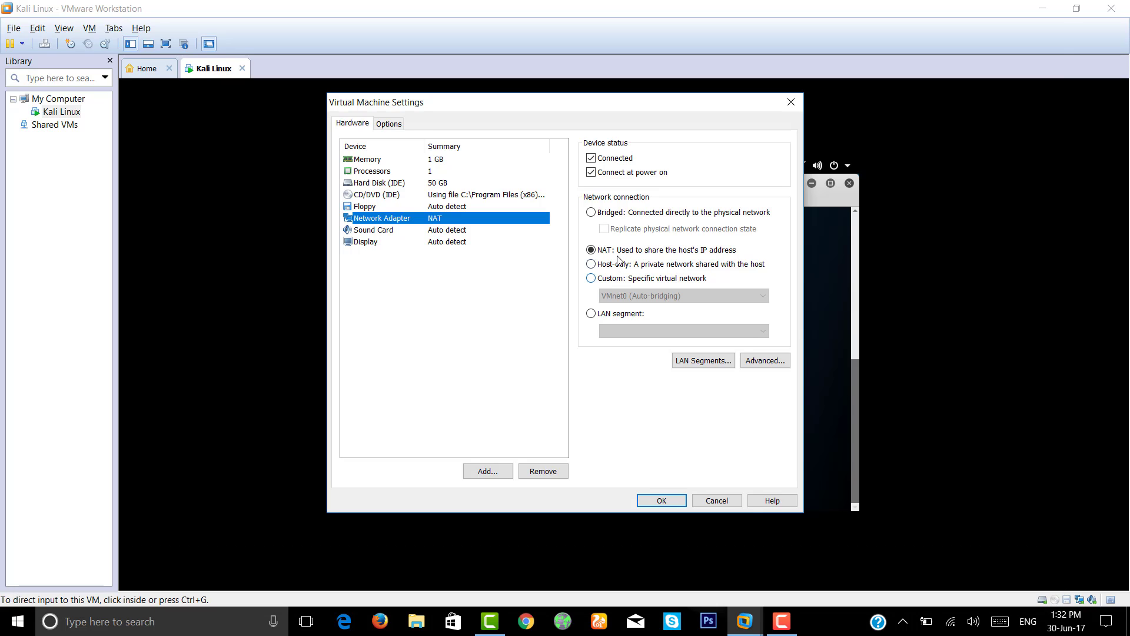
- Select NAT for the virtual machine's network adapter and open the Windows host's Network Connections window, maximized
{"action": "left_click", "coordinate": [619, 253]}
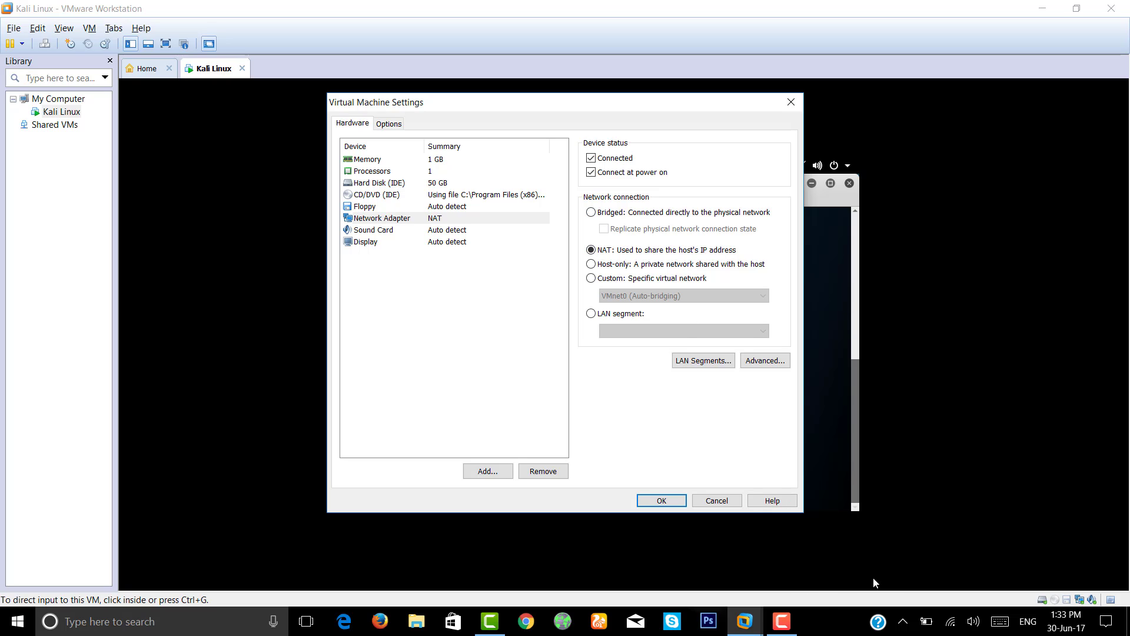
{"action": "right_click", "coordinate": [951, 620]}
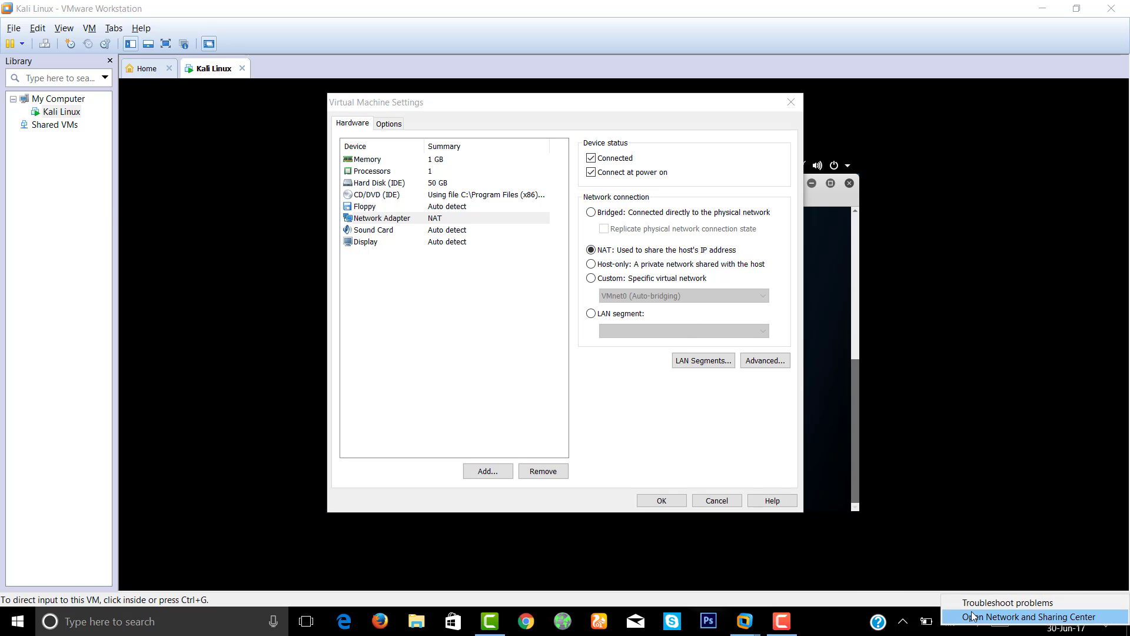
{"action": "left_click", "coordinate": [973, 617]}
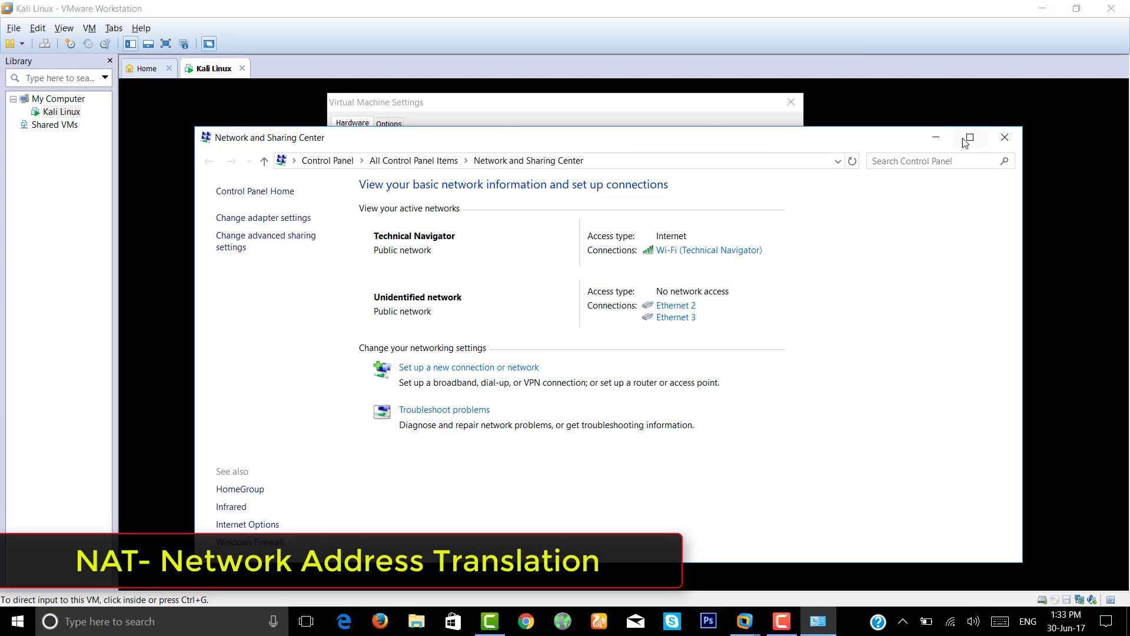
{"action": "left_click", "coordinate": [968, 139]}
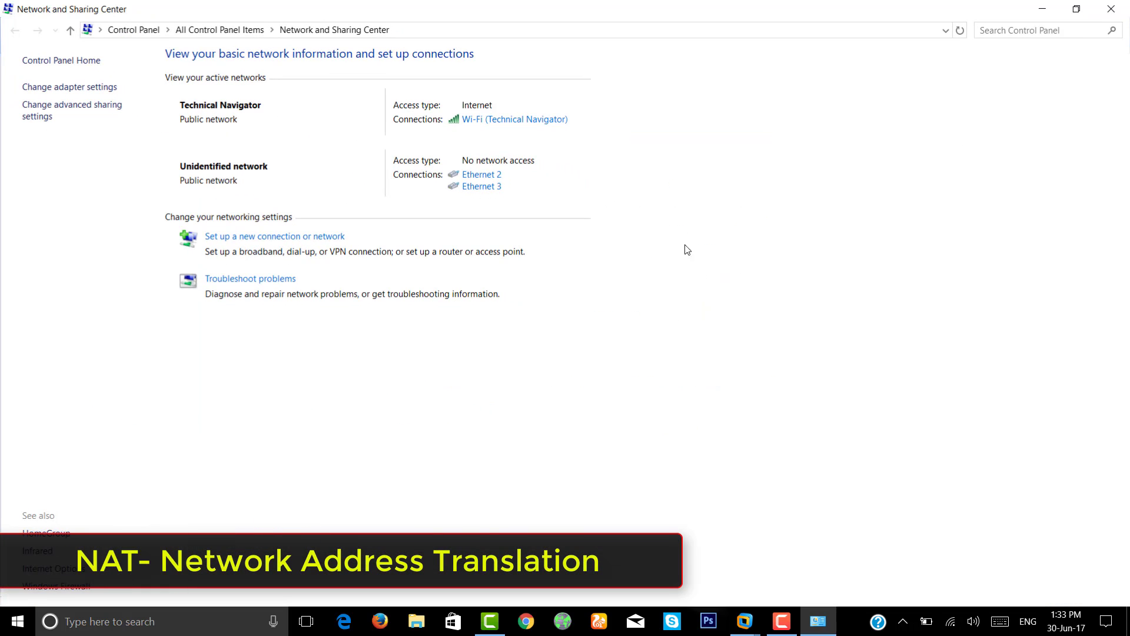
{"action": "left_click", "coordinate": [46, 89]}
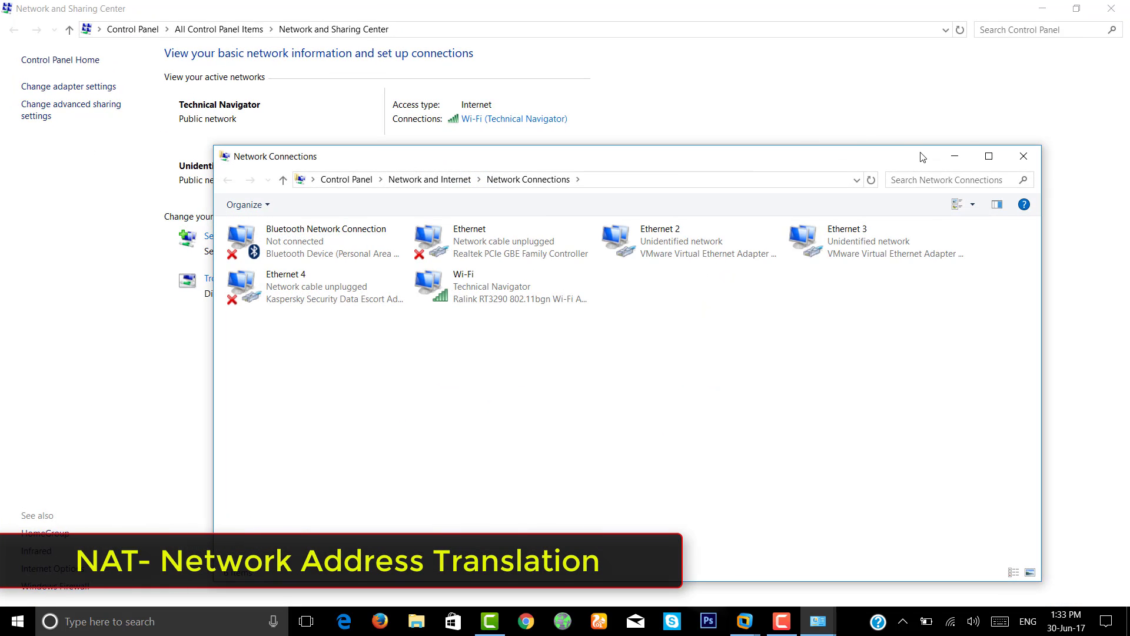
{"action": "left_click", "coordinate": [989, 156]}
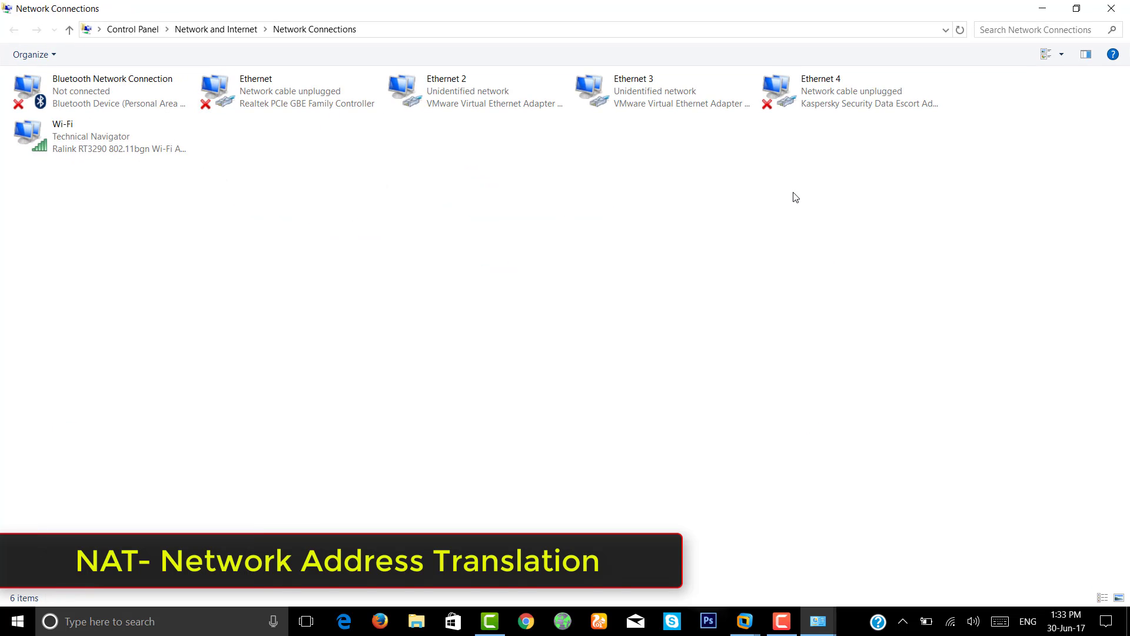
- Examine the Ethernet 2 and Ethernet 3 adapters to identify which VMware virtual network each one belongs to
{"action": "left_click", "coordinate": [510, 106]}
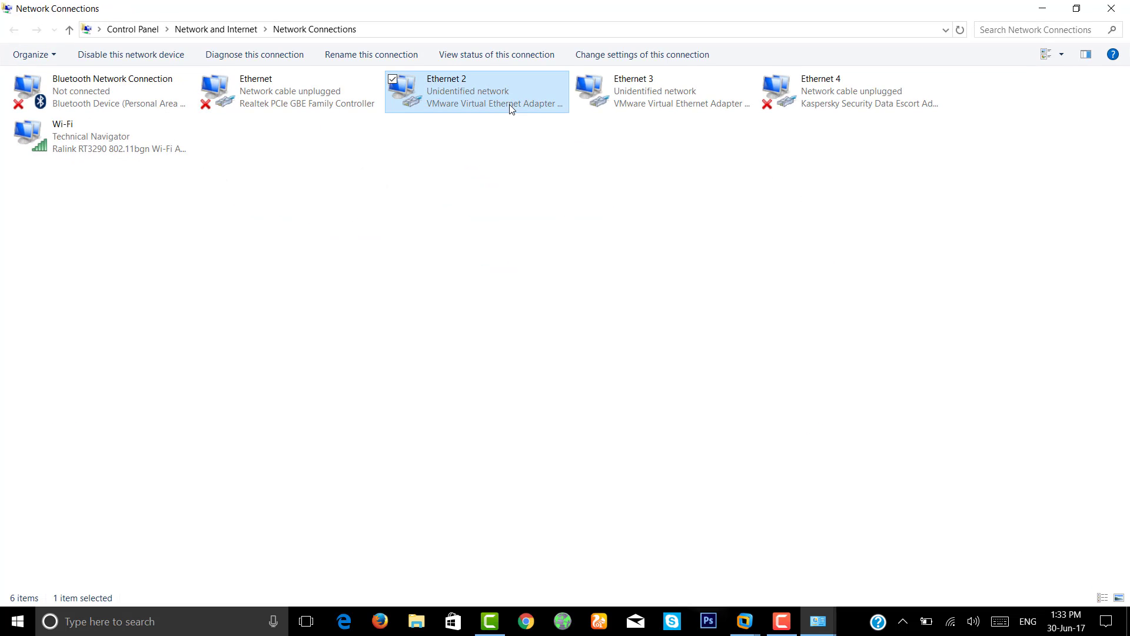
{"action": "left_click", "coordinate": [630, 97], "text": "ctrl"}
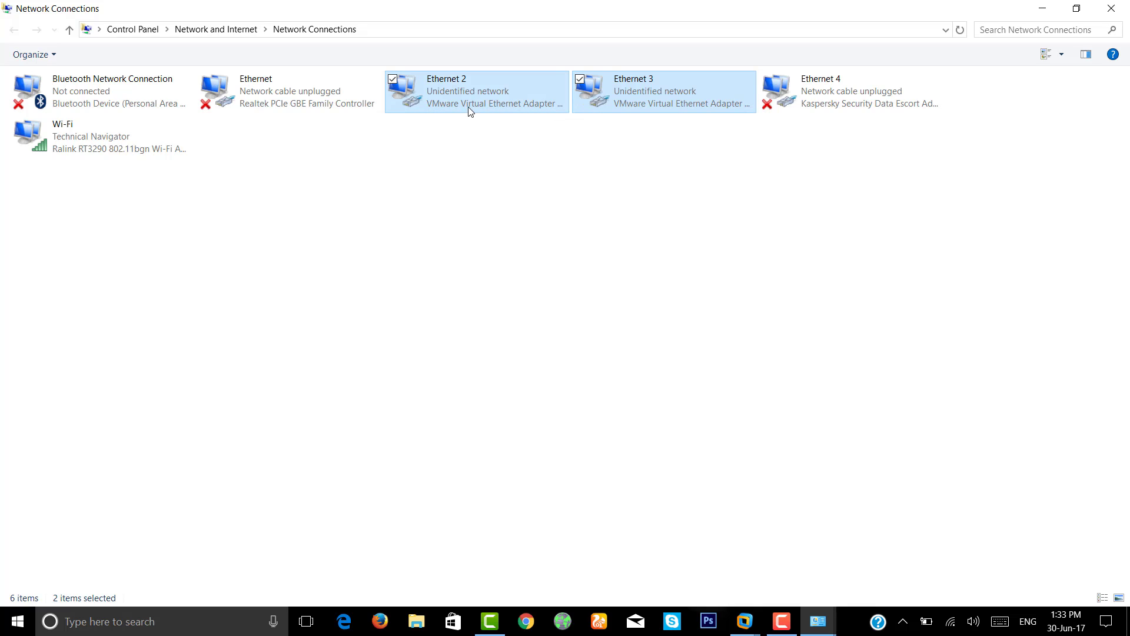
{"action": "left_click", "coordinate": [535, 142]}
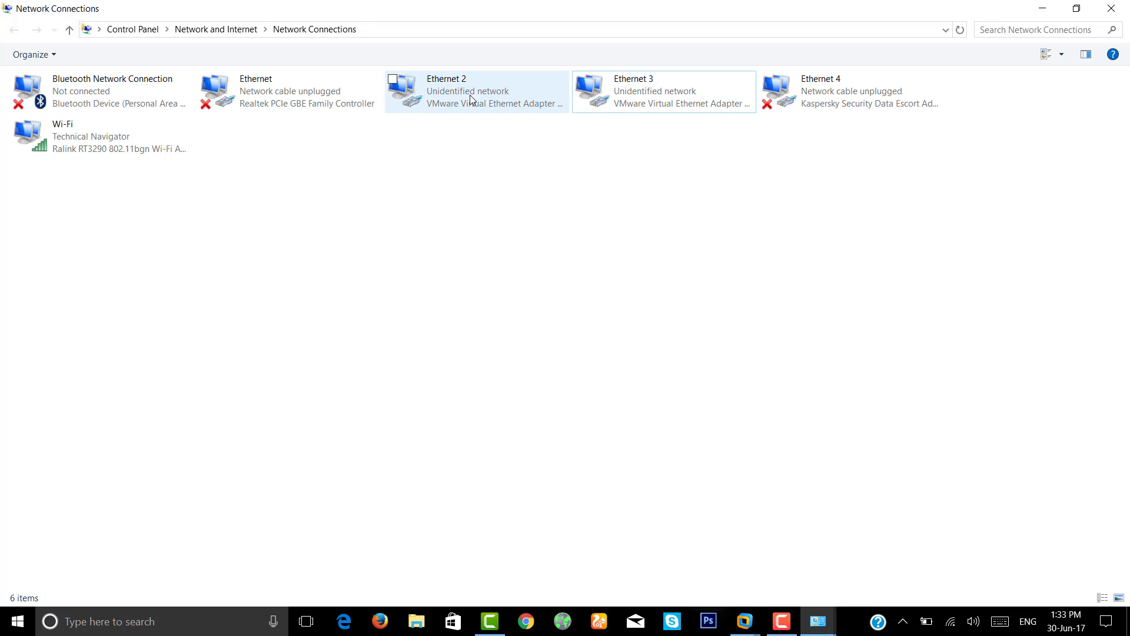
{"action": "left_click", "coordinate": [470, 94]}
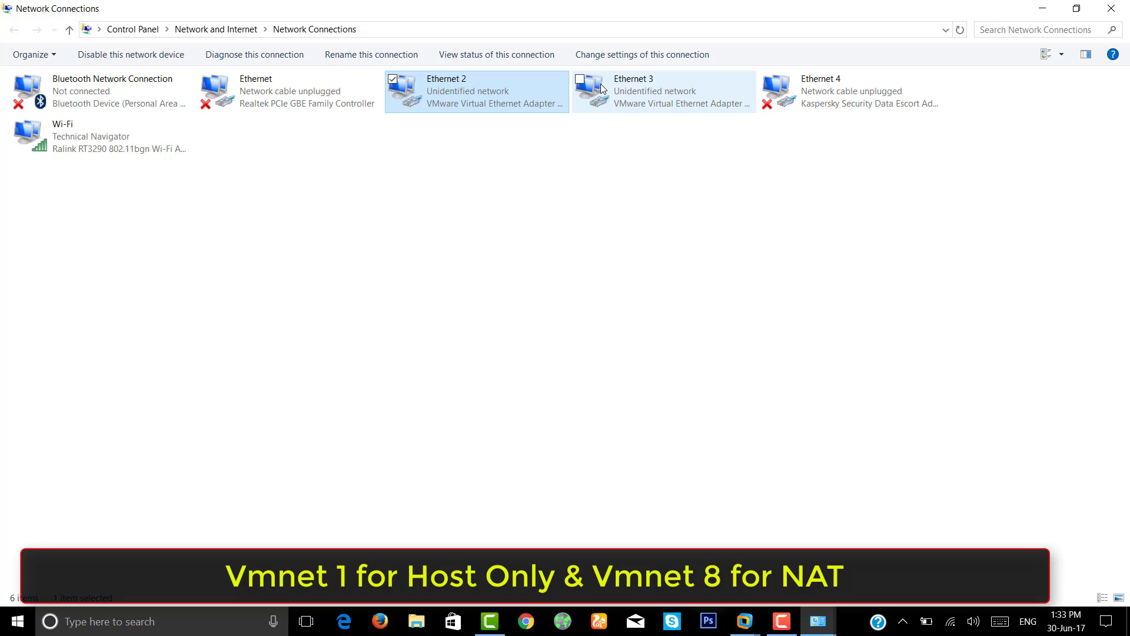
{"action": "left_click", "coordinate": [603, 90]}
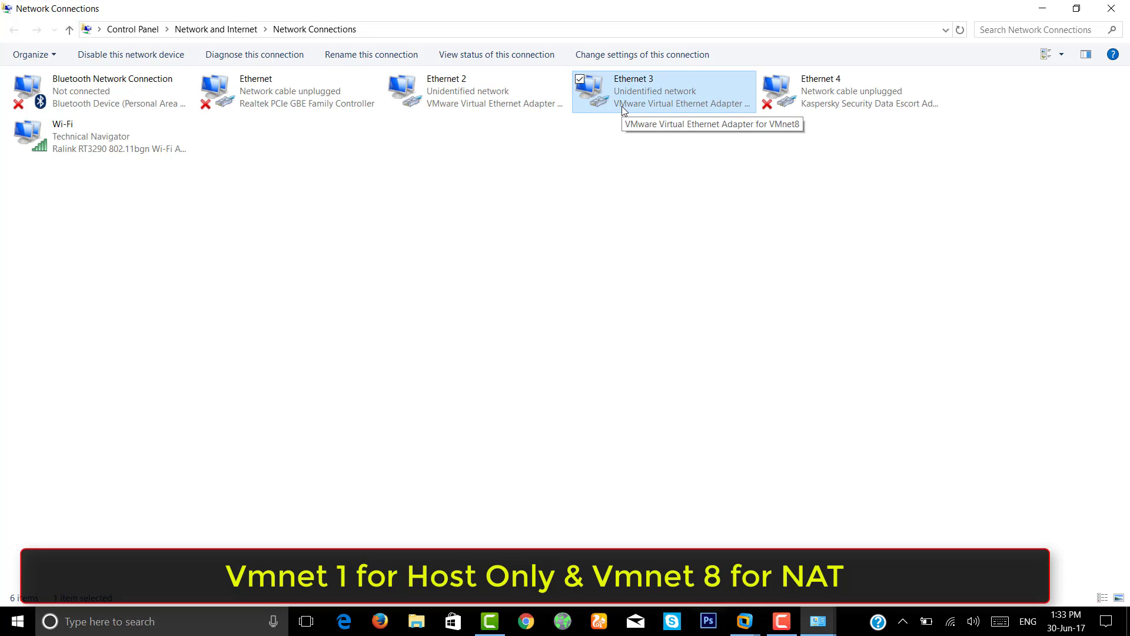
{"action": "left_click", "coordinate": [506, 92]}
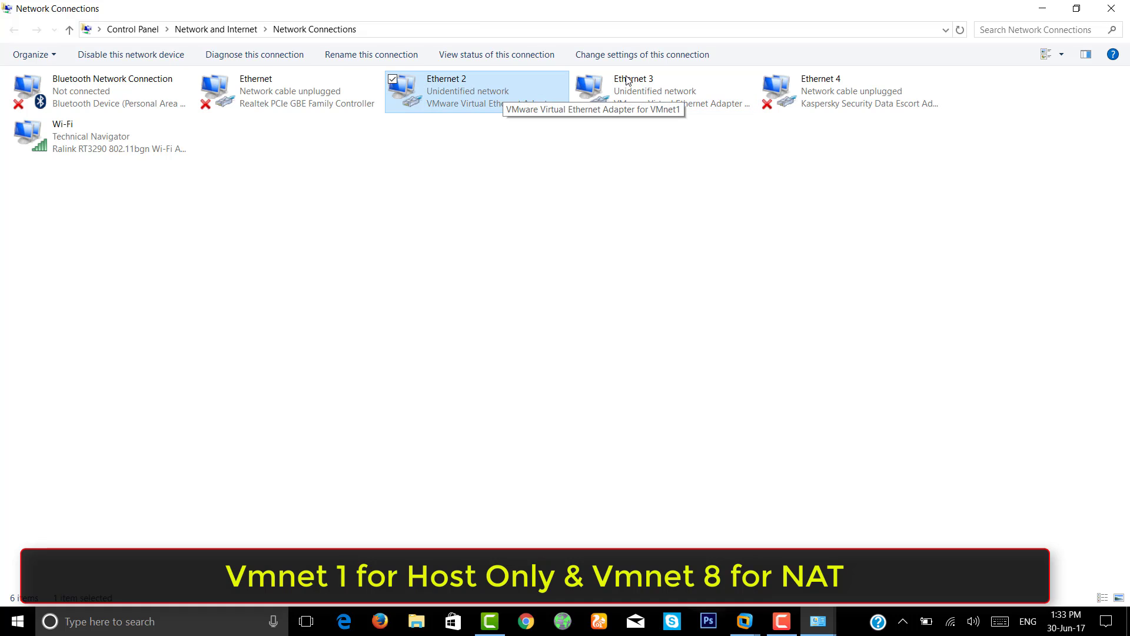
{"action": "left_click", "coordinate": [704, 88]}
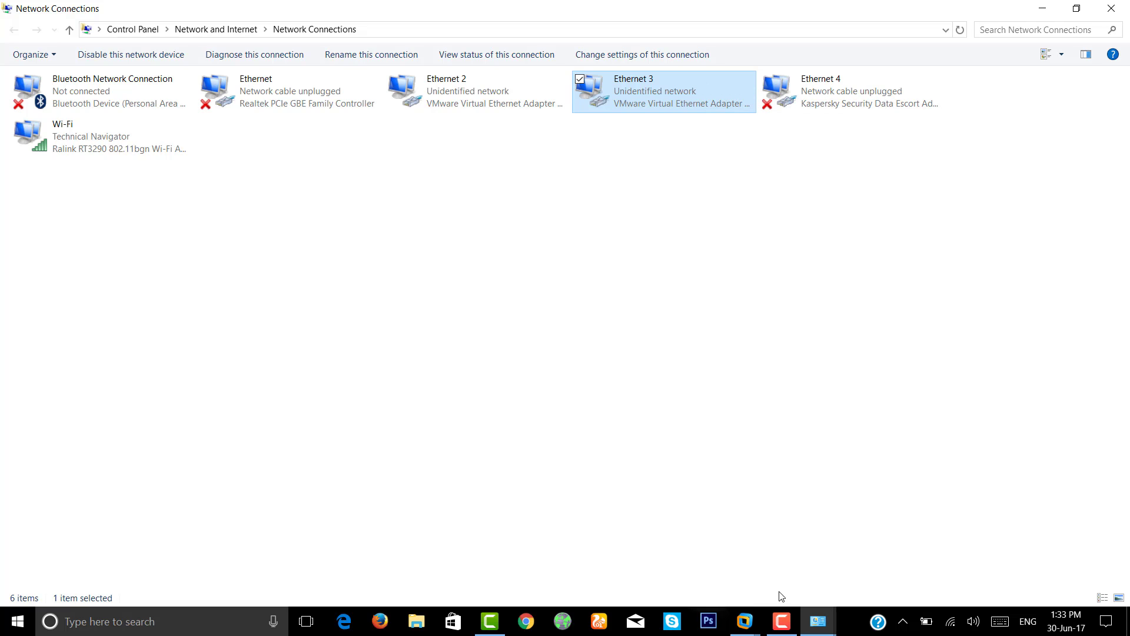
- Open the network connection details of Ethernet 3 and highlight its IPv4 address
{"action": "right_click", "coordinate": [669, 112]}
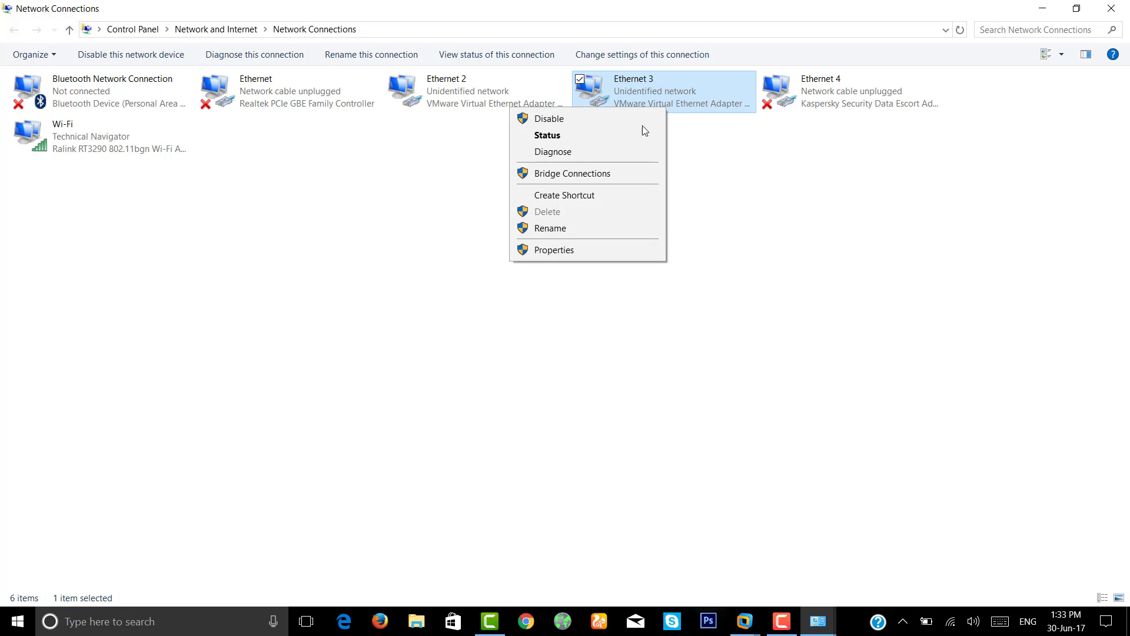
{"action": "left_click", "coordinate": [613, 138]}
{"action": "left_click", "coordinate": [496, 303]}
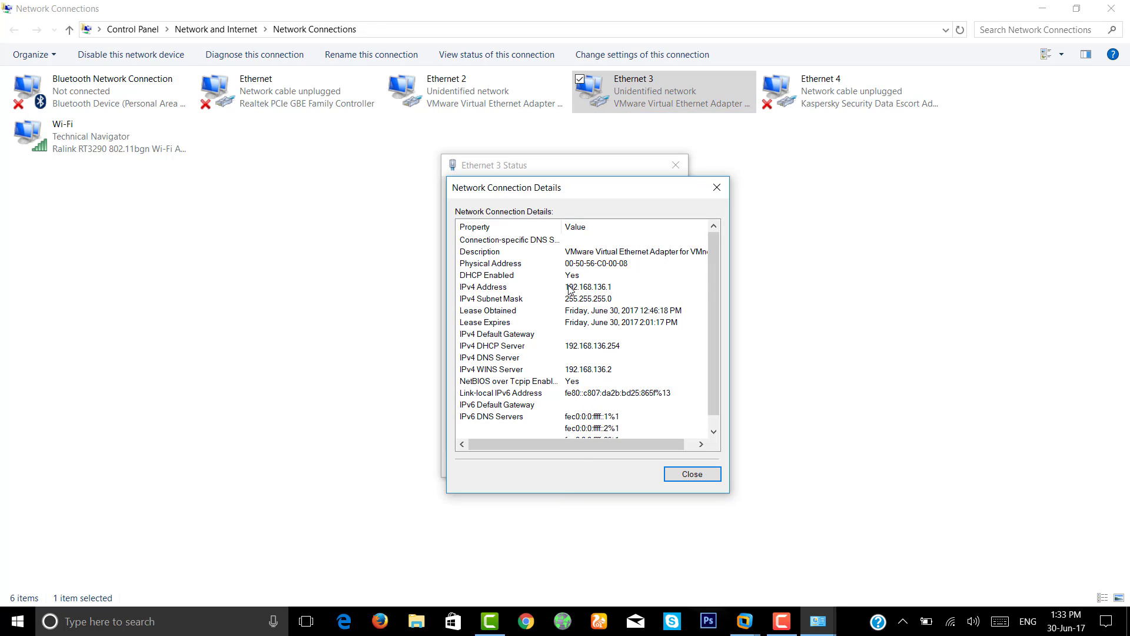
{"action": "left_click", "coordinate": [582, 287]}
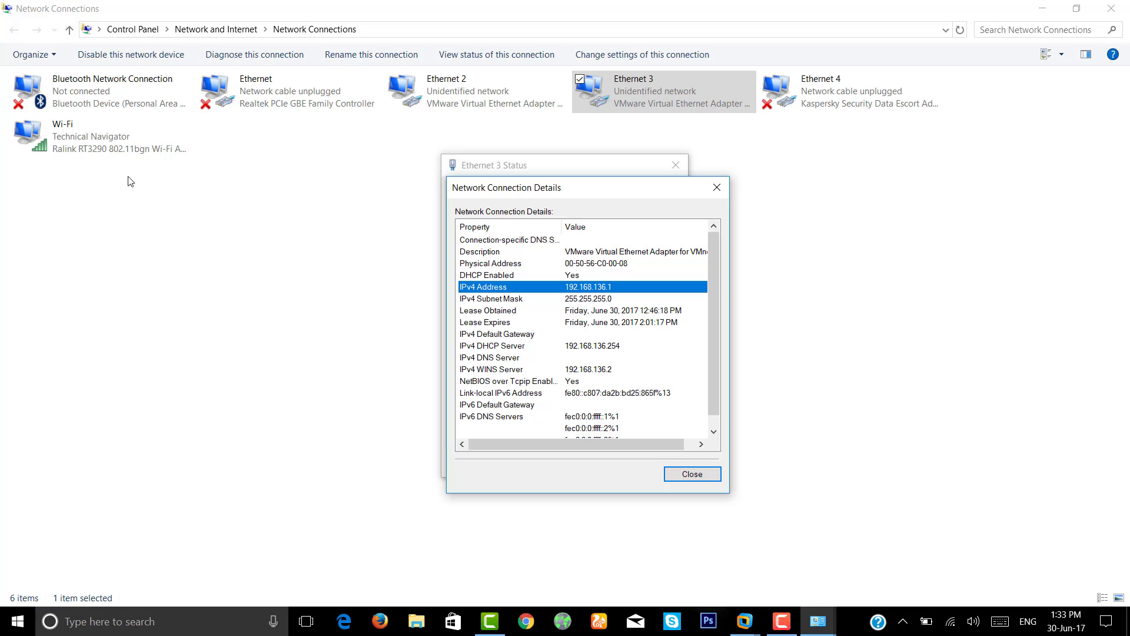
- Open the network connection details of the Wi-Fi adapter and highlight its IPv4 address
{"action": "left_click", "coordinate": [122, 142]}
{"action": "right_click", "coordinate": [121, 143]}
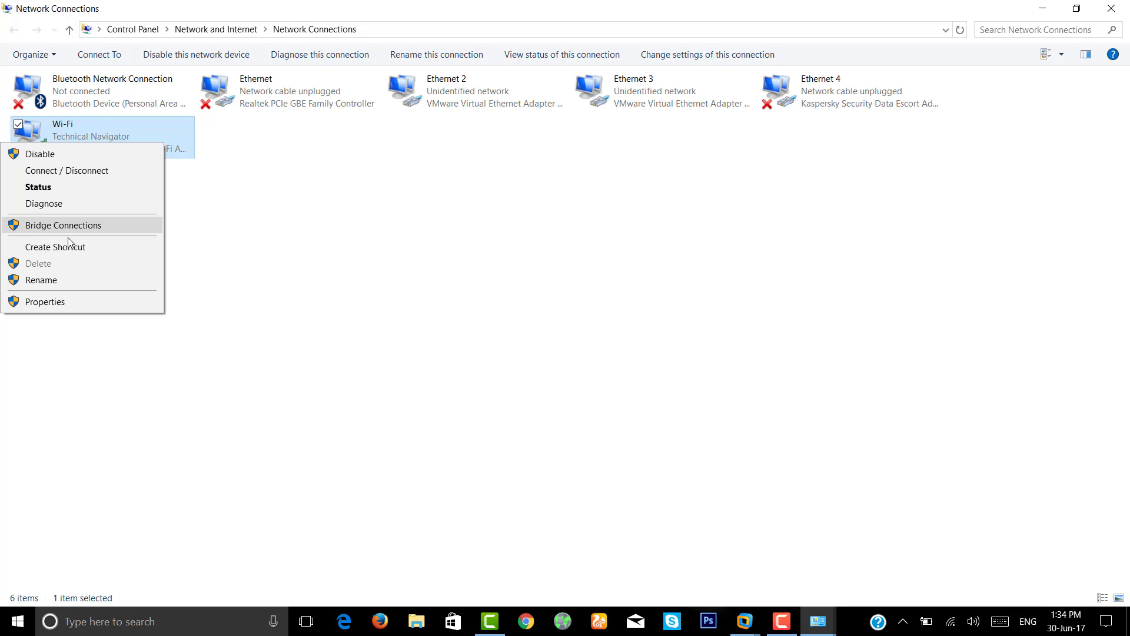
{"action": "left_click", "coordinate": [54, 186]}
{"action": "left_click", "coordinate": [492, 328]}
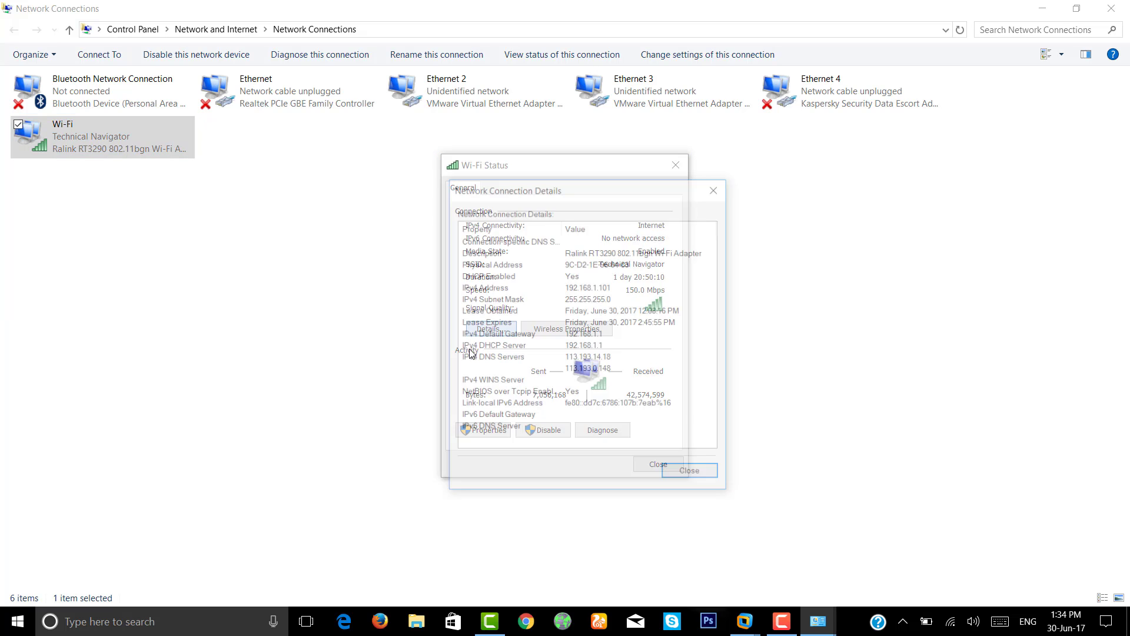
{"action": "left_click", "coordinate": [583, 289]}
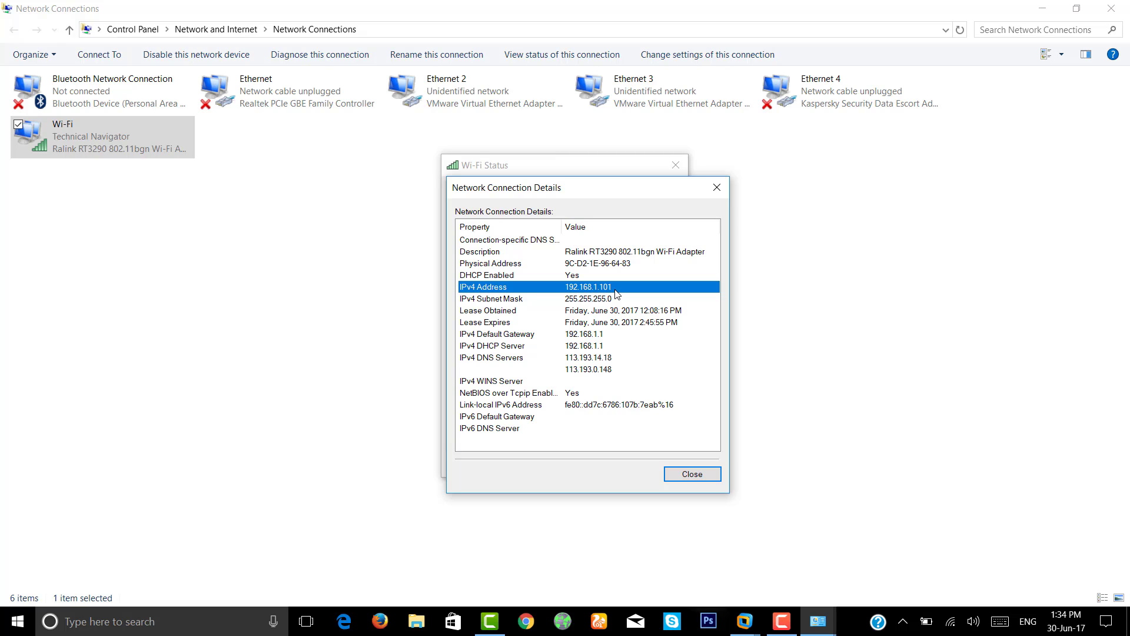
- Bring back the Ethernet 3 status and arrange its connection details beside the Wi-Fi details
{"action": "left_click", "coordinate": [819, 621]}
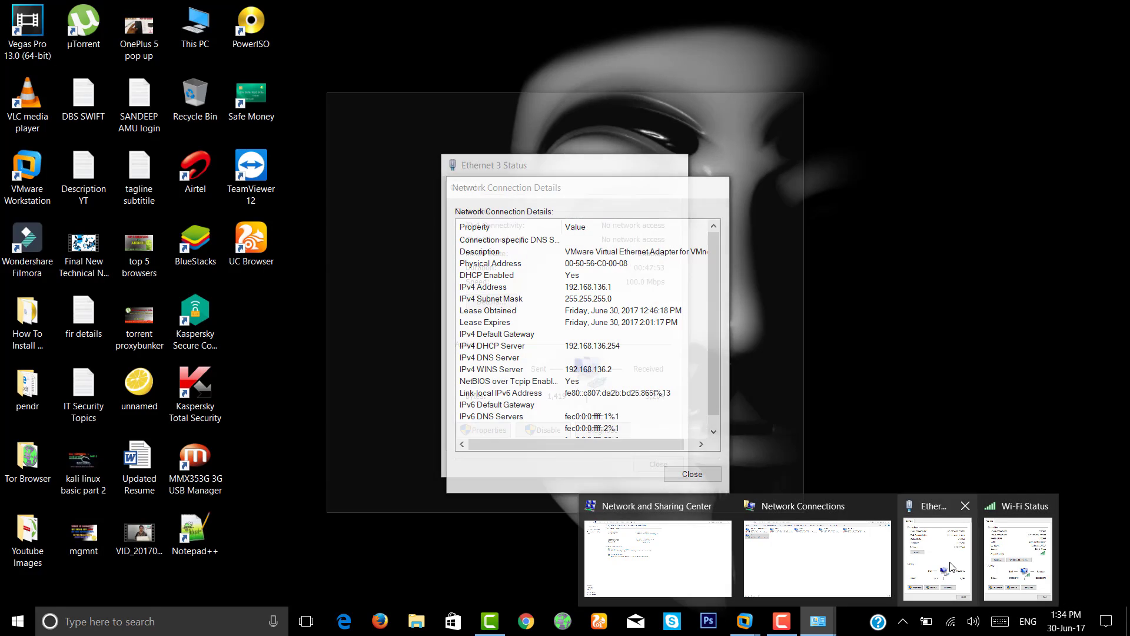
{"action": "left_click", "coordinate": [949, 556]}
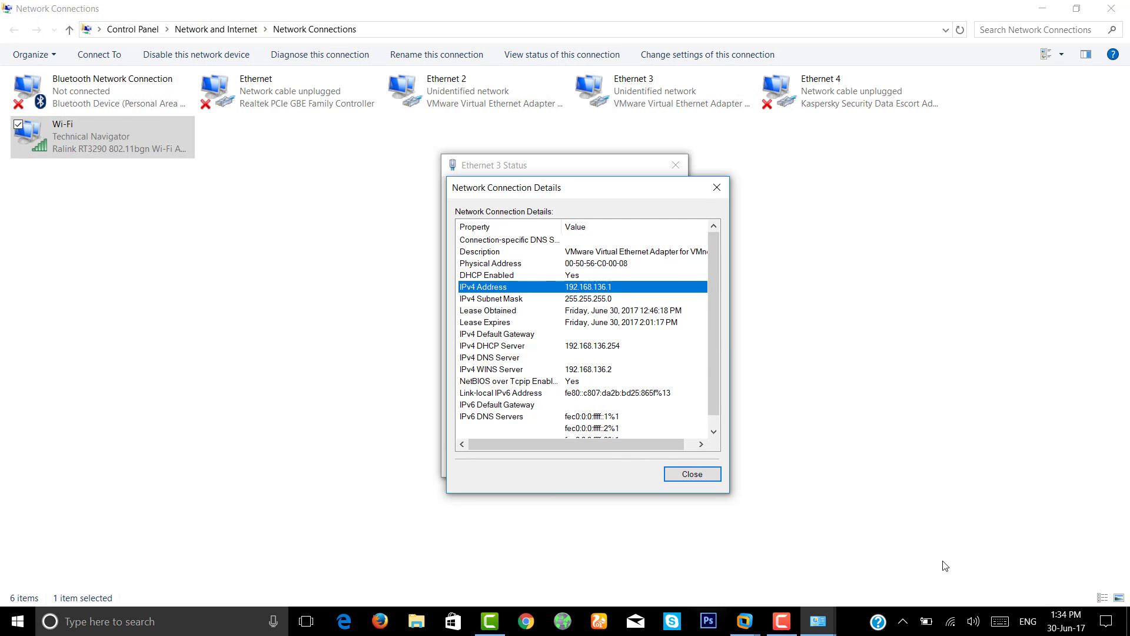
{"action": "left_click_drag", "start_coordinate": [610, 195], "coordinate": [892, 177]}
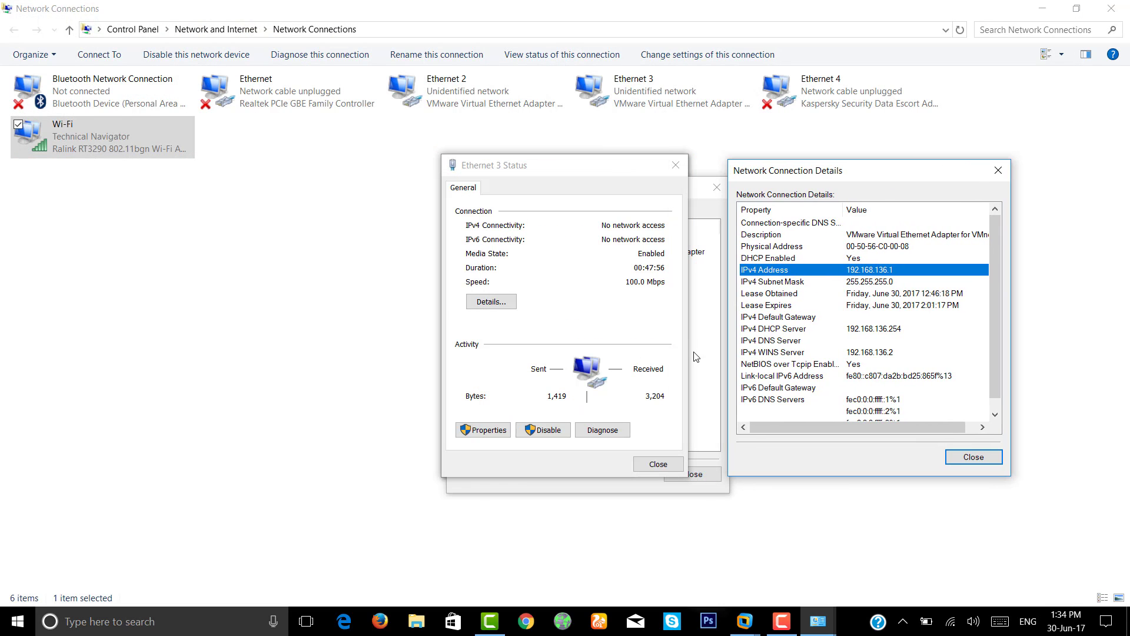
{"action": "left_click", "coordinate": [424, 189]}
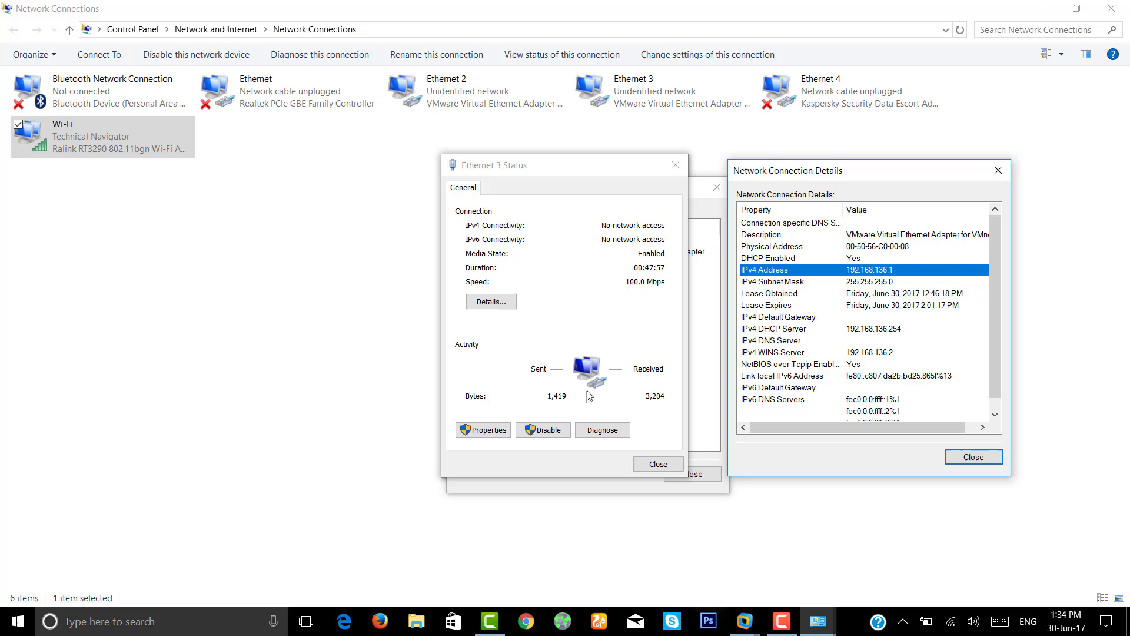
{"action": "left_click", "coordinate": [973, 455]}
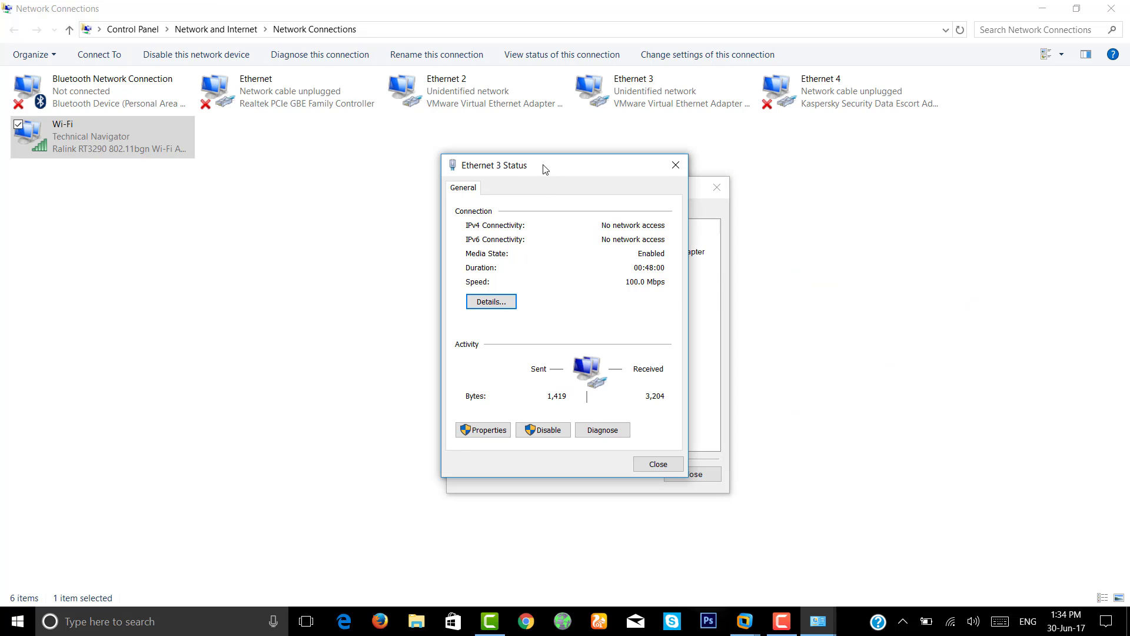
{"action": "left_click_drag", "start_coordinate": [540, 169], "coordinate": [969, 159]}
{"action": "left_click", "coordinate": [917, 293]}
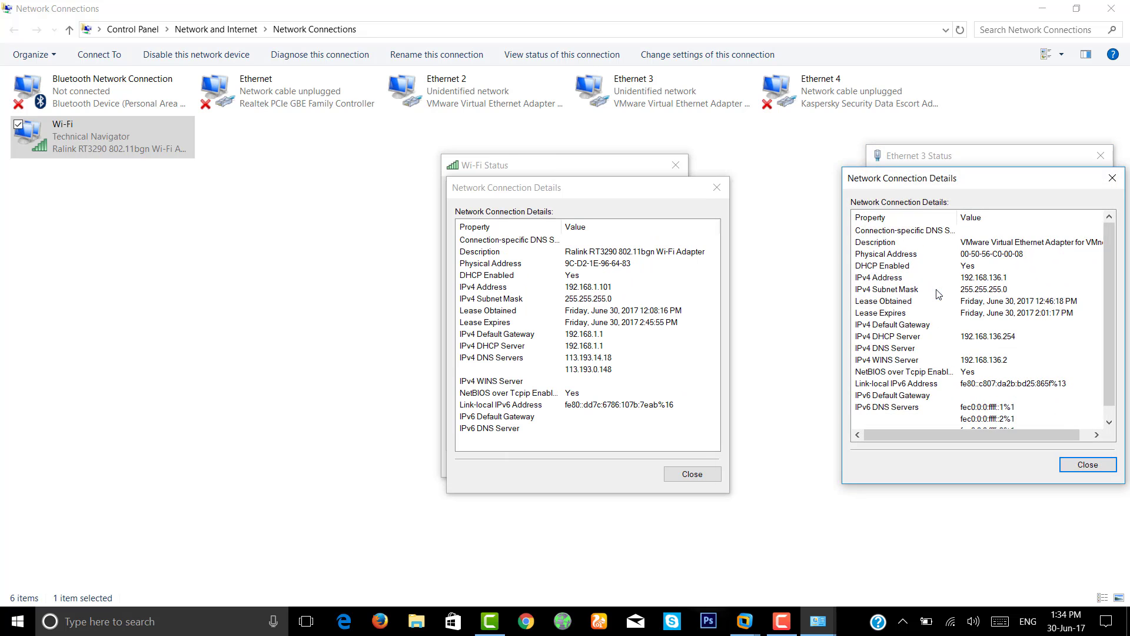
{"action": "left_click_drag", "start_coordinate": [916, 179], "coordinate": [755, 178]}
- Compare the IPv4 address entries of Ethernet 3 and Wi-Fi by highlighting them alternately
{"action": "left_click", "coordinate": [803, 288]}
{"action": "left_click", "coordinate": [806, 278]}
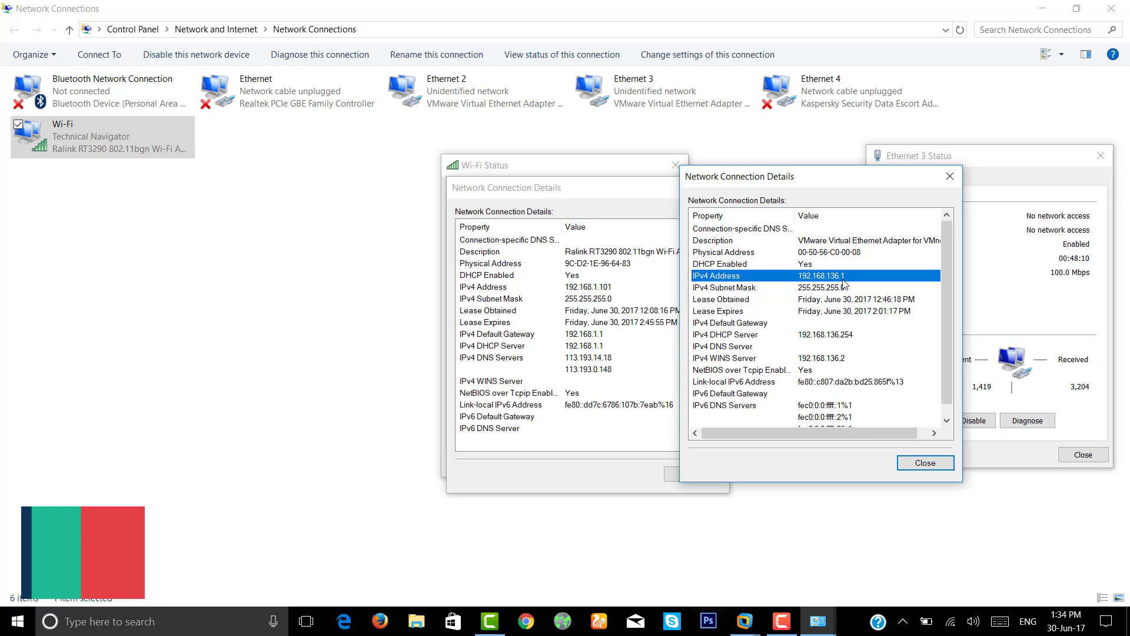
{"action": "left_click", "coordinate": [605, 287]}
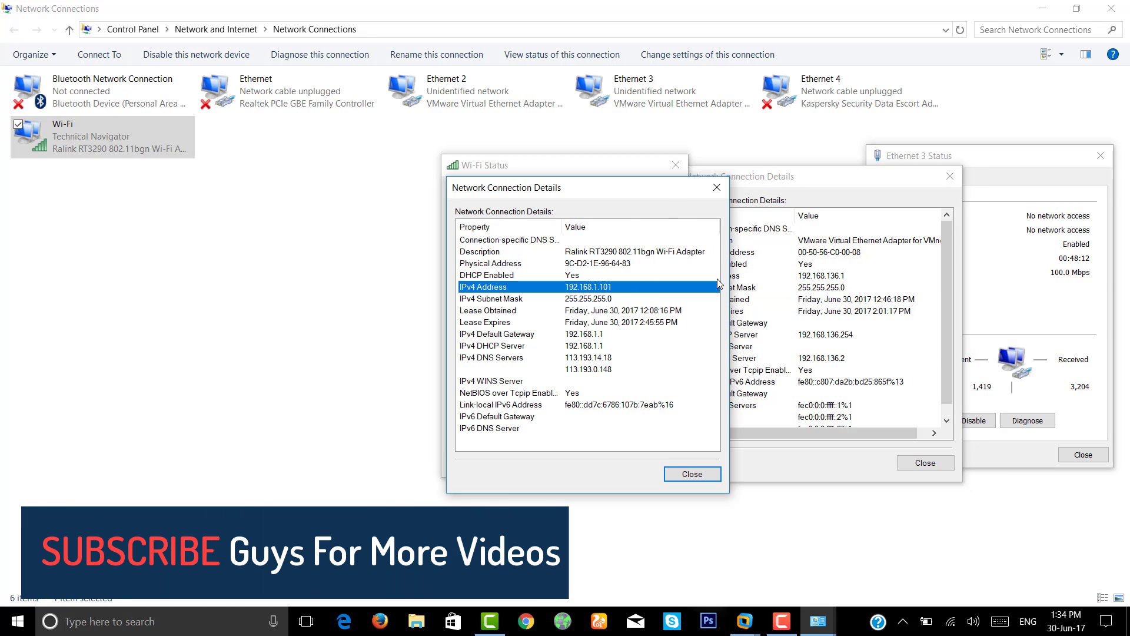
{"action": "left_click", "coordinate": [825, 276]}
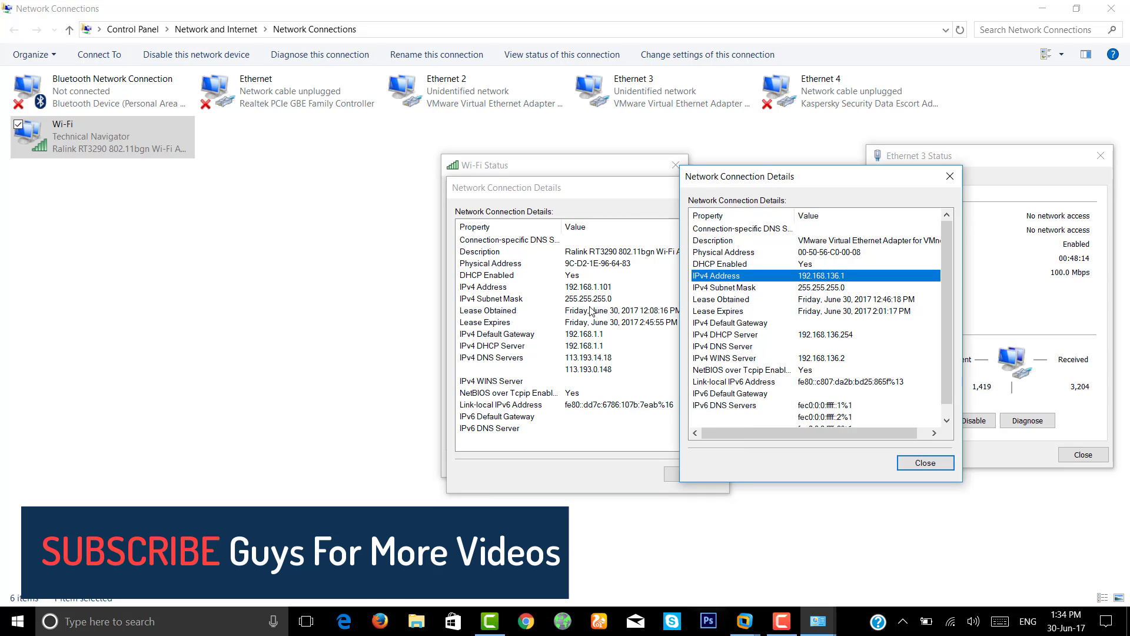
{"action": "left_click", "coordinate": [611, 289]}
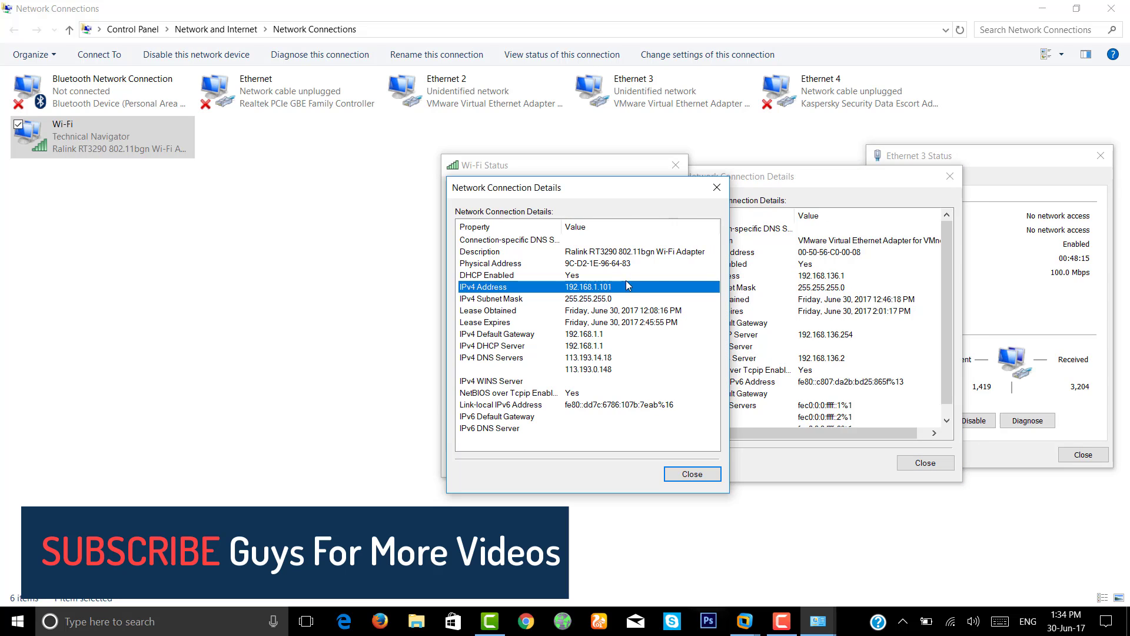
{"action": "left_click", "coordinate": [831, 276]}
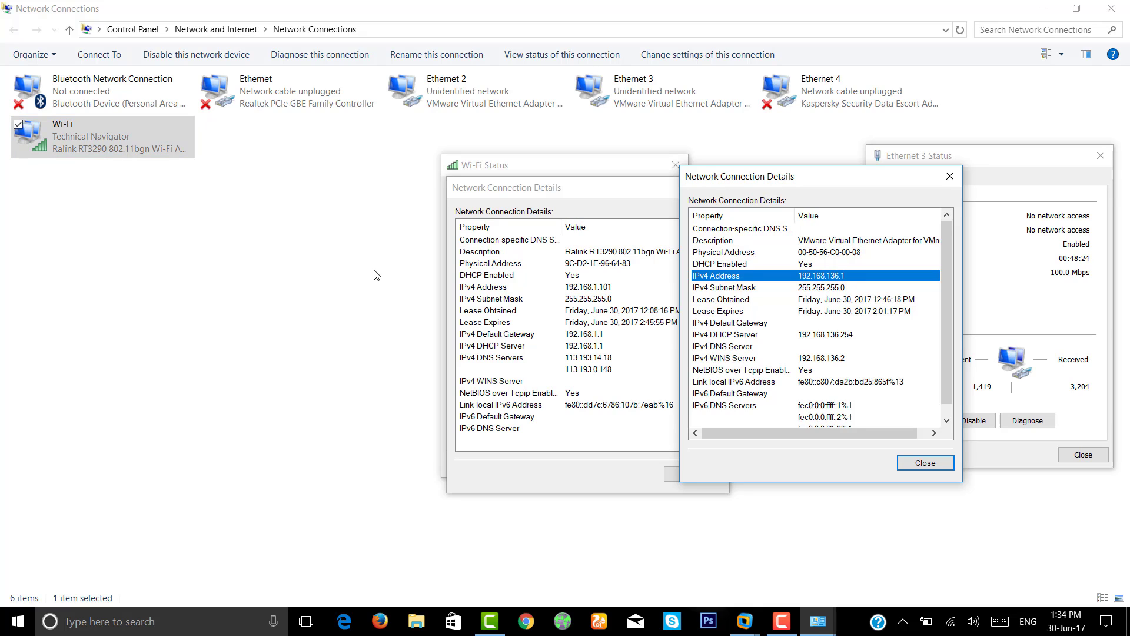
- Open the connection details of Ethernet 2, set them aside and bring the Wi-Fi details up beside them
{"action": "left_click", "coordinate": [473, 100]}
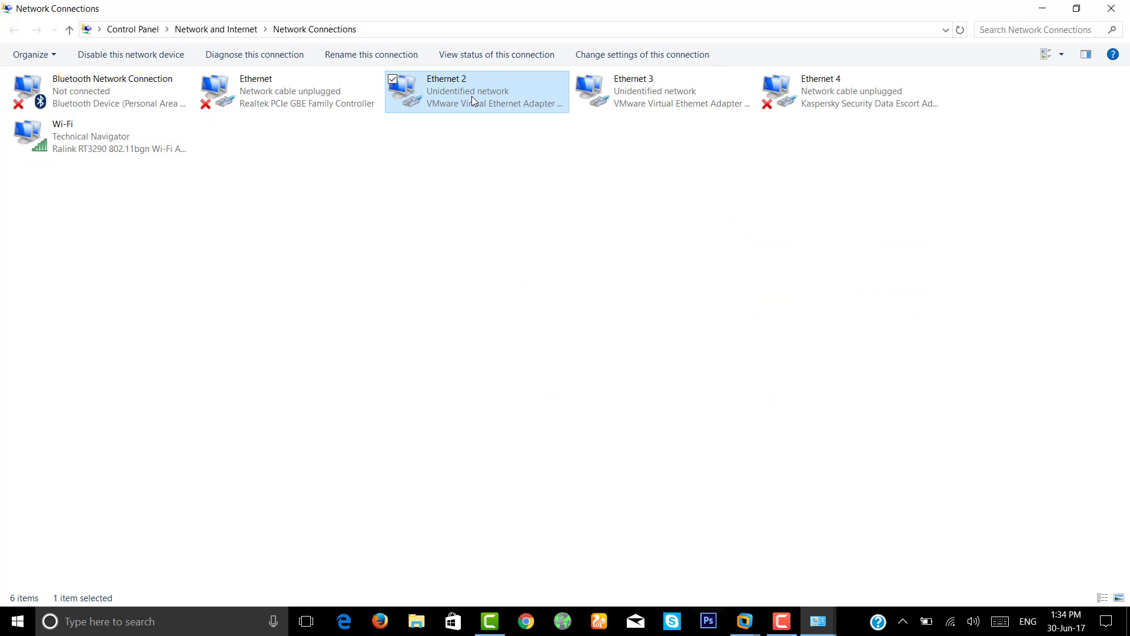
{"action": "right_click", "coordinate": [472, 97]}
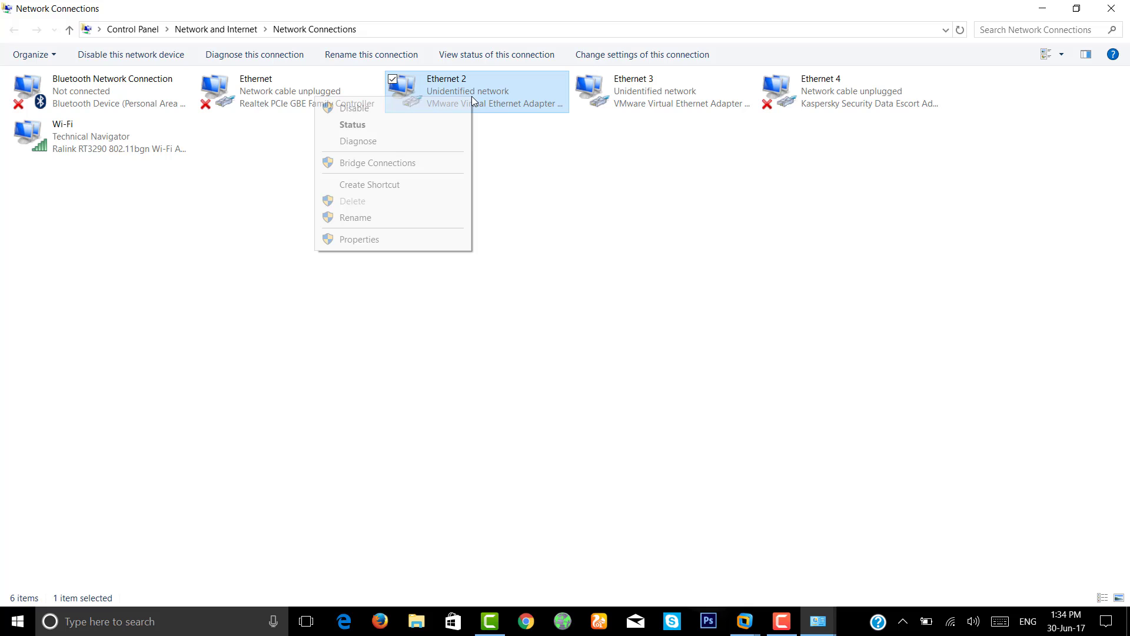
{"action": "left_click", "coordinate": [395, 124]}
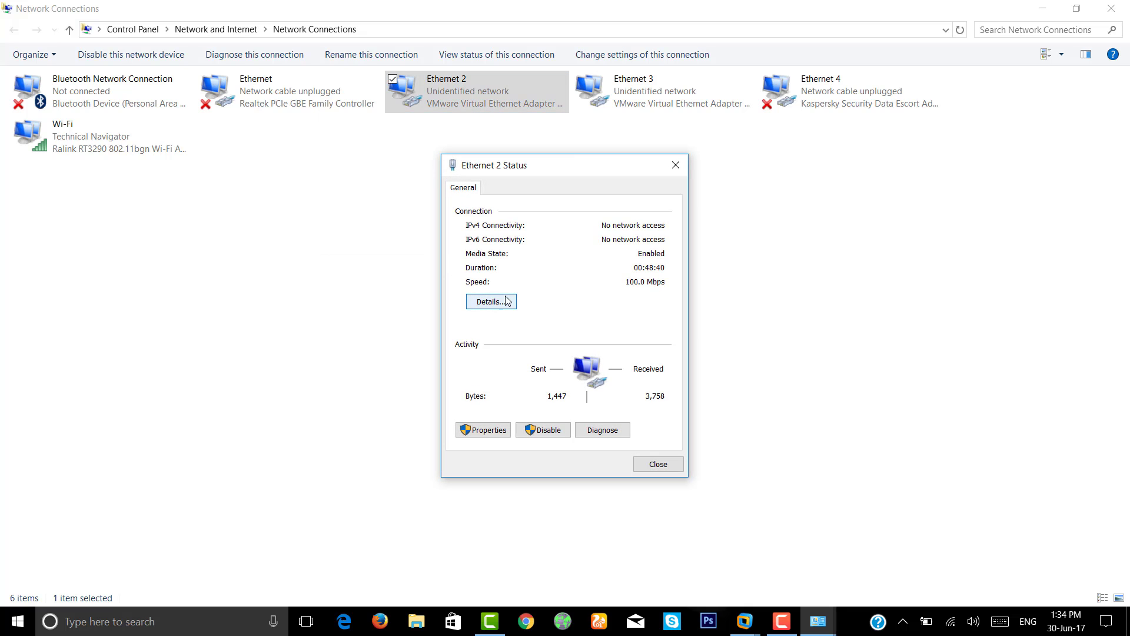
{"action": "left_click", "coordinate": [493, 301]}
{"action": "left_click_drag", "start_coordinate": [598, 192], "coordinate": [367, 203]}
{"action": "mouse_move", "coordinate": [819, 621]}
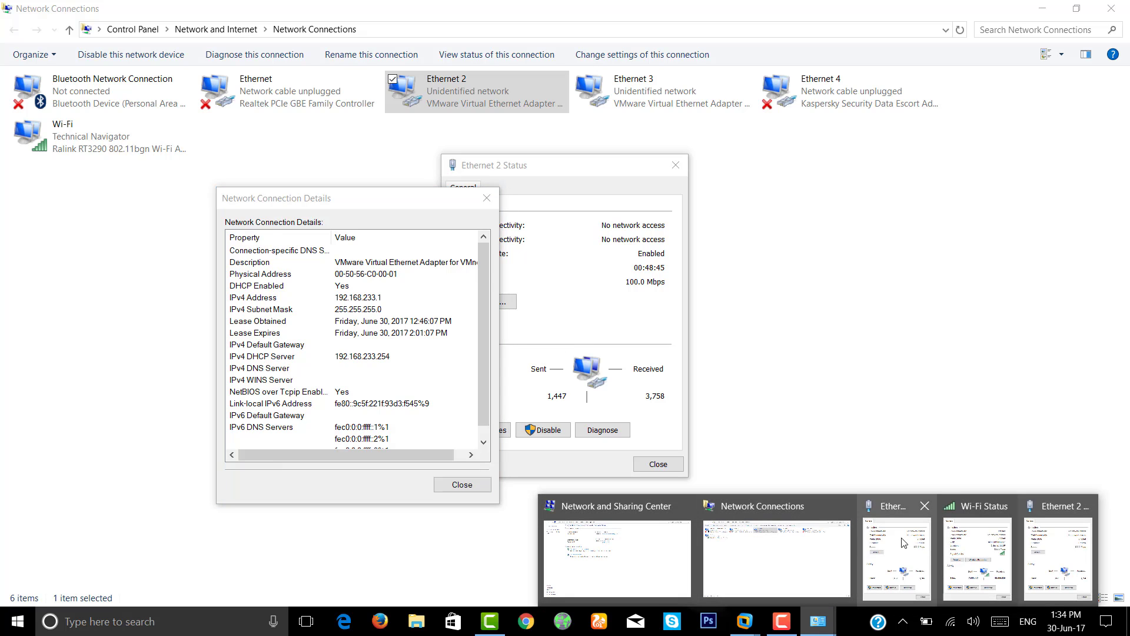
{"action": "left_click", "coordinate": [961, 535]}
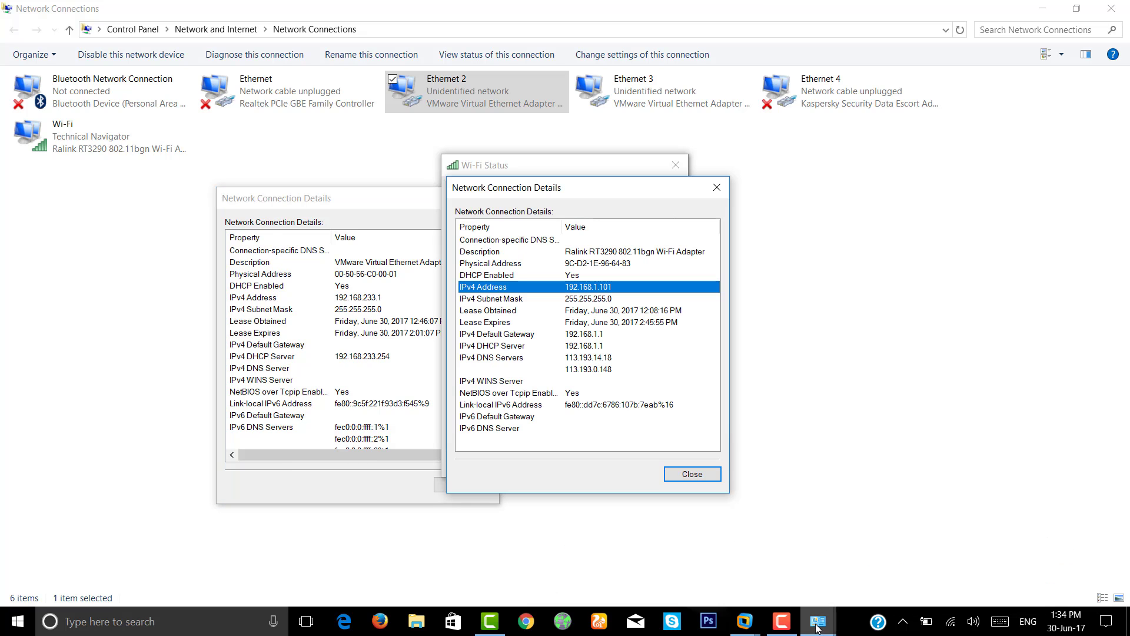
- Arrange the connection details of Ethernet 2 and Wi-Fi side by side and bring up the Ethernet 3 details beside them
{"action": "mouse_move", "coordinate": [819, 621]}
{"action": "left_click", "coordinate": [851, 495]}
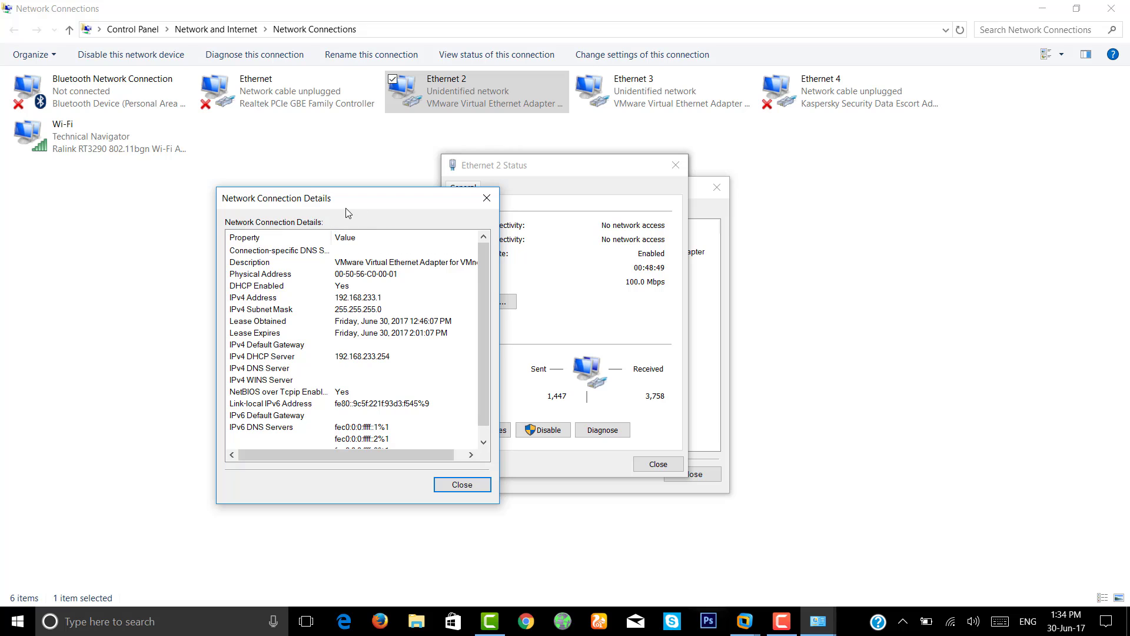
{"action": "left_click_drag", "start_coordinate": [345, 207], "coordinate": [239, 193]}
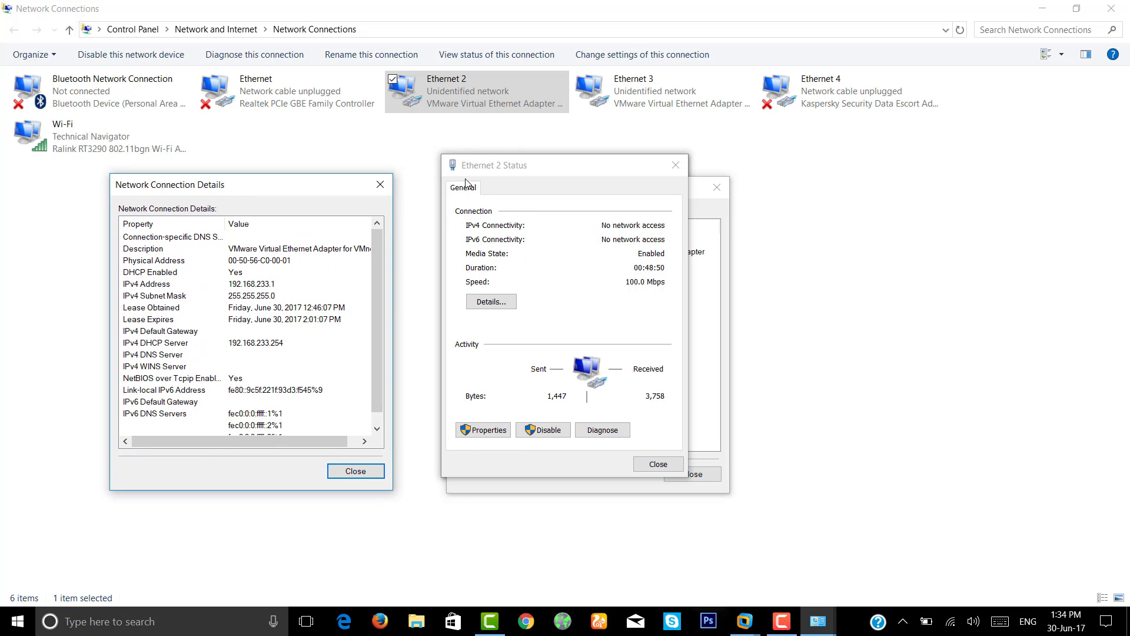
{"action": "left_click", "coordinate": [499, 166]}
{"action": "left_click", "coordinate": [491, 301]}
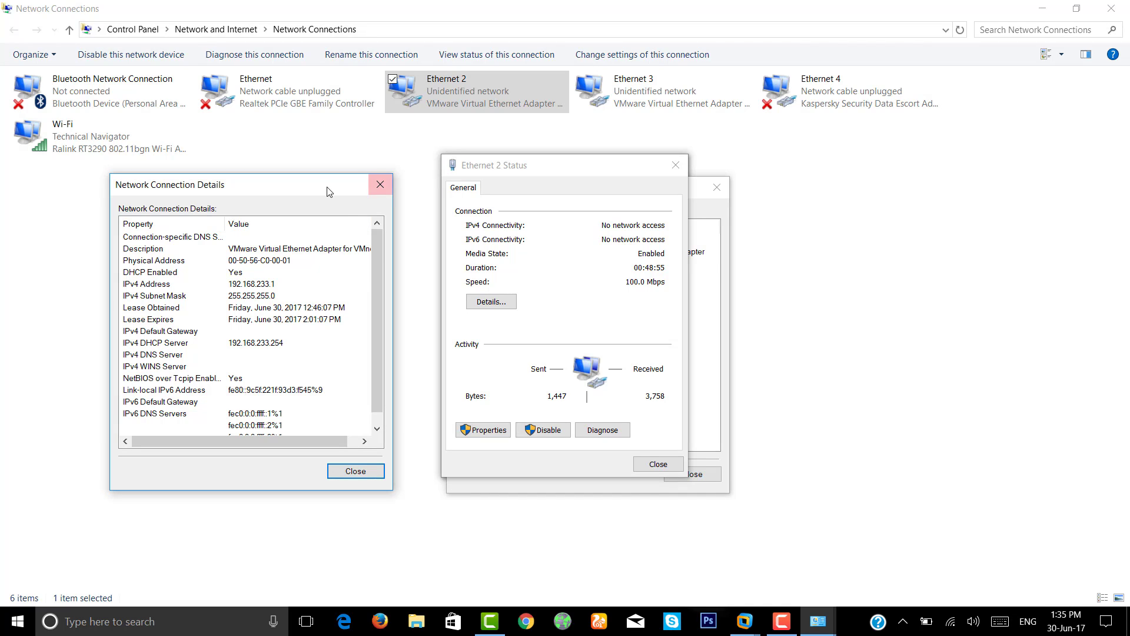
{"action": "left_click", "coordinate": [712, 203]}
{"action": "left_click_drag", "start_coordinate": [644, 194], "coordinate": [618, 193]}
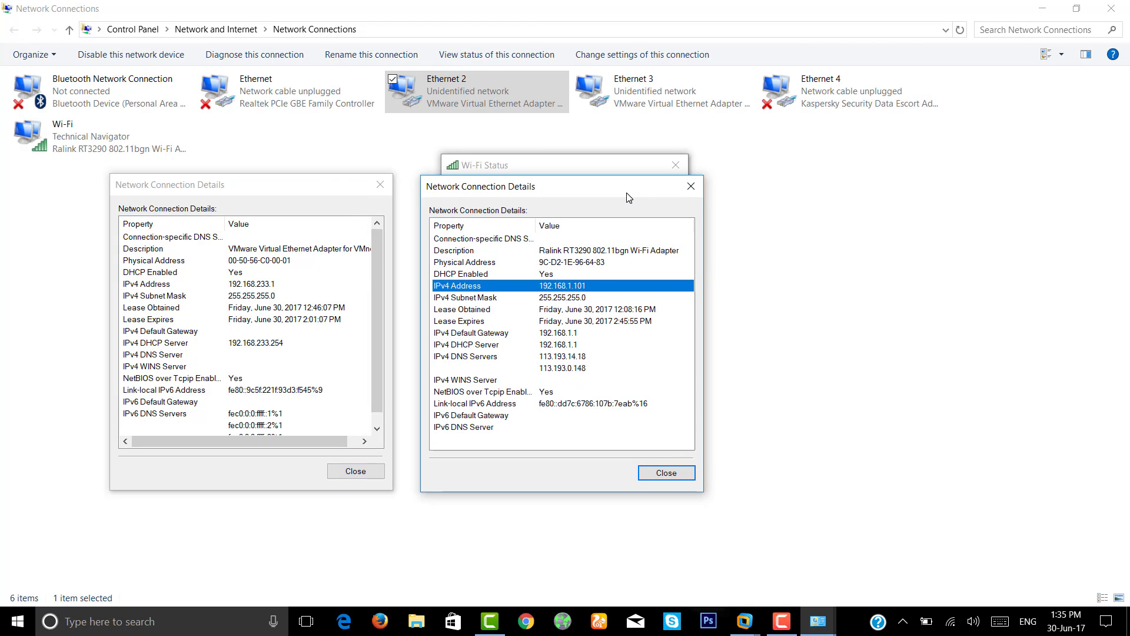
{"action": "left_click", "coordinate": [827, 628]}
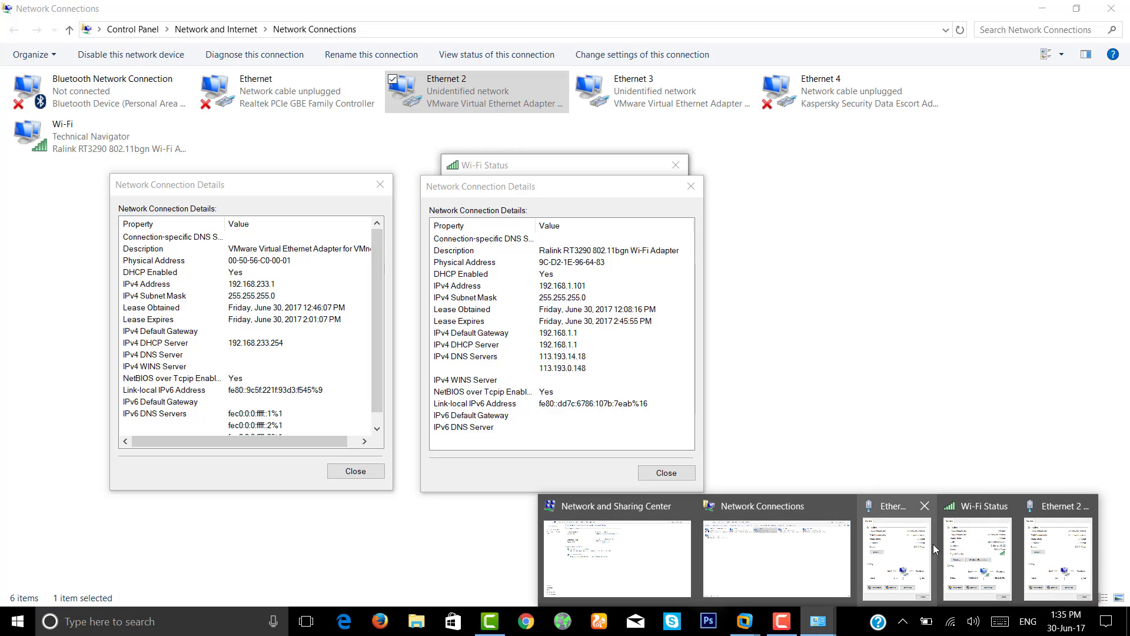
{"action": "left_click", "coordinate": [909, 548]}
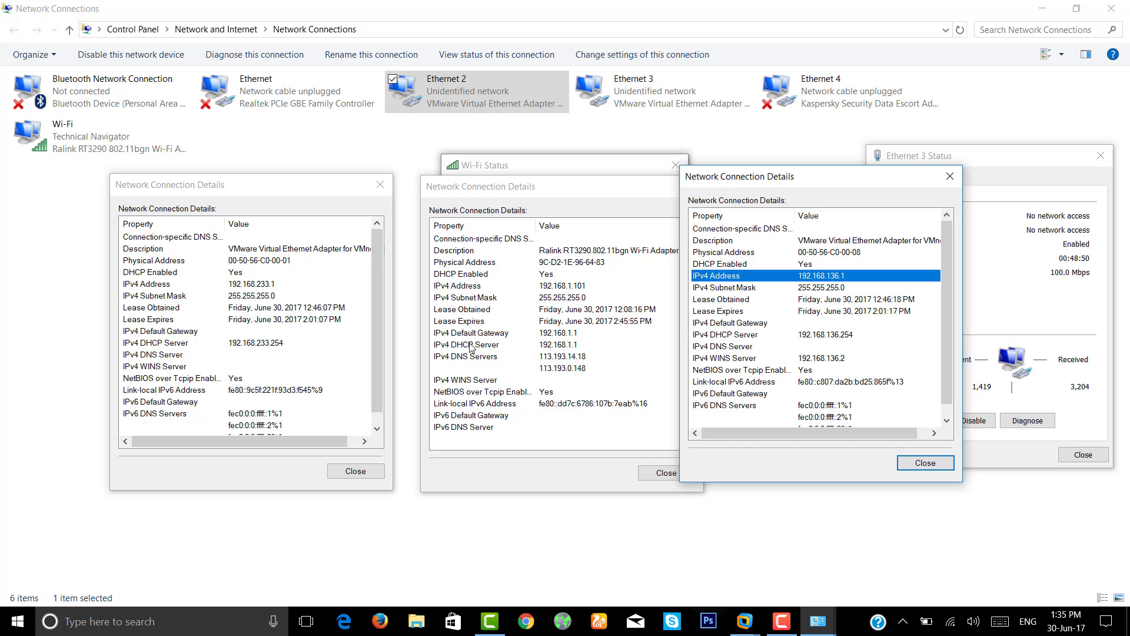
- Compare the three adapters' IPv4 addresses by highlighting the entry in the Ethernet 2, Ethernet 3 and Wi-Fi details in turn
{"action": "left_click", "coordinate": [252, 283]}
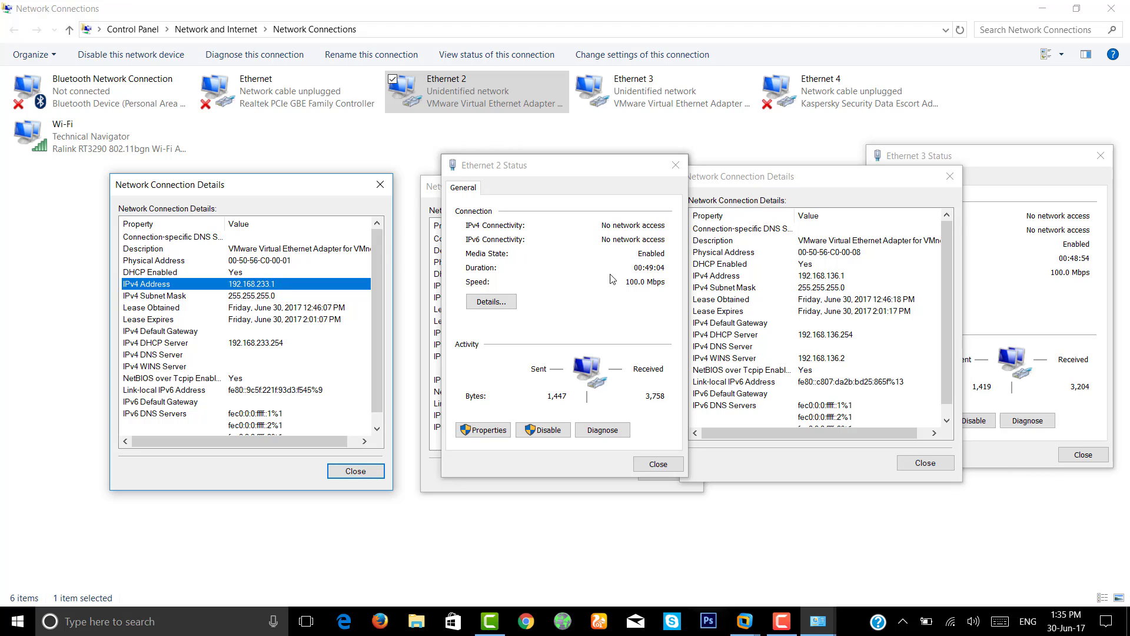
{"action": "left_click", "coordinate": [765, 253]}
{"action": "left_click", "coordinate": [827, 278]}
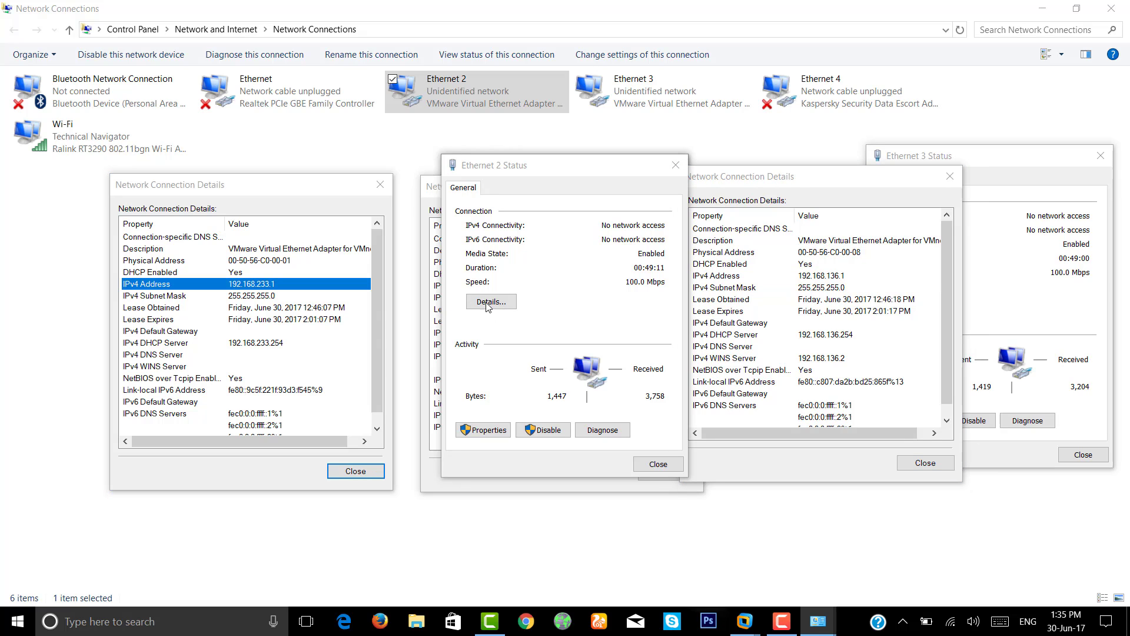
{"action": "left_click", "coordinate": [428, 312]}
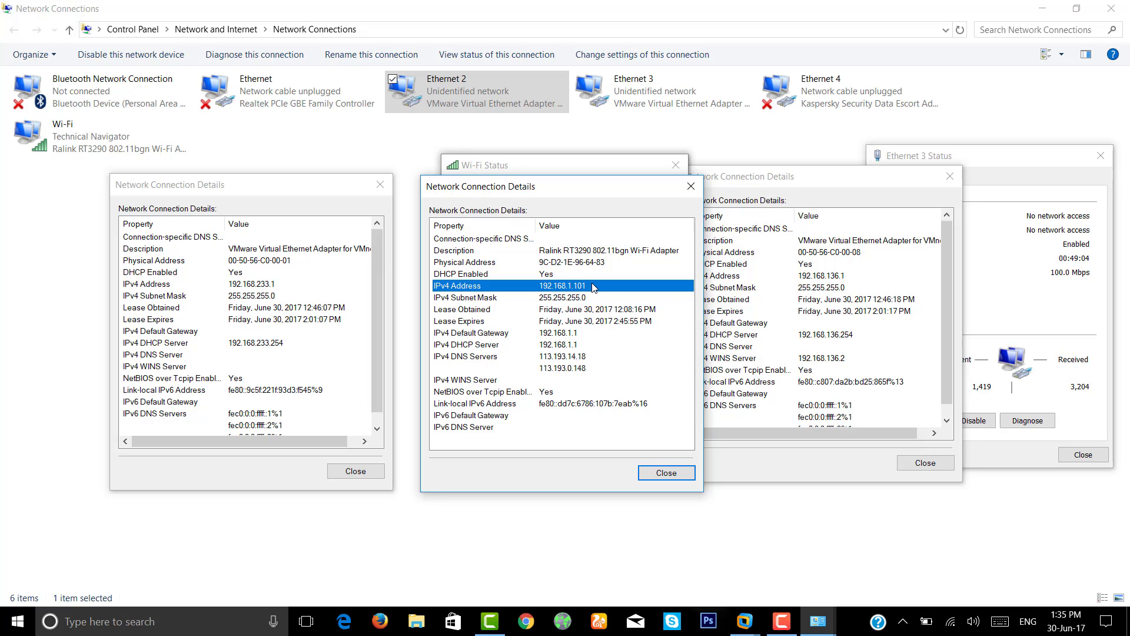
- Close all the details and status windows of Wi-Fi, Ethernet 2 and Ethernet 3, and select the Ethernet 3 adapter
{"action": "left_click", "coordinate": [691, 186]}
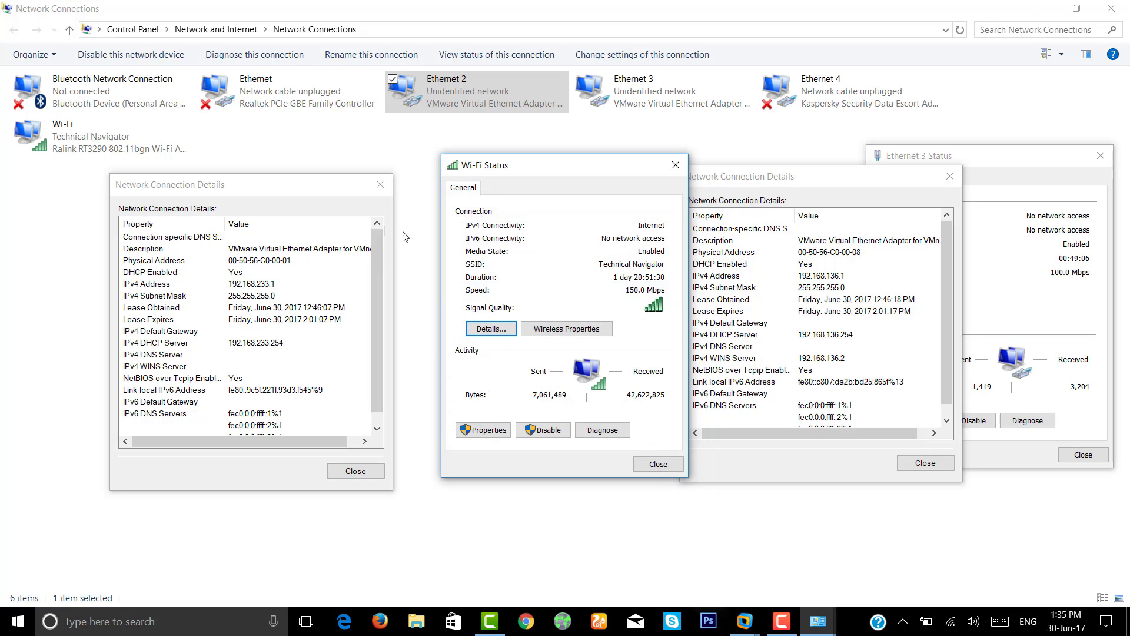
{"action": "left_click", "coordinate": [380, 184]}
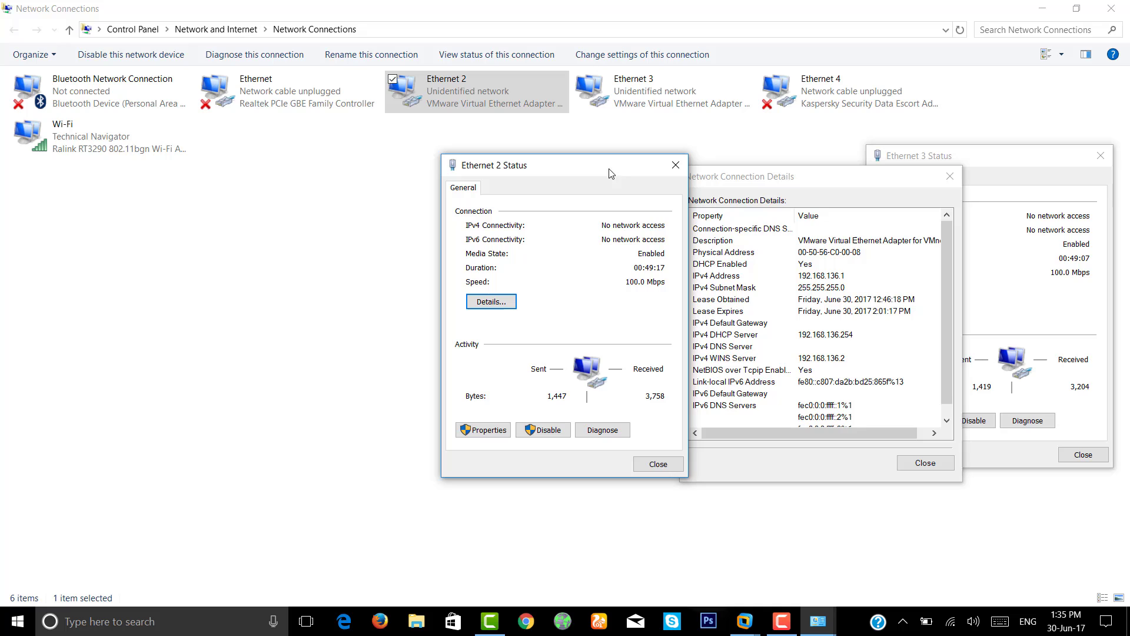
{"action": "left_click", "coordinate": [676, 165]}
{"action": "left_click", "coordinate": [950, 176]}
{"action": "left_click", "coordinate": [676, 165]}
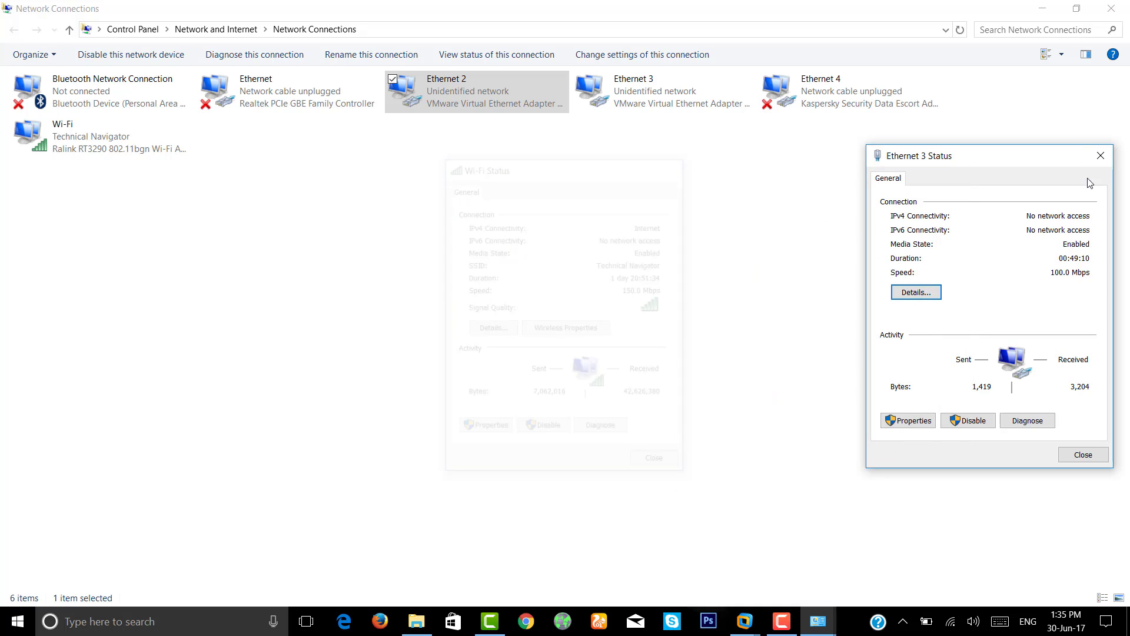
{"action": "left_click", "coordinate": [1093, 161]}
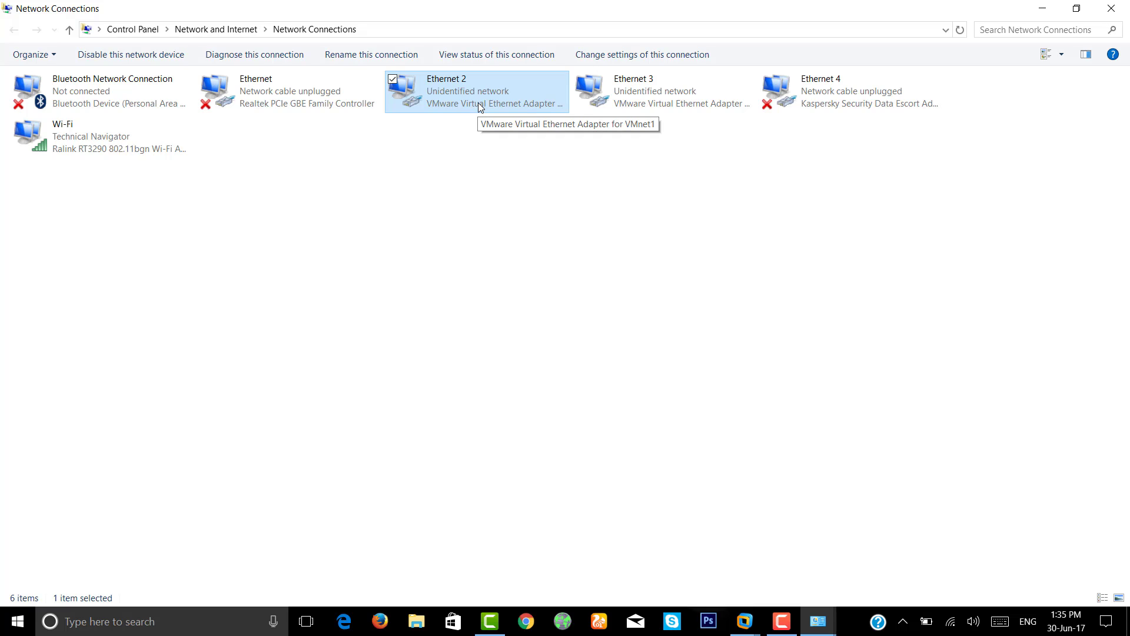
{"action": "left_click", "coordinate": [650, 94]}
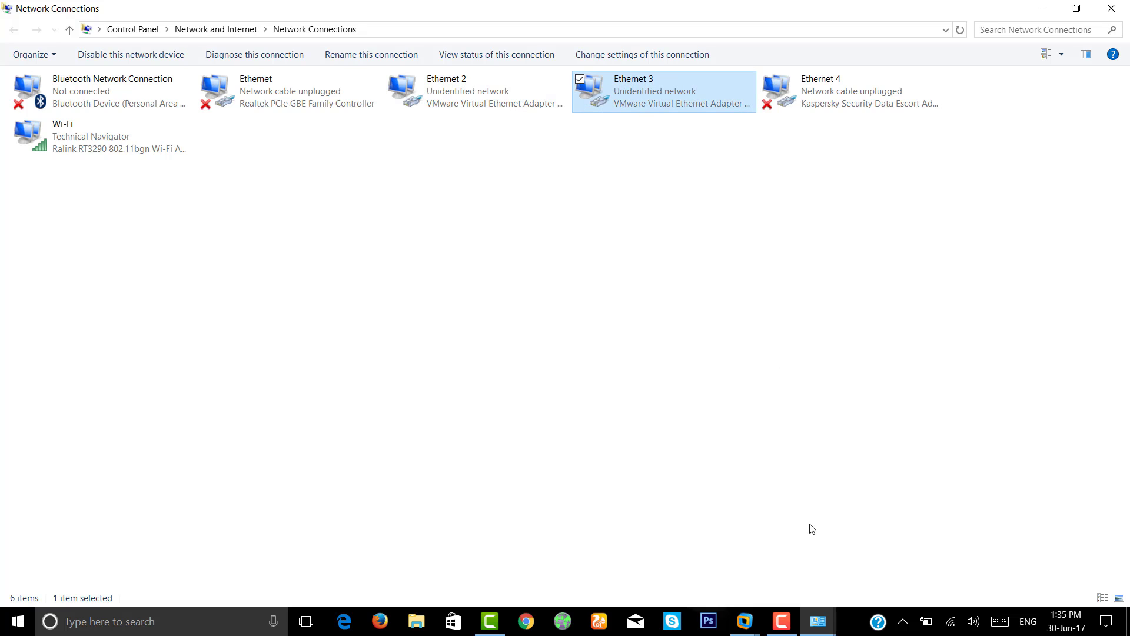
- Switch to VMware Workstation and cancel the Kali Linux virtual machine settings
{"action": "mouse_move", "coordinate": [765, 622]}
{"action": "left_click", "coordinate": [800, 553]}
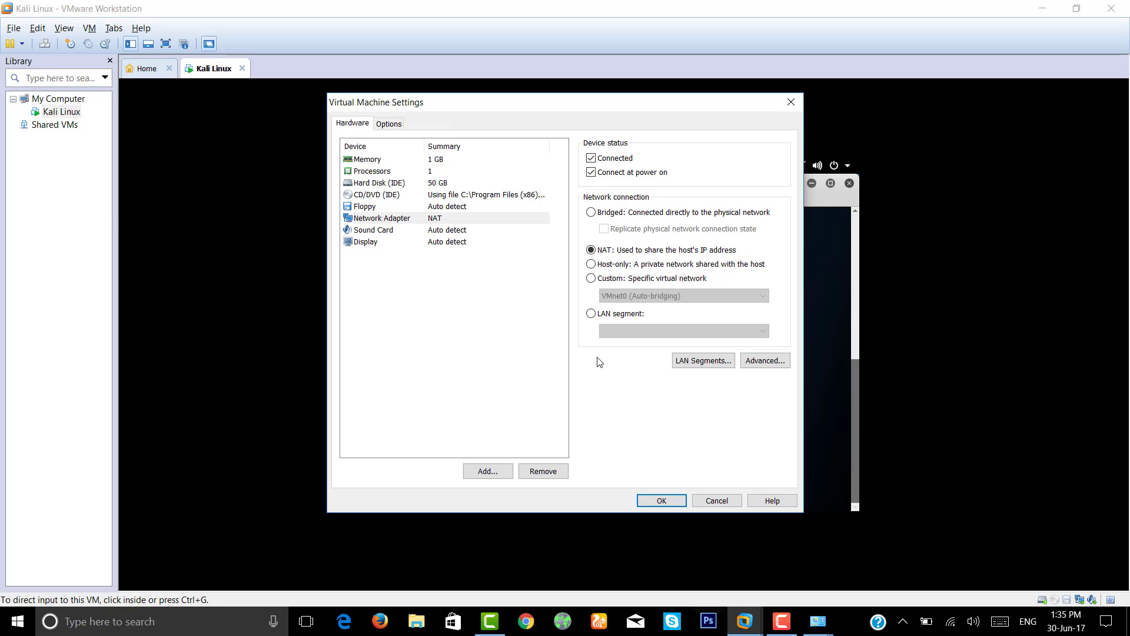
{"action": "left_click", "coordinate": [730, 502]}
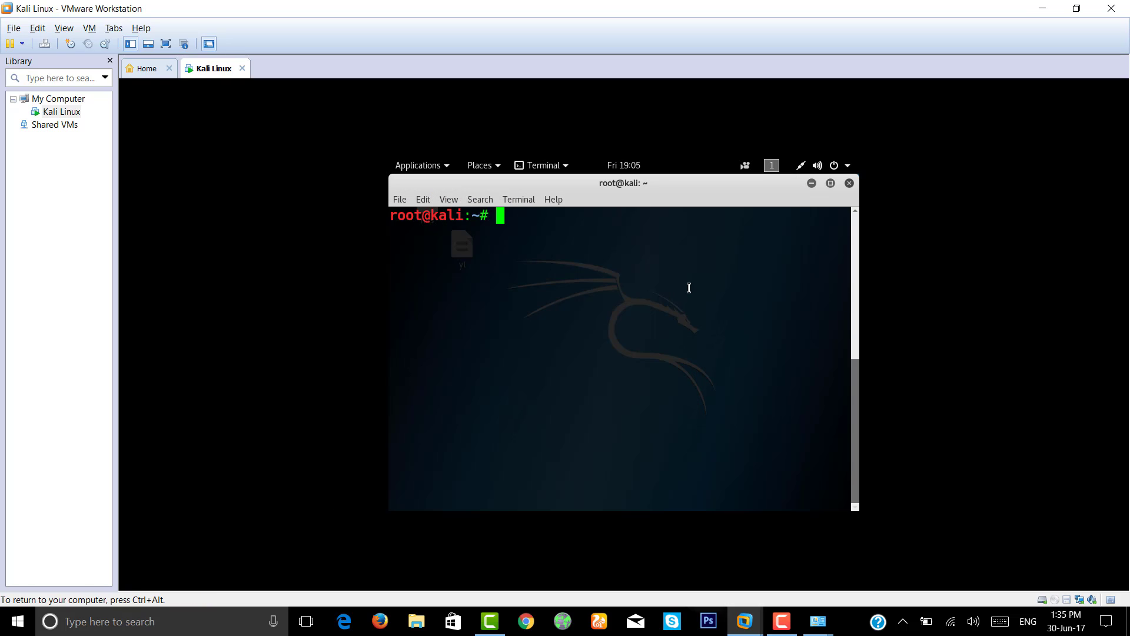
- Run ifconfig in the Kali Linux terminal and highlight the inet address of eth0
{"action": "type", "text": "ifconfig"}
{"action": "key", "text": "Return"}
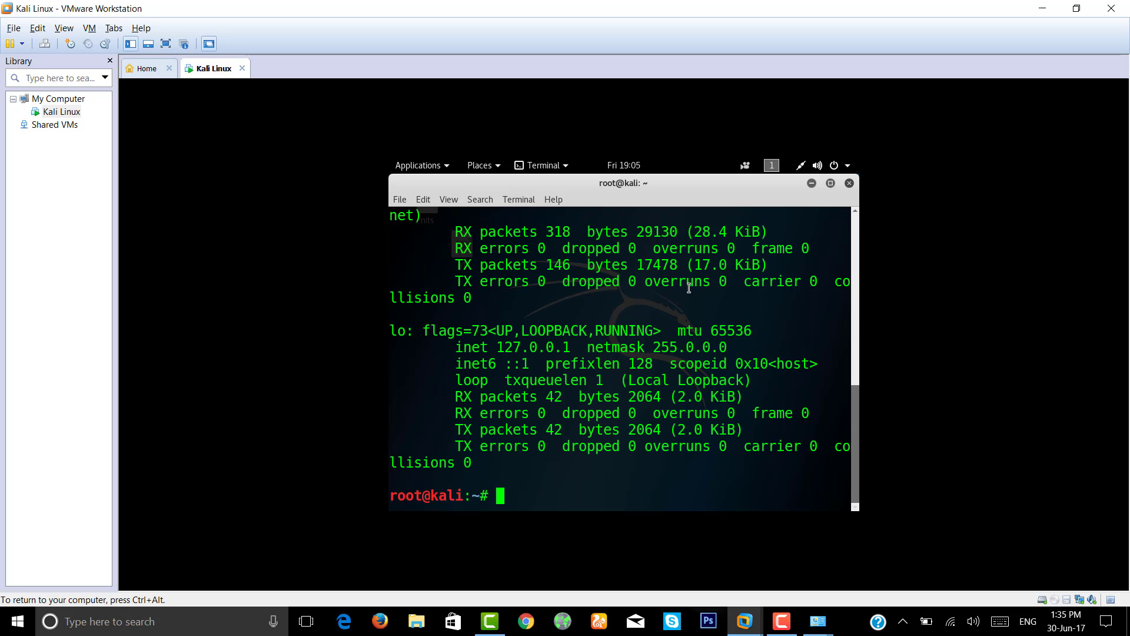
{"action": "scroll", "coordinate": [696, 333], "scroll_direction": "up", "scroll_amount": 2}
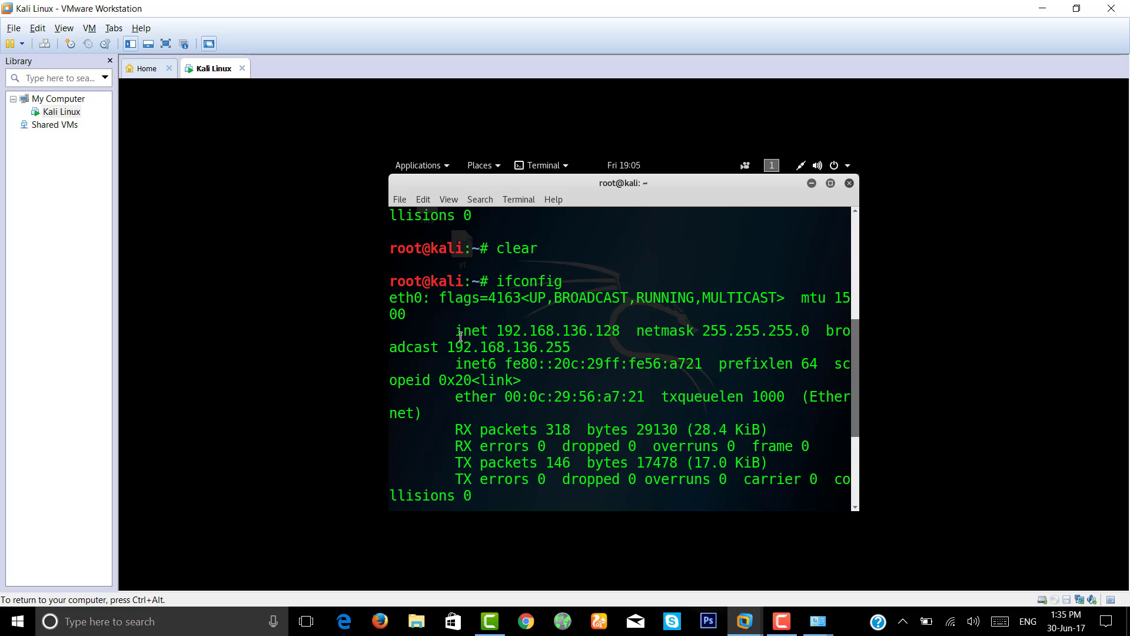
{"action": "left_click_drag", "start_coordinate": [495, 330], "coordinate": [628, 331]}
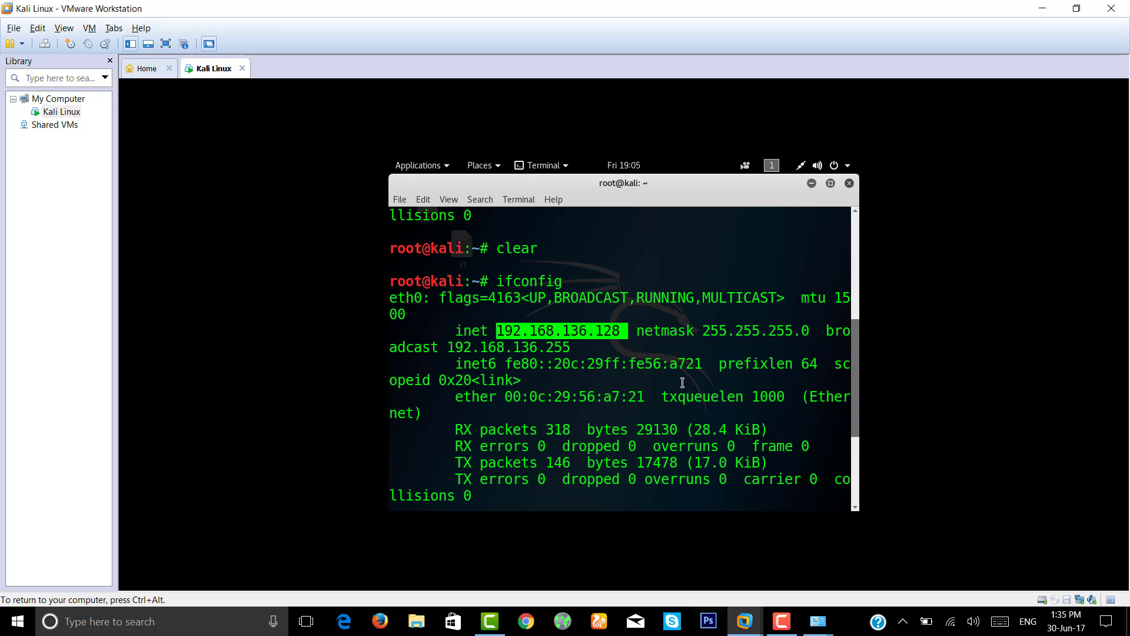
- Switch to the host's Network Connections, open the connection details of Ethernet 3 and highlight its IPv4 address
{"action": "mouse_move", "coordinate": [818, 621]}
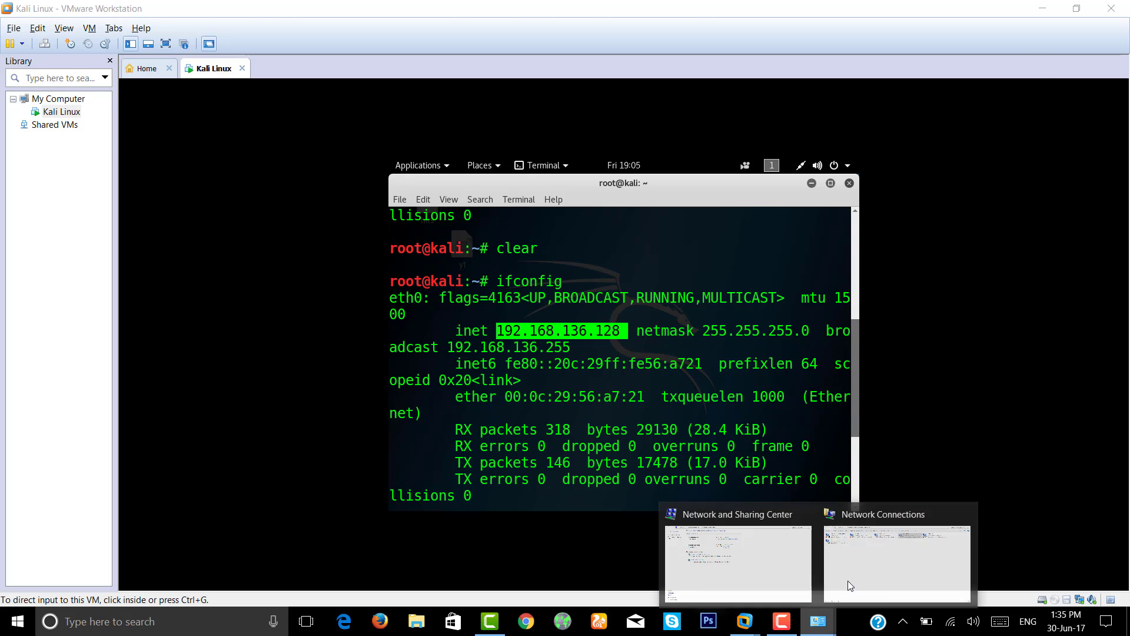
{"action": "left_click", "coordinate": [872, 535]}
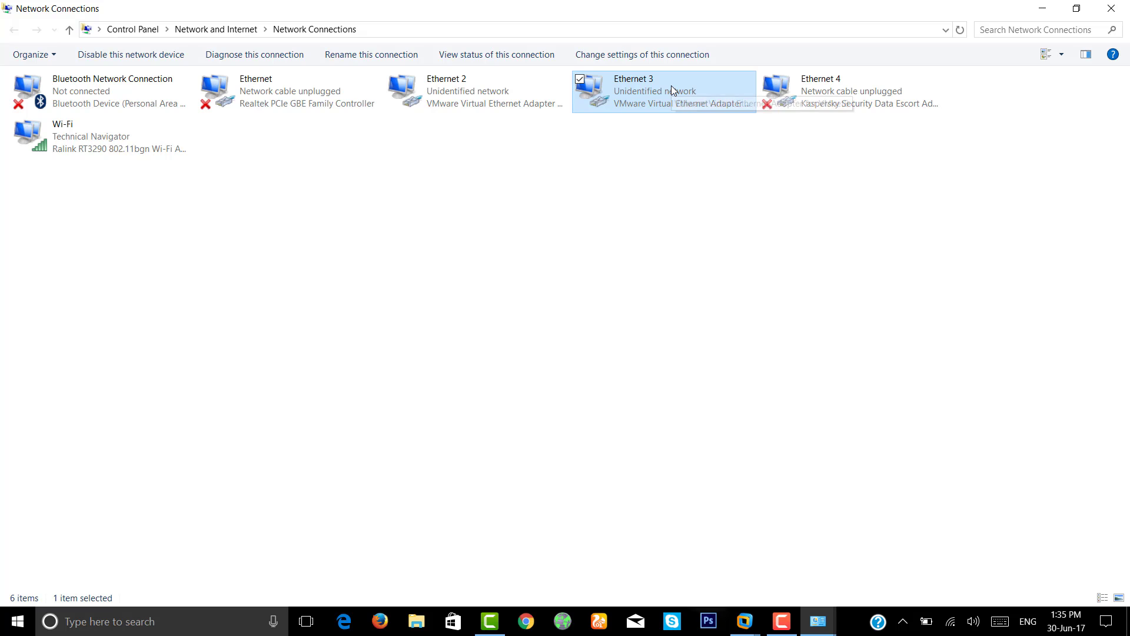
{"action": "key", "text": "shift+F10"}
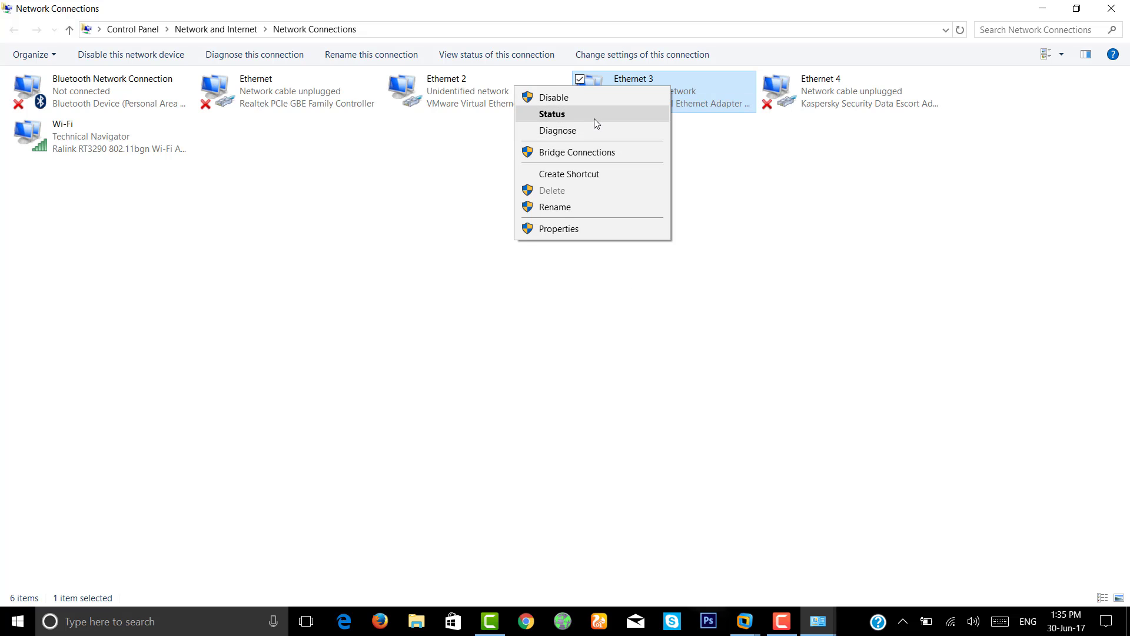
{"action": "left_click", "coordinate": [595, 116]}
{"action": "left_click", "coordinate": [507, 302]}
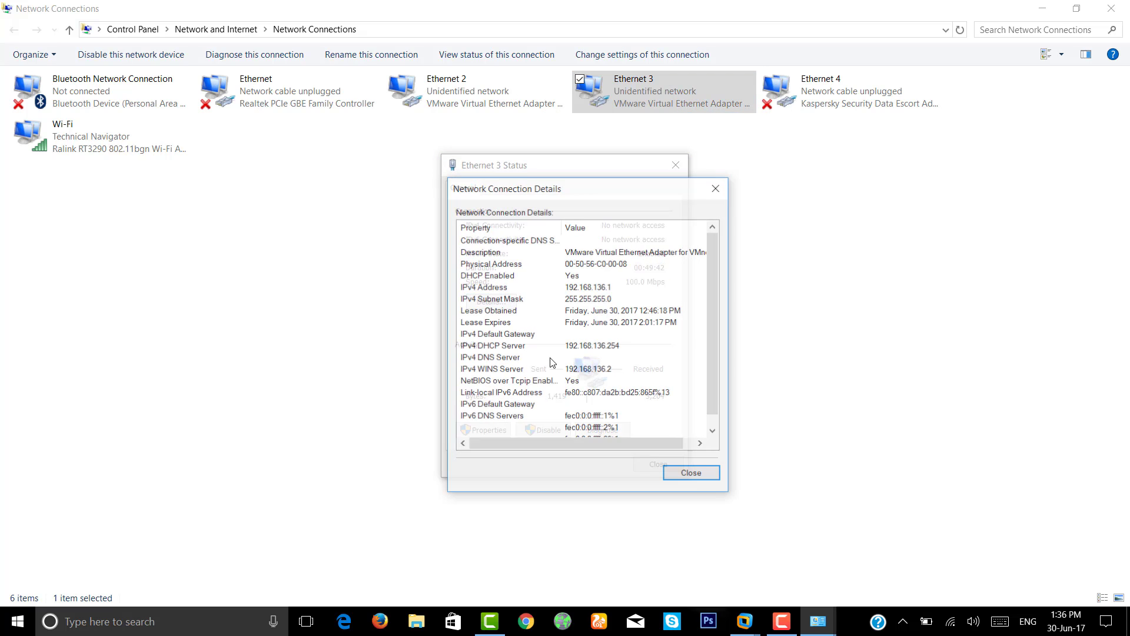
{"action": "left_click", "coordinate": [608, 288]}
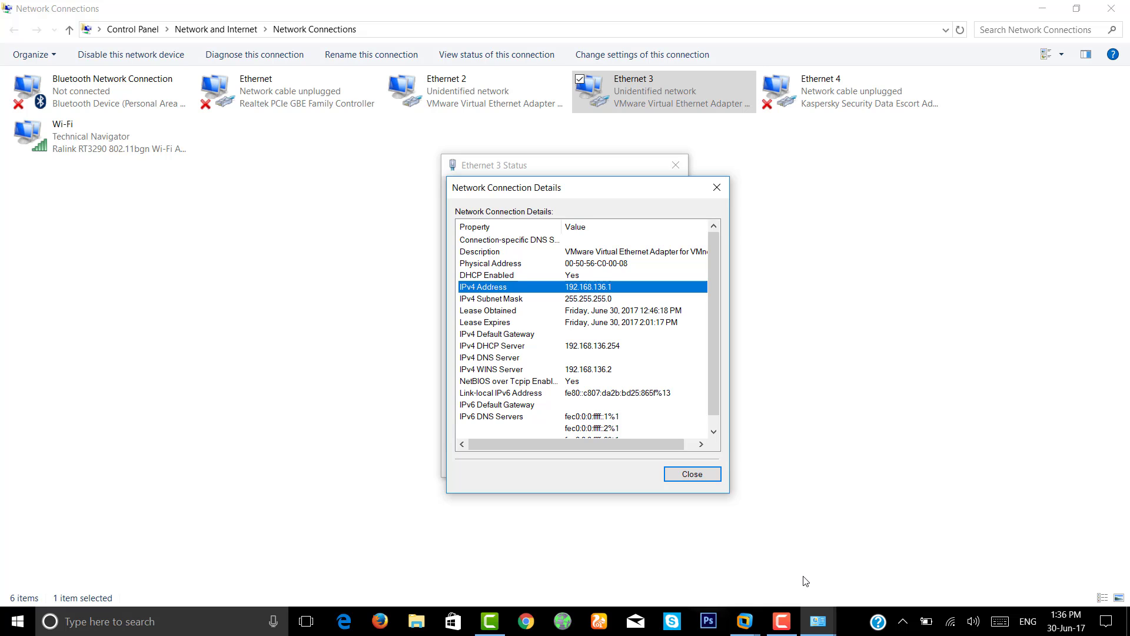
- Switch back to VMware Workstation, compare the eth0 address in the terminal with Ethernet 3 and clear the highlight
{"action": "left_click", "coordinate": [745, 621]}
{"action": "left_click", "coordinate": [797, 541]}
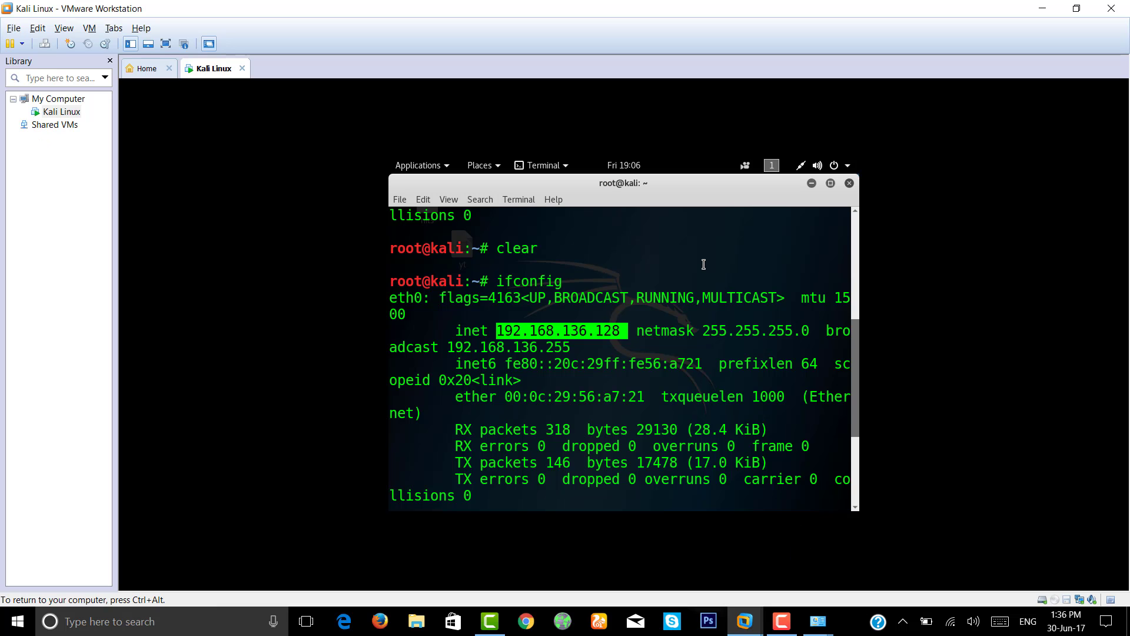
{"action": "left_click", "coordinate": [639, 334]}
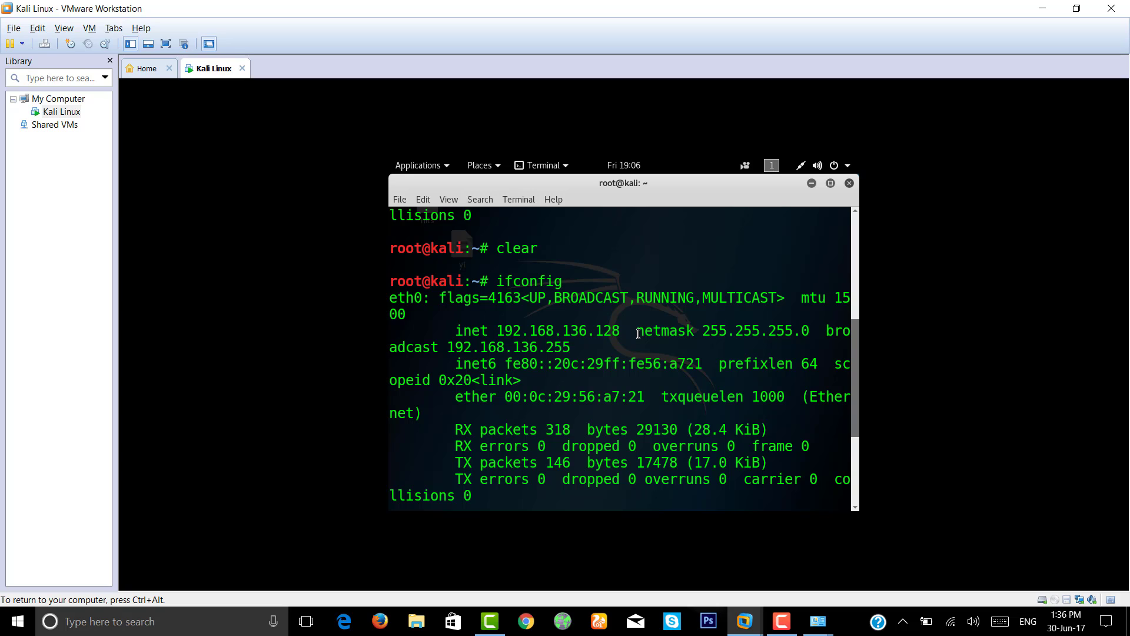
- Ping the host's Wi-Fi address 192.168.1.101 from the Kali terminal, stopping after four replies, and close the terminal
{"action": "scroll", "coordinate": [617, 421], "scroll_direction": "down", "scroll_amount": 4}
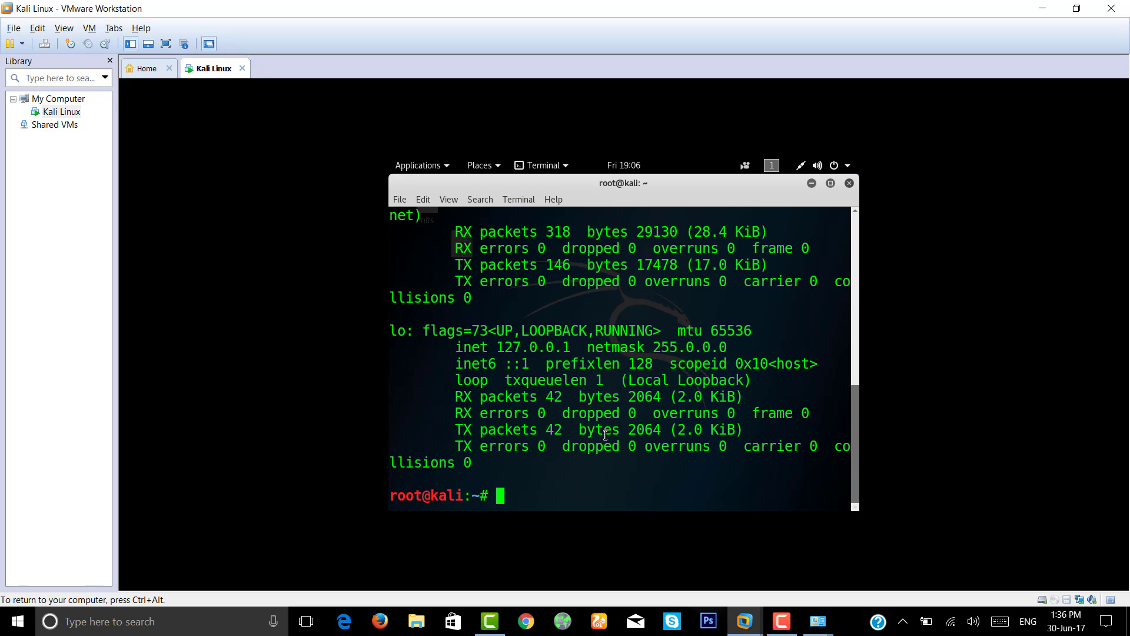
{"action": "type", "text": "ping 192"}
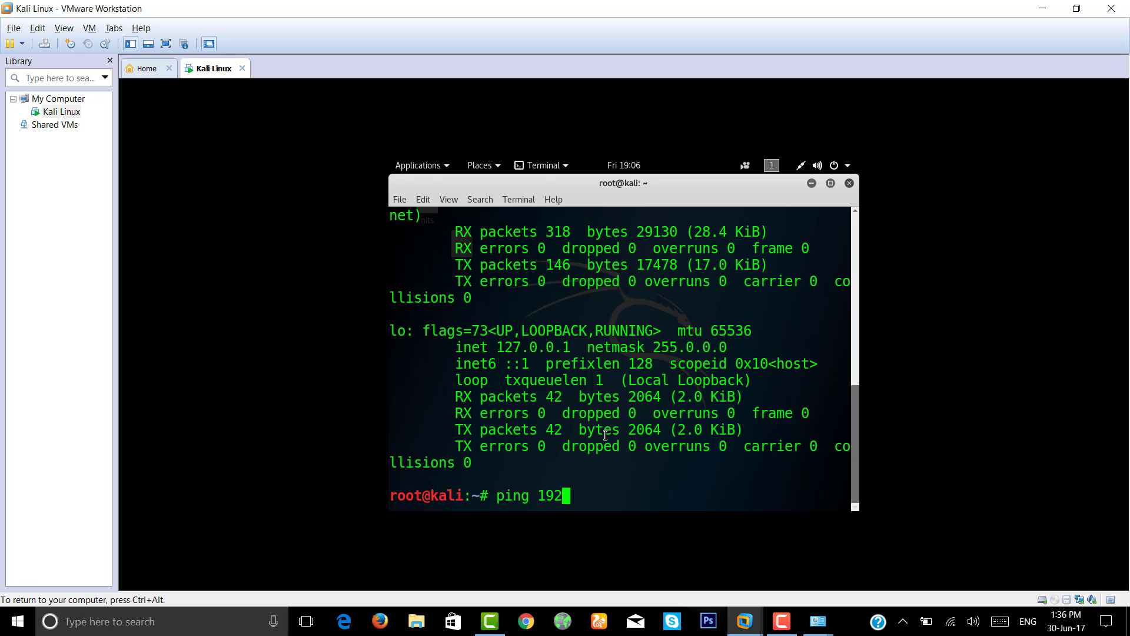
{"action": "type", "text": ".168.1.101"}
{"action": "key", "text": "Return"}
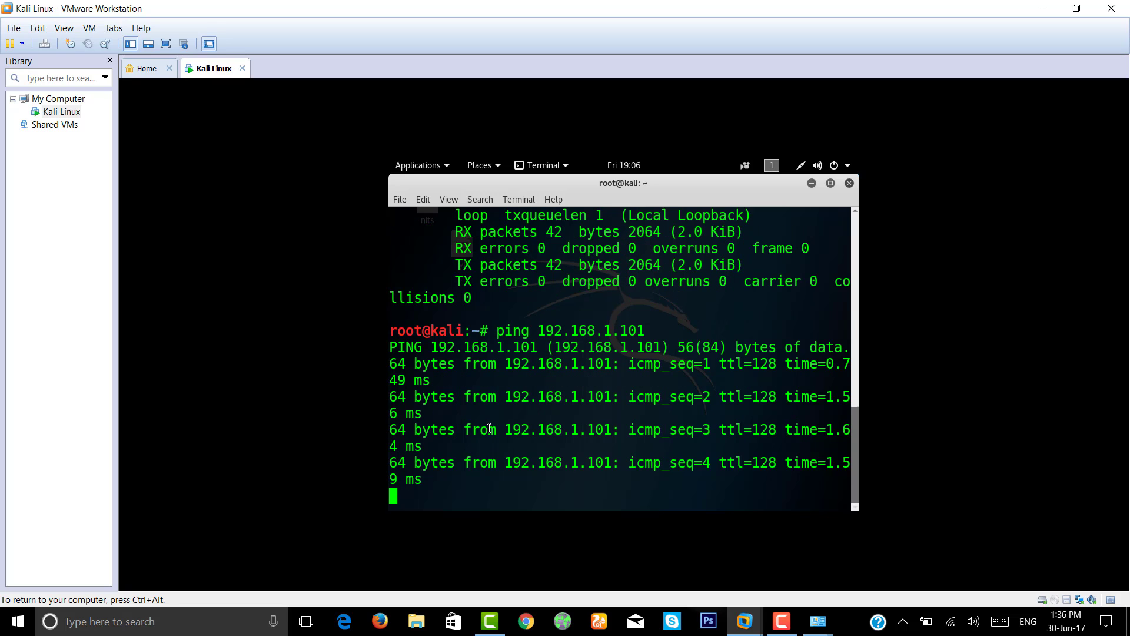
{"action": "key", "text": "ctrl+c"}
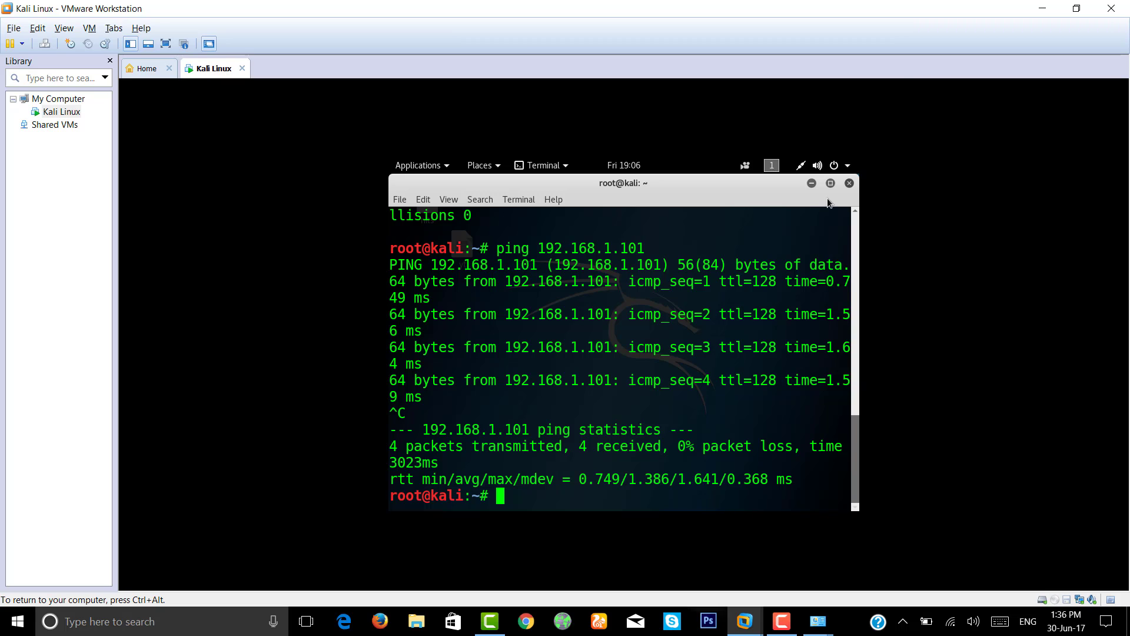
{"action": "left_click", "coordinate": [850, 183]}
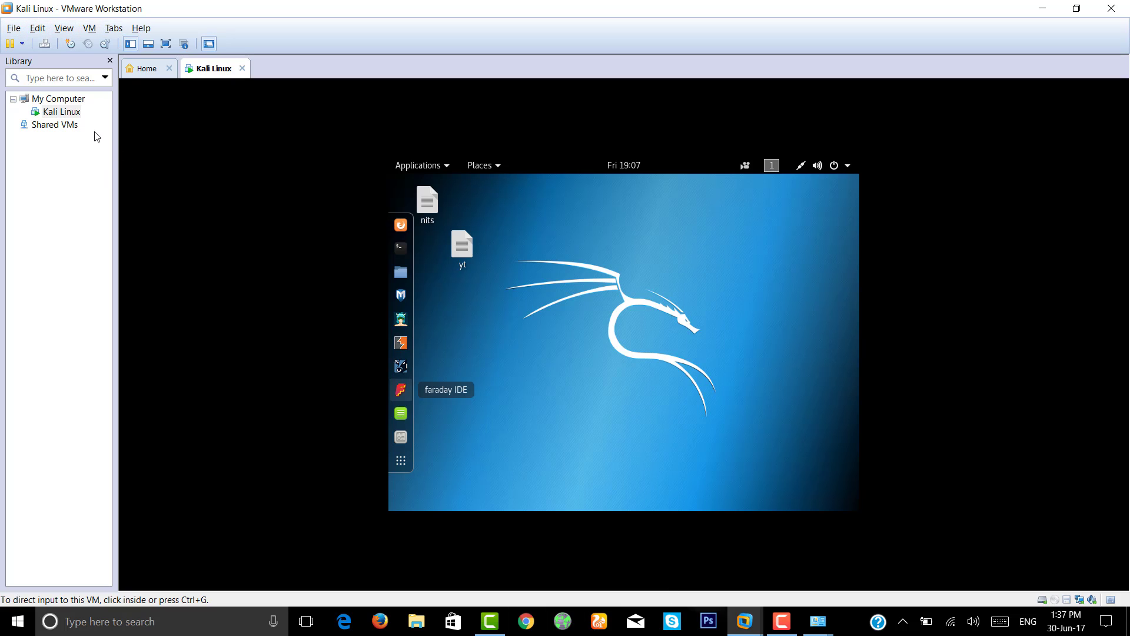
- Look at the New Virtual Machine wizard from the Home page, cancel it and close the My Computer tab
{"action": "left_click", "coordinate": [74, 100]}
{"action": "left_click", "coordinate": [147, 72]}
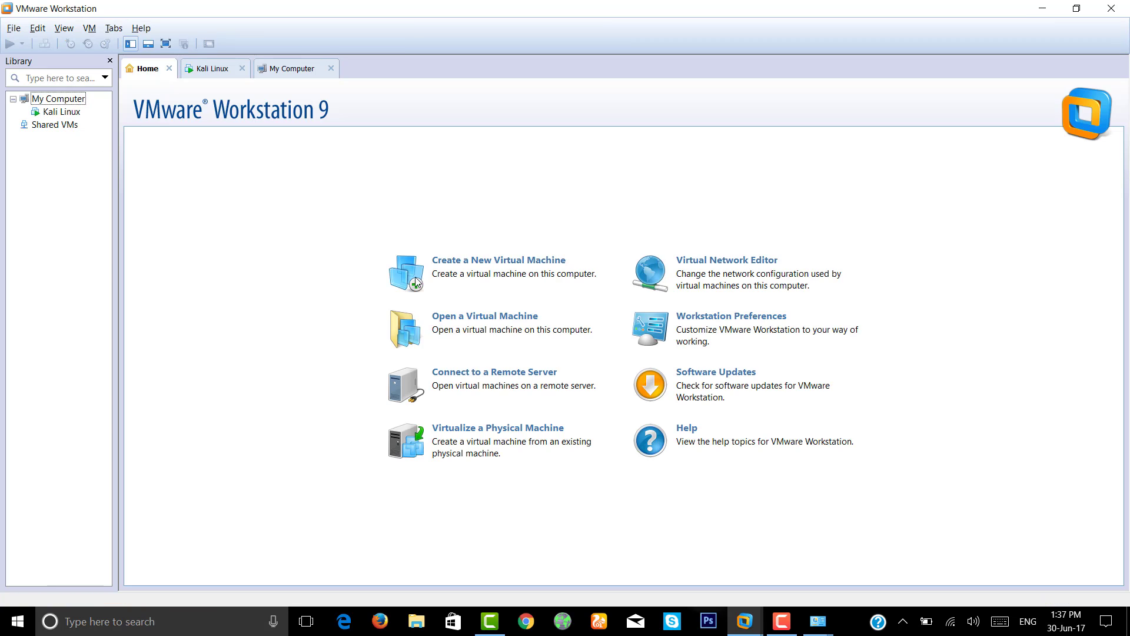
{"action": "left_click", "coordinate": [538, 275]}
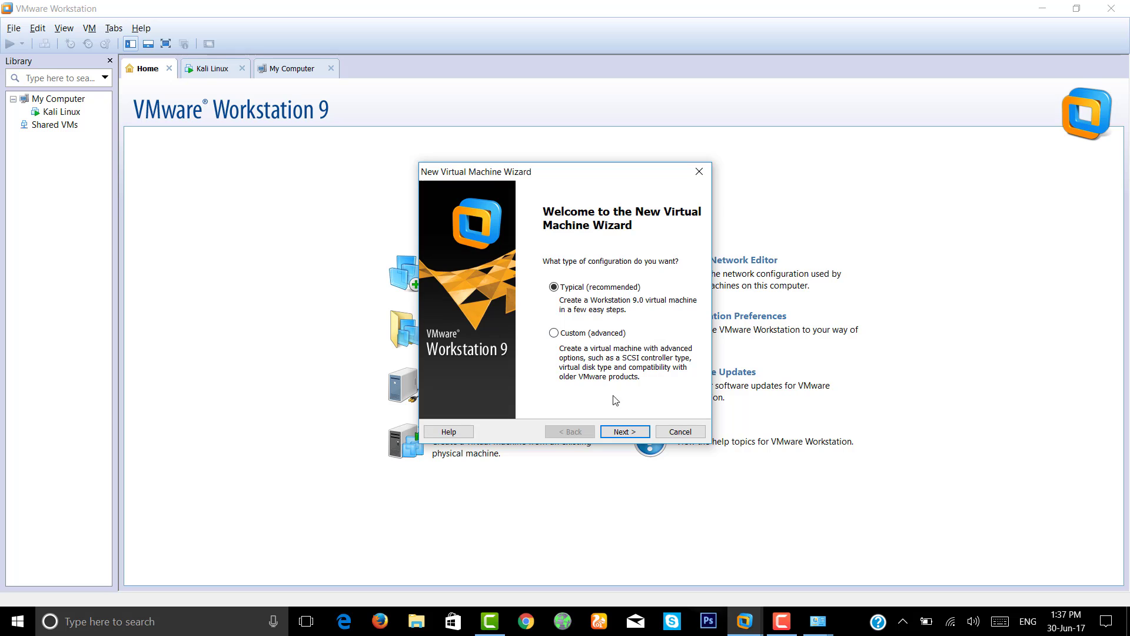
{"action": "left_click", "coordinate": [687, 433]}
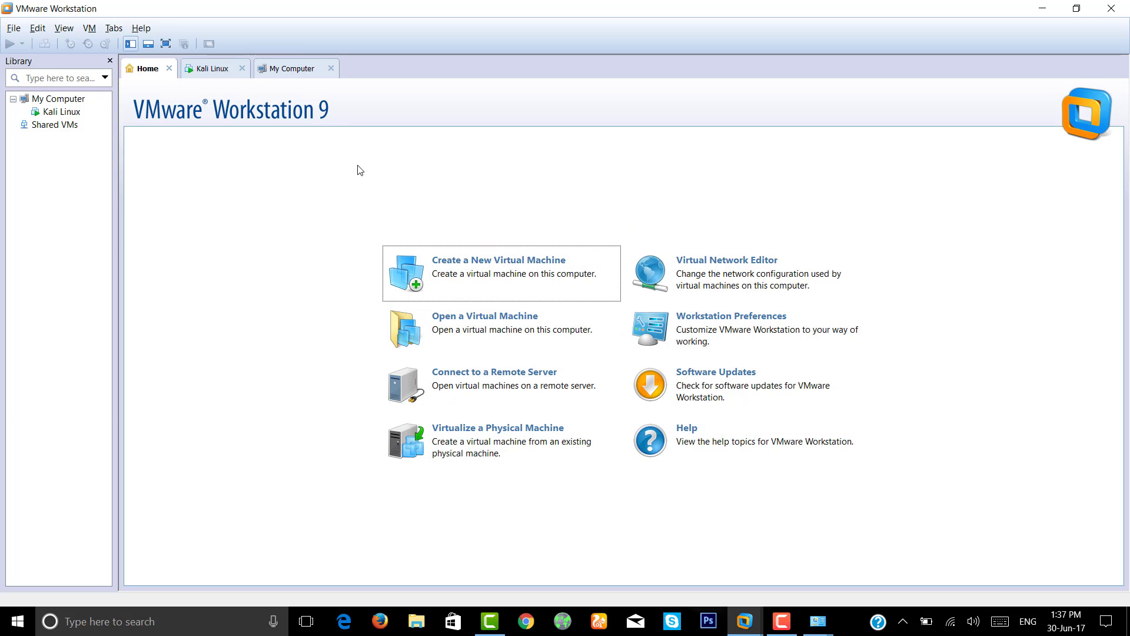
{"action": "left_click", "coordinate": [331, 69]}
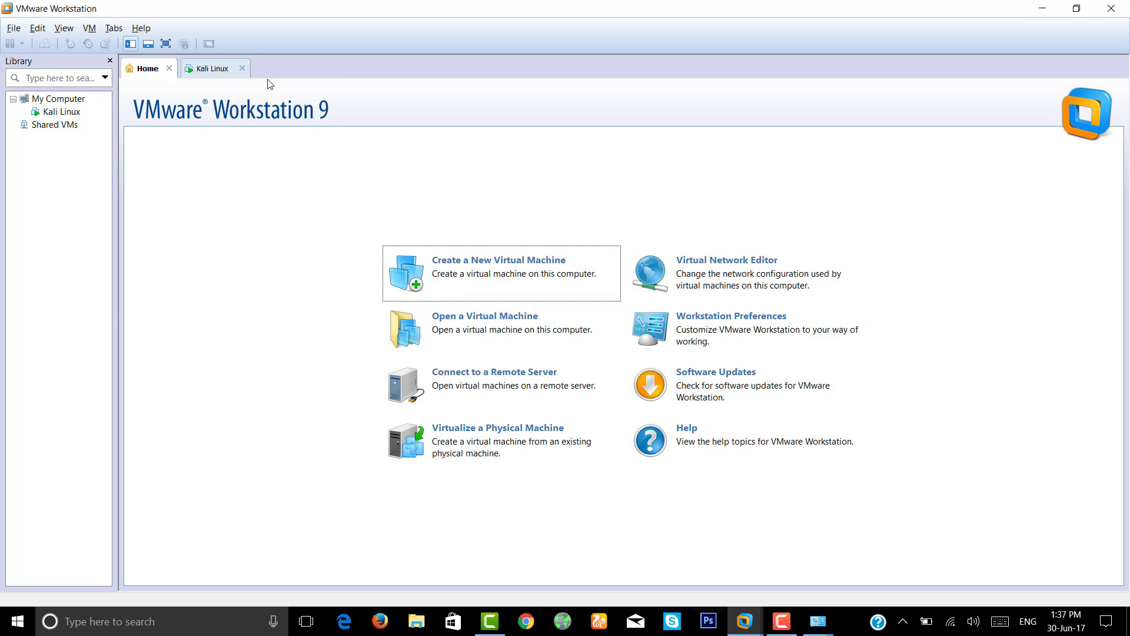
- Show the Kali Linux VM, check the host's Wi-Fi connection details in Network Connections, and return to VMware Workstation
{"action": "left_click", "coordinate": [222, 70]}
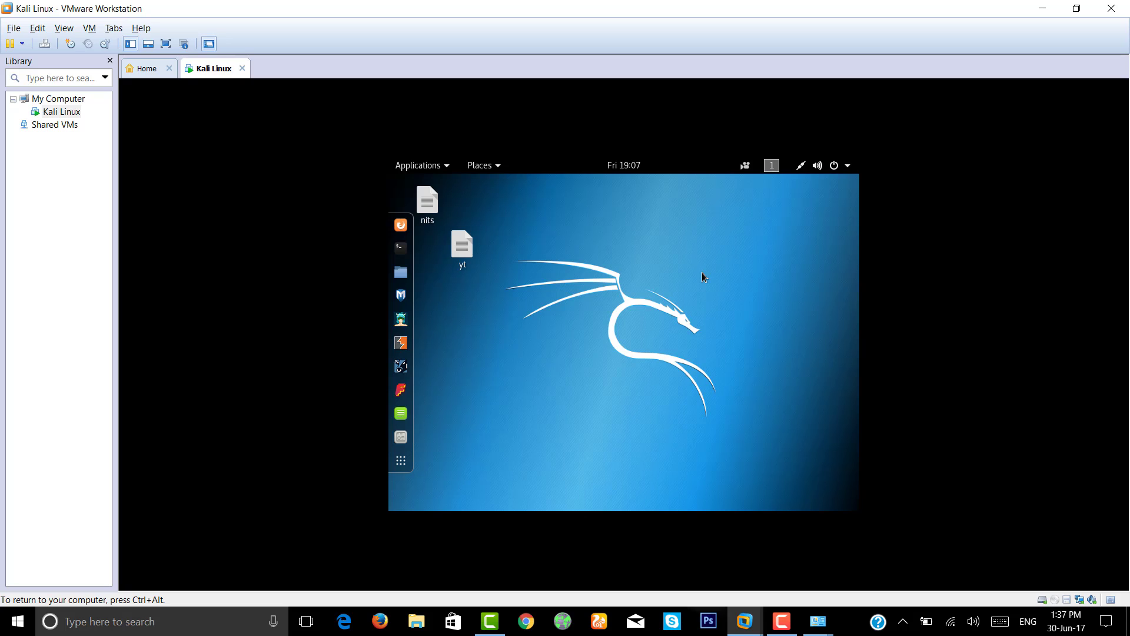
{"action": "mouse_move", "coordinate": [798, 627]}
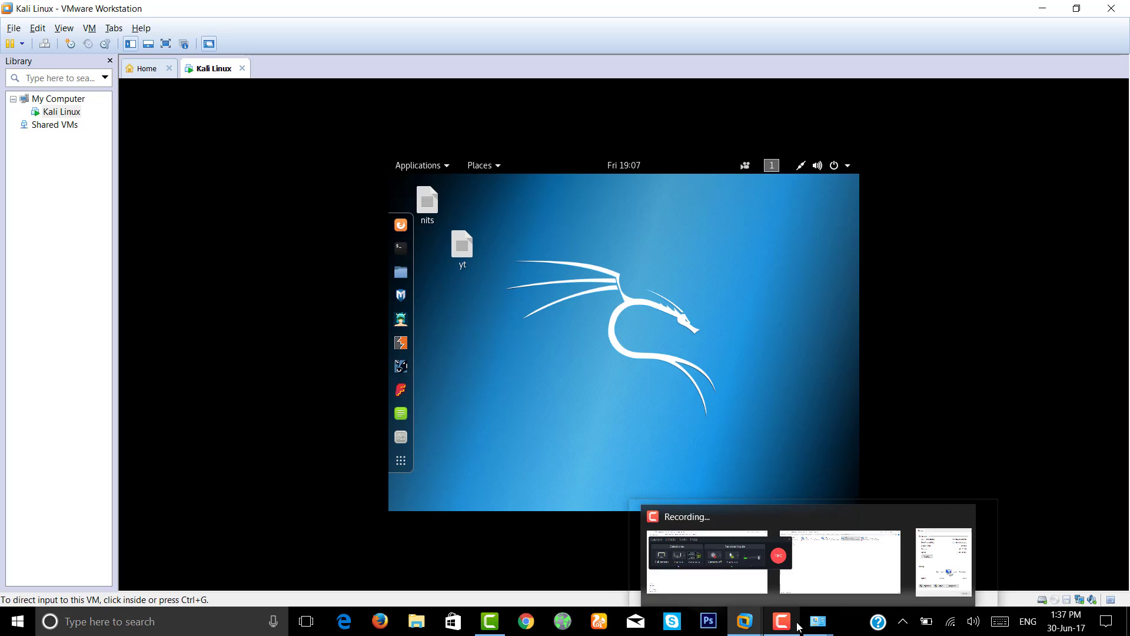
{"action": "left_click", "coordinate": [851, 563]}
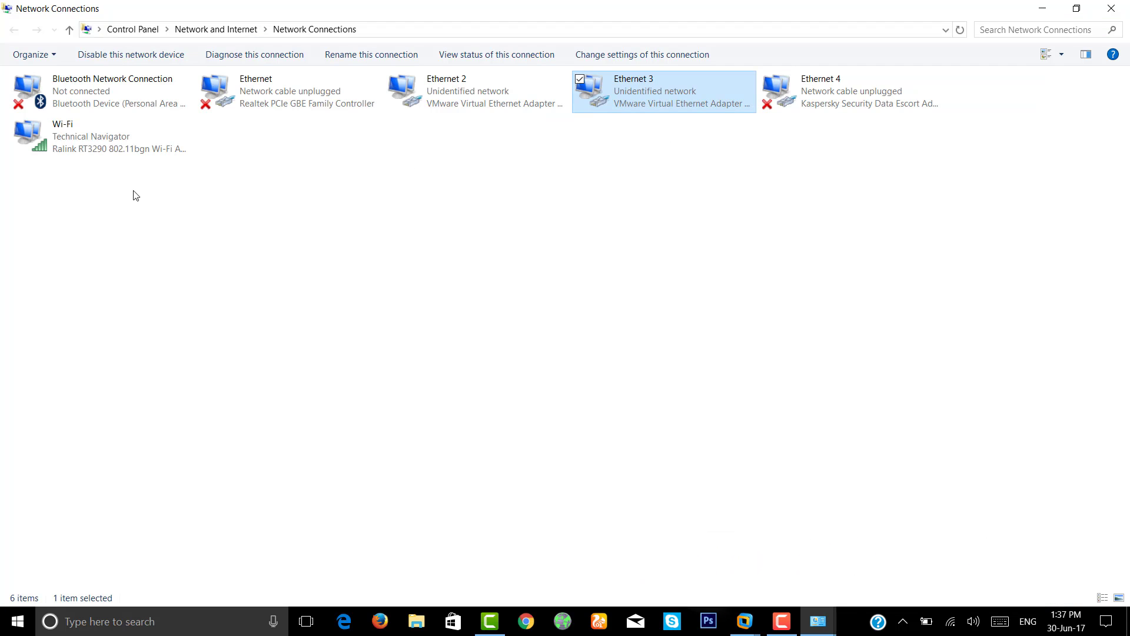
{"action": "left_click", "coordinate": [151, 129]}
{"action": "right_click", "coordinate": [151, 129]}
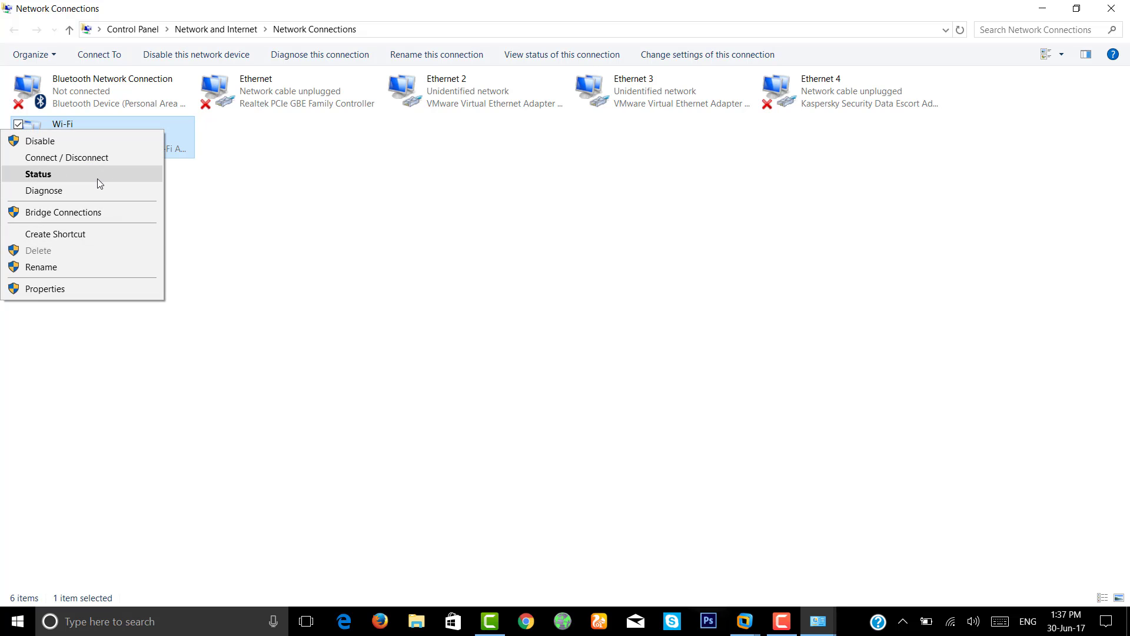
{"action": "left_click", "coordinate": [97, 176]}
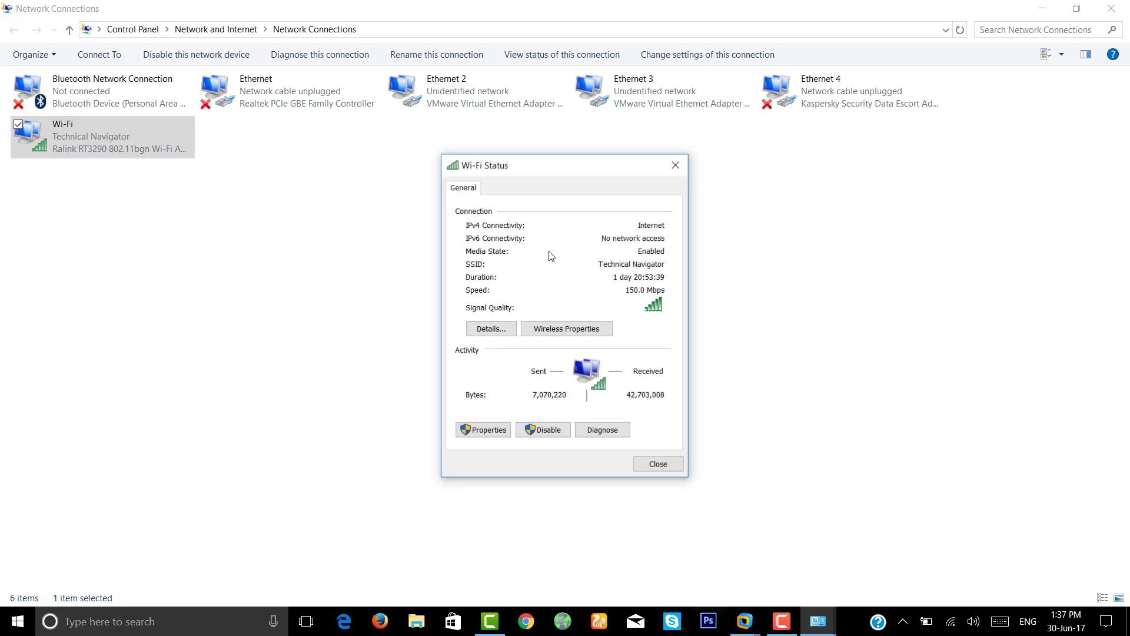
{"action": "left_click", "coordinate": [492, 330]}
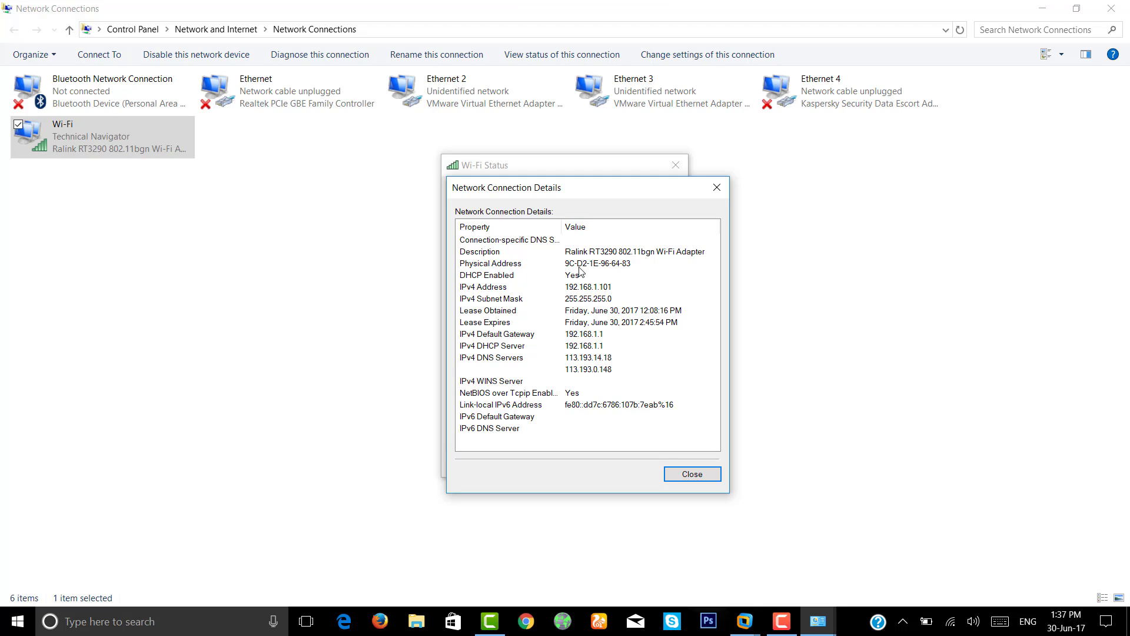
{"action": "left_click", "coordinate": [716, 188]}
{"action": "left_click", "coordinate": [676, 166]}
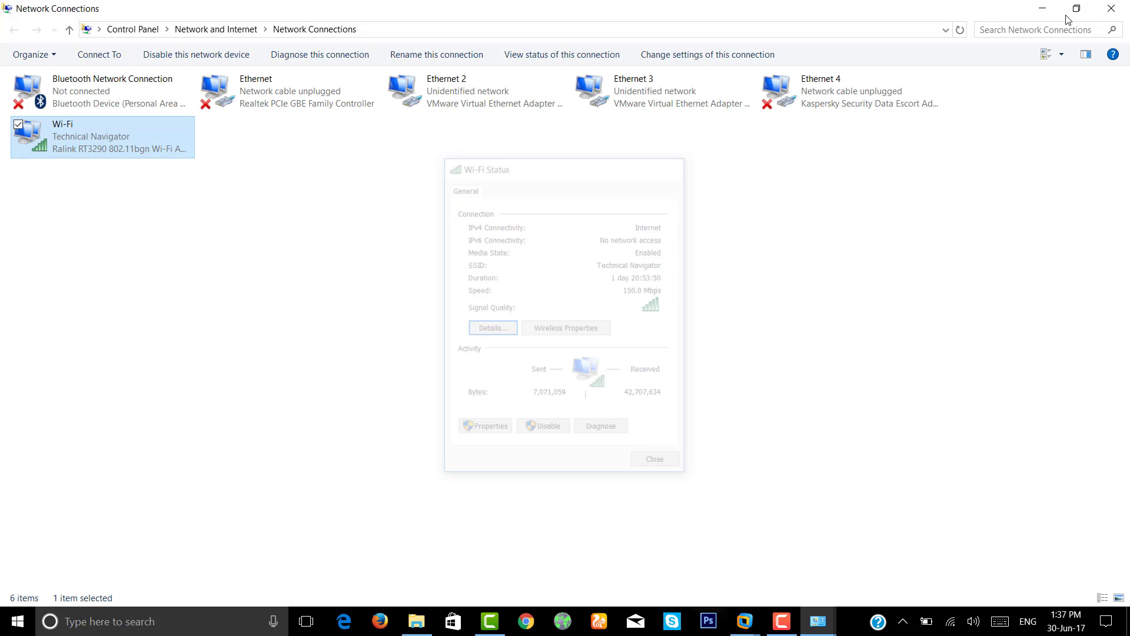
{"action": "left_click", "coordinate": [1031, 9]}
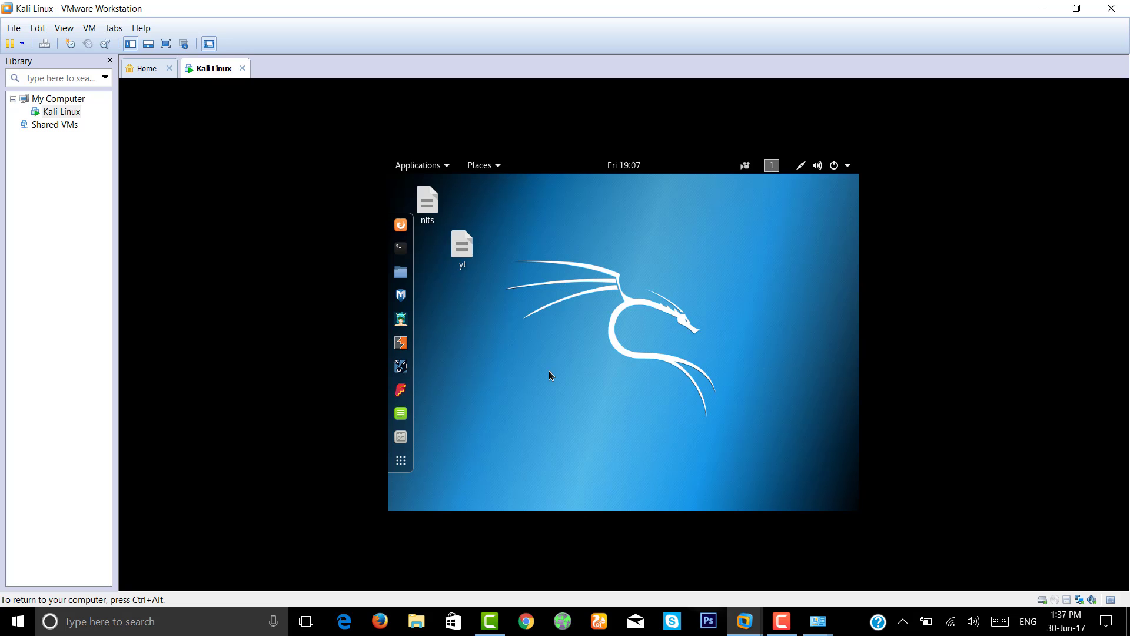
- Change the Kali Linux VM's network adapter to Host-only in the virtual machine settings and apply it
{"action": "left_click", "coordinate": [90, 28]}
{"action": "left_click", "coordinate": [114, 209]}
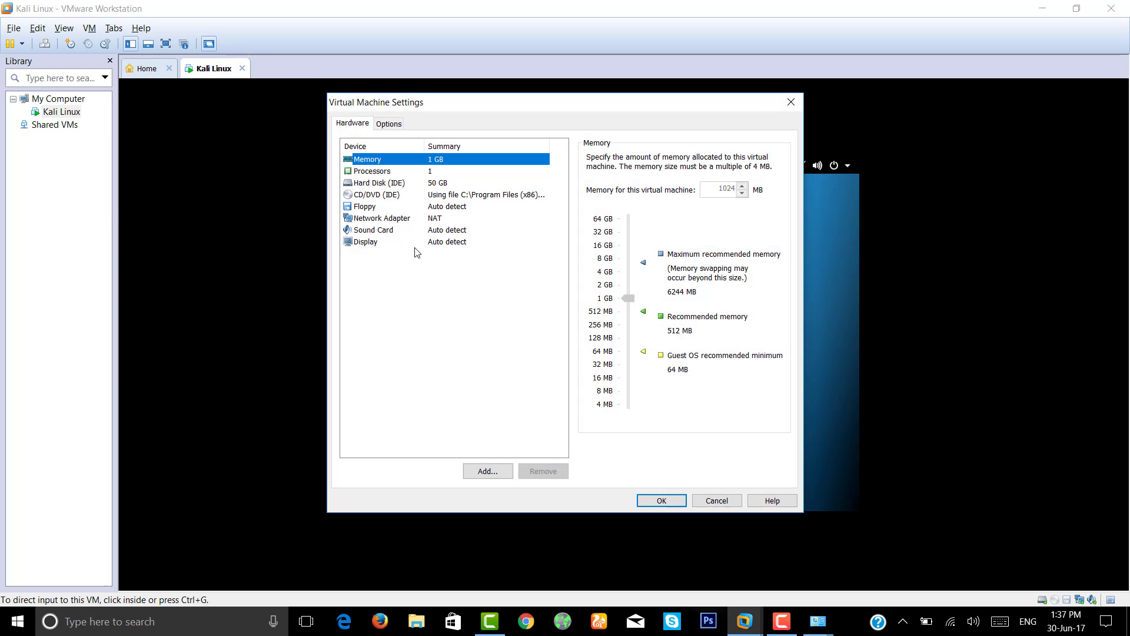
{"action": "left_click", "coordinate": [432, 219]}
{"action": "left_click", "coordinate": [591, 264]}
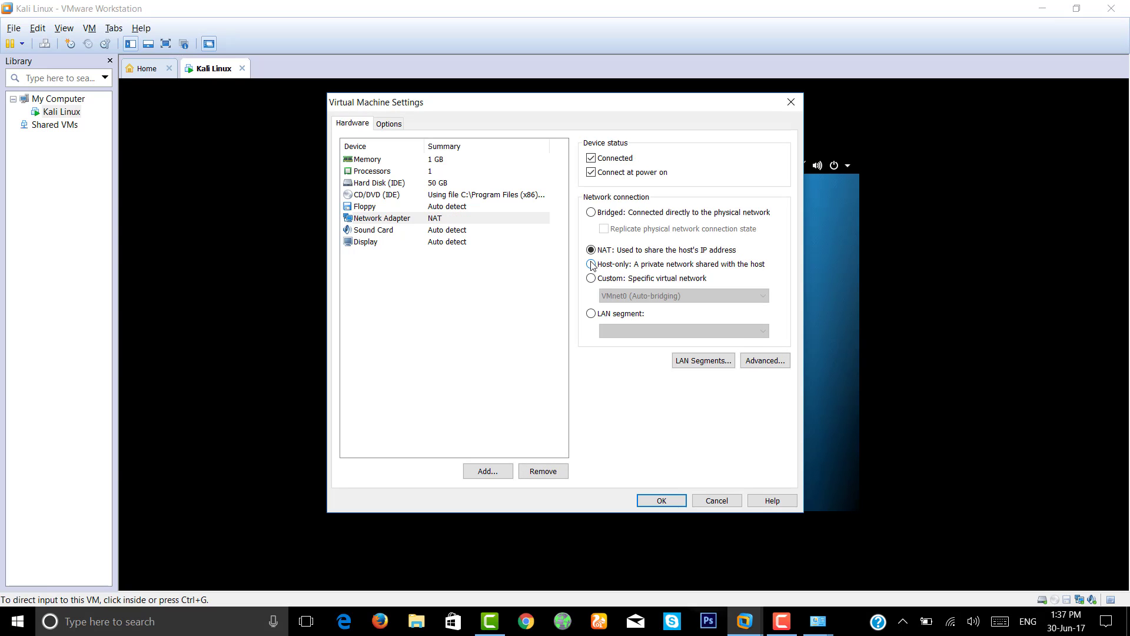
{"action": "left_click", "coordinate": [645, 502]}
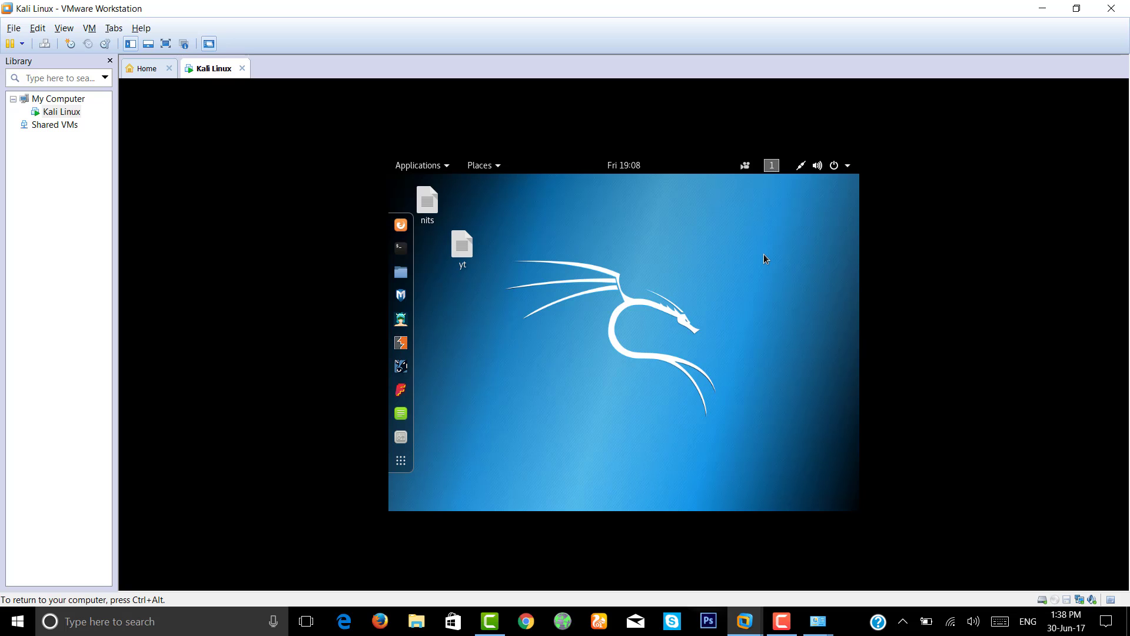
- Run ifconfig in a Kali terminal to check the eth0 address, and close the terminal
{"action": "right_click", "coordinate": [741, 253]}
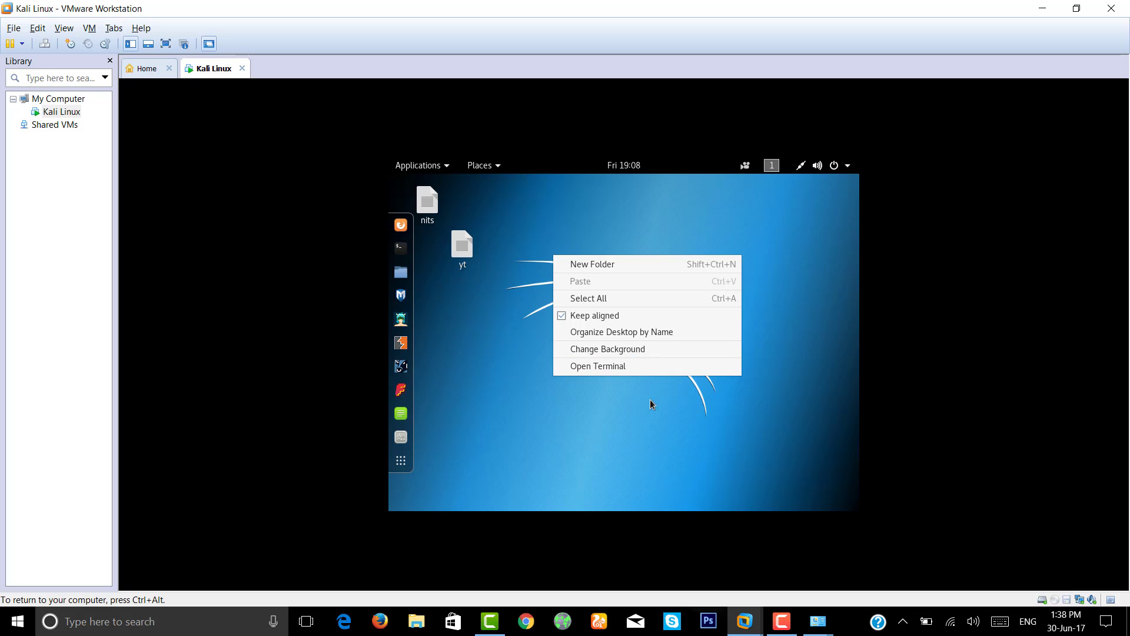
{"action": "left_click", "coordinate": [649, 374]}
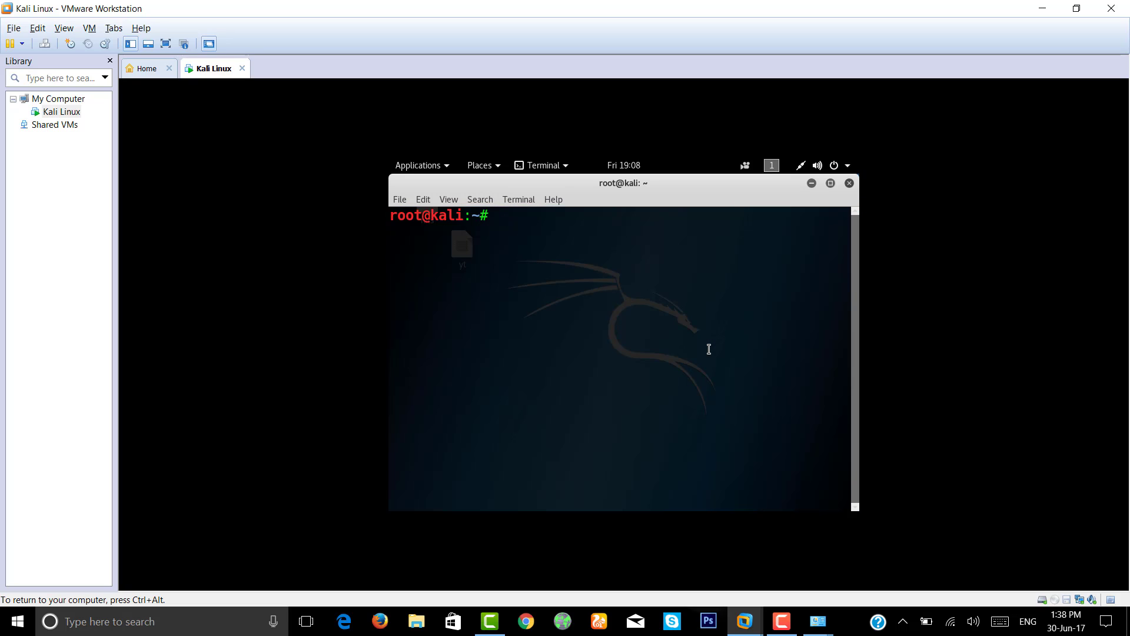
{"action": "type", "text": "ifconfig"}
{"action": "key", "text": "Return"}
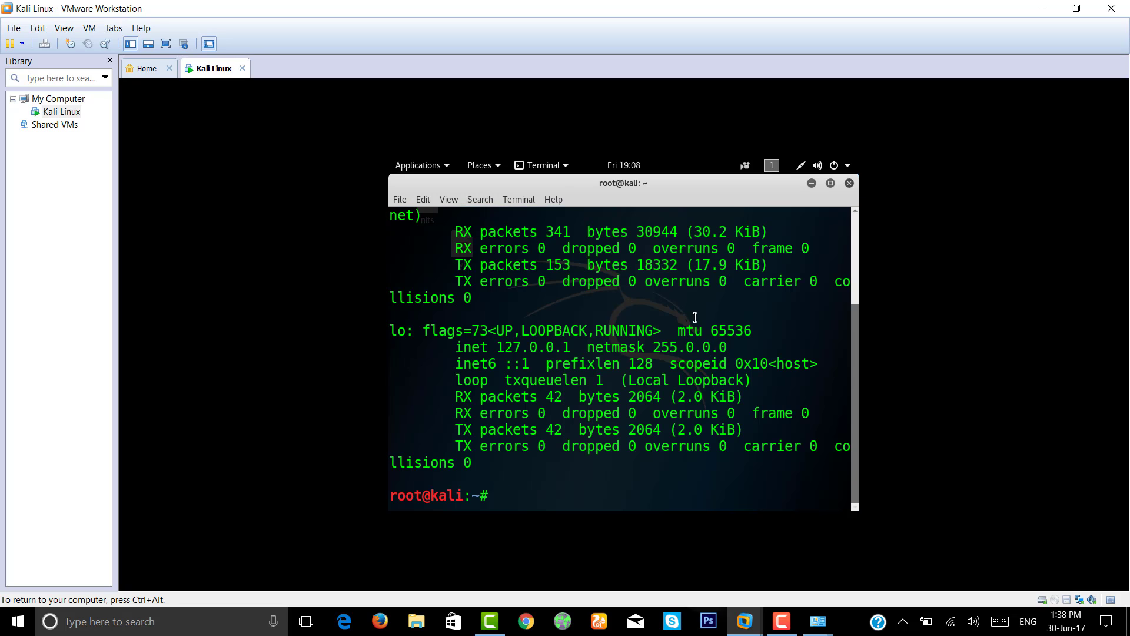
{"action": "scroll", "coordinate": [623, 294], "scroll_direction": "up", "scroll_amount": 2}
{"action": "scroll", "coordinate": [623, 295], "scroll_direction": "up", "scroll_amount": 1}
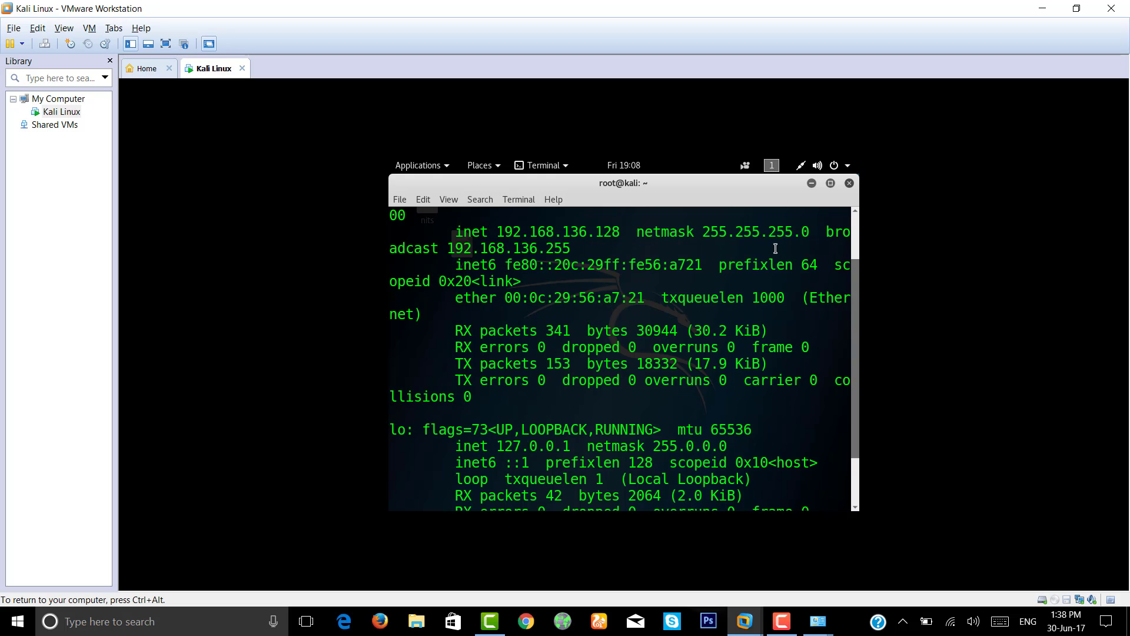
{"action": "left_click", "coordinate": [850, 183]}
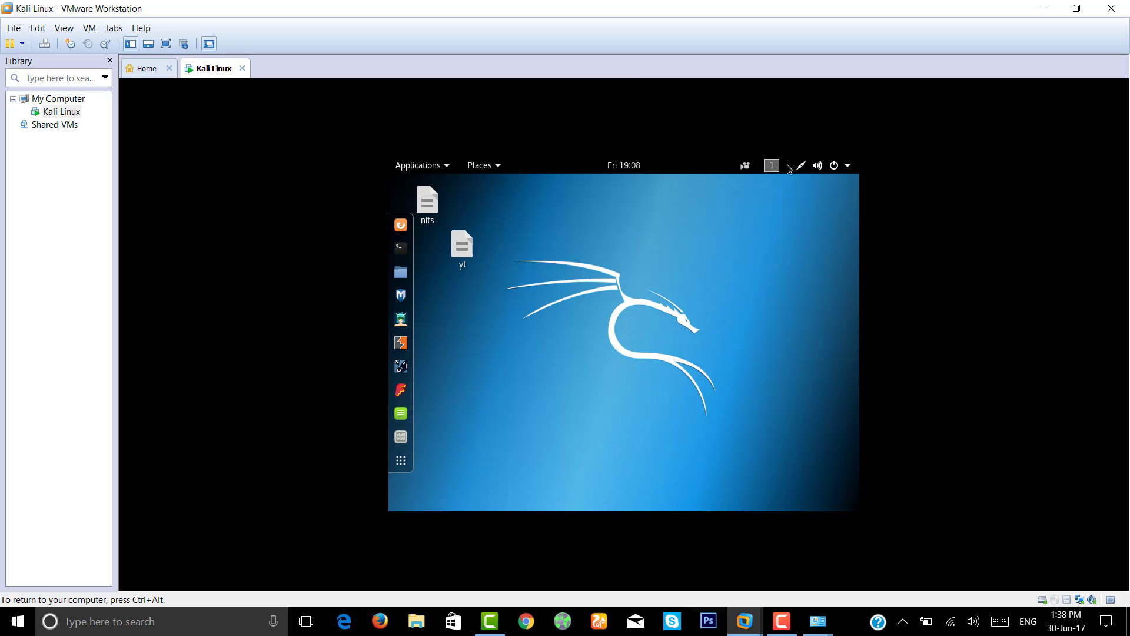
- Turn the Kali VM's wired connection off and on again to renew its address
{"action": "left_click", "coordinate": [801, 165]}
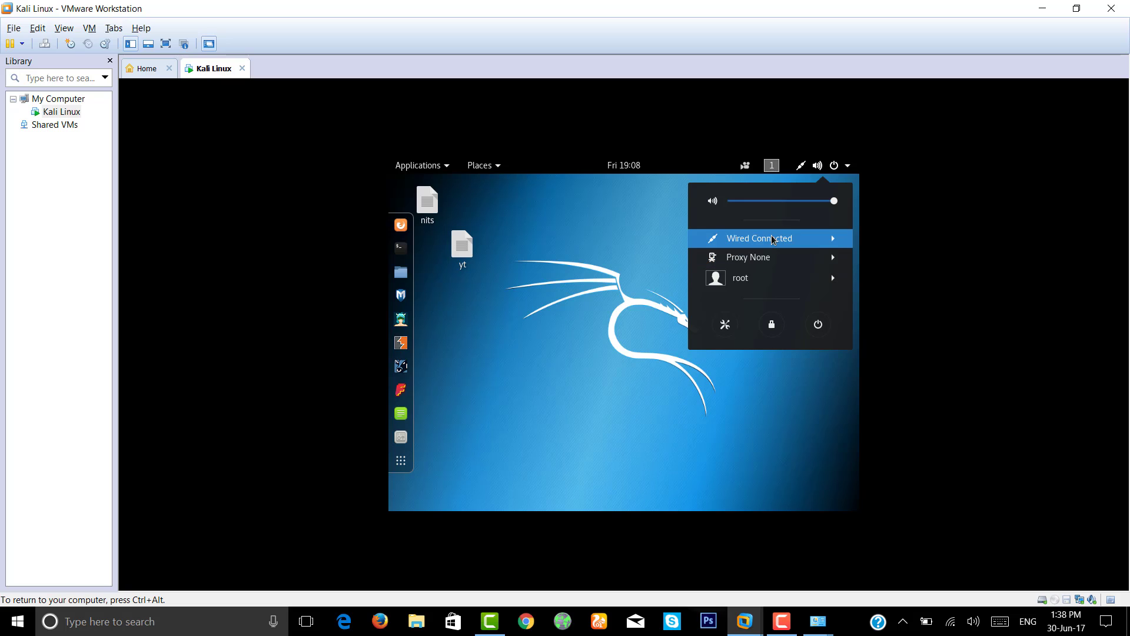
{"action": "left_click", "coordinate": [768, 239]}
{"action": "left_click", "coordinate": [764, 258]}
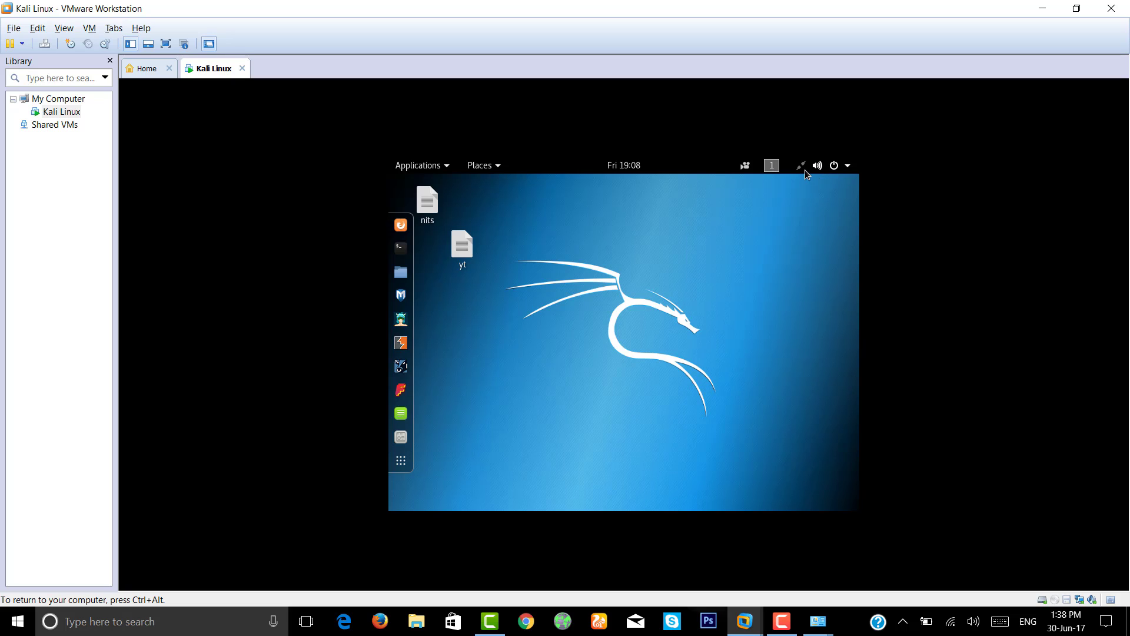
{"action": "left_click", "coordinate": [801, 167]}
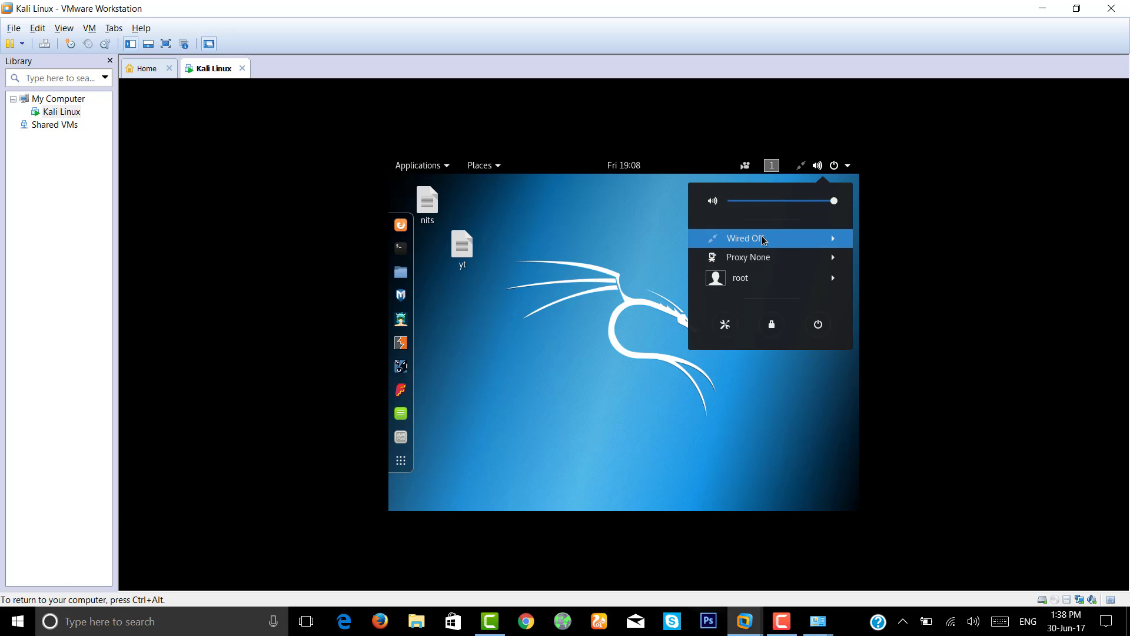
{"action": "left_click", "coordinate": [764, 239]}
{"action": "left_click", "coordinate": [757, 256]}
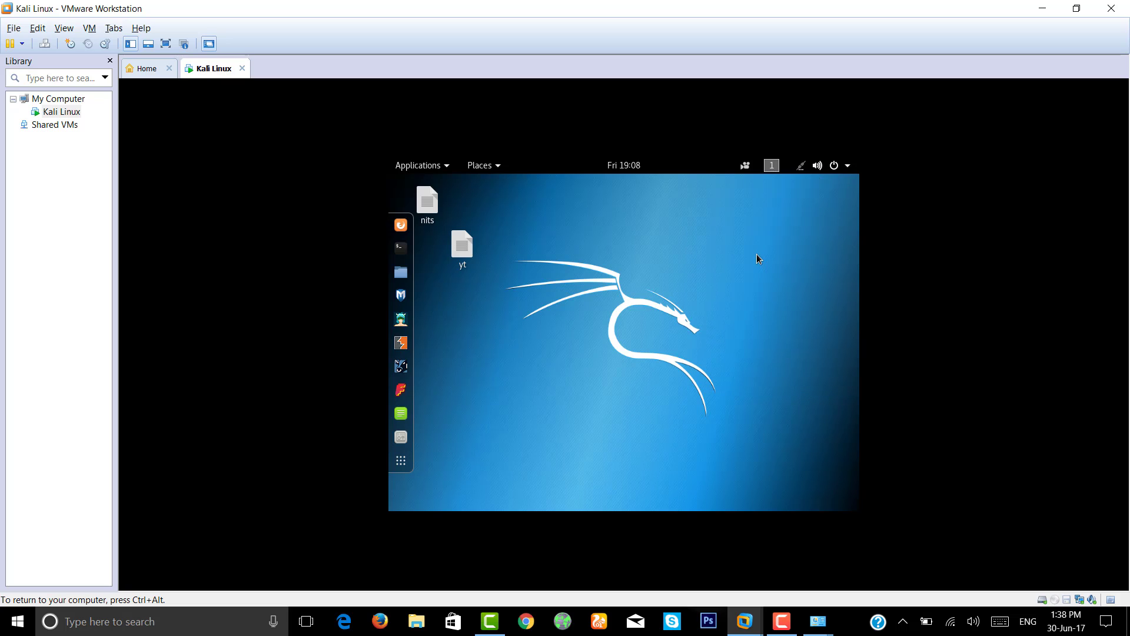
- Run ifconfig in a new Kali terminal and highlight the eth0 IPv4 address
{"action": "right_click", "coordinate": [690, 259]}
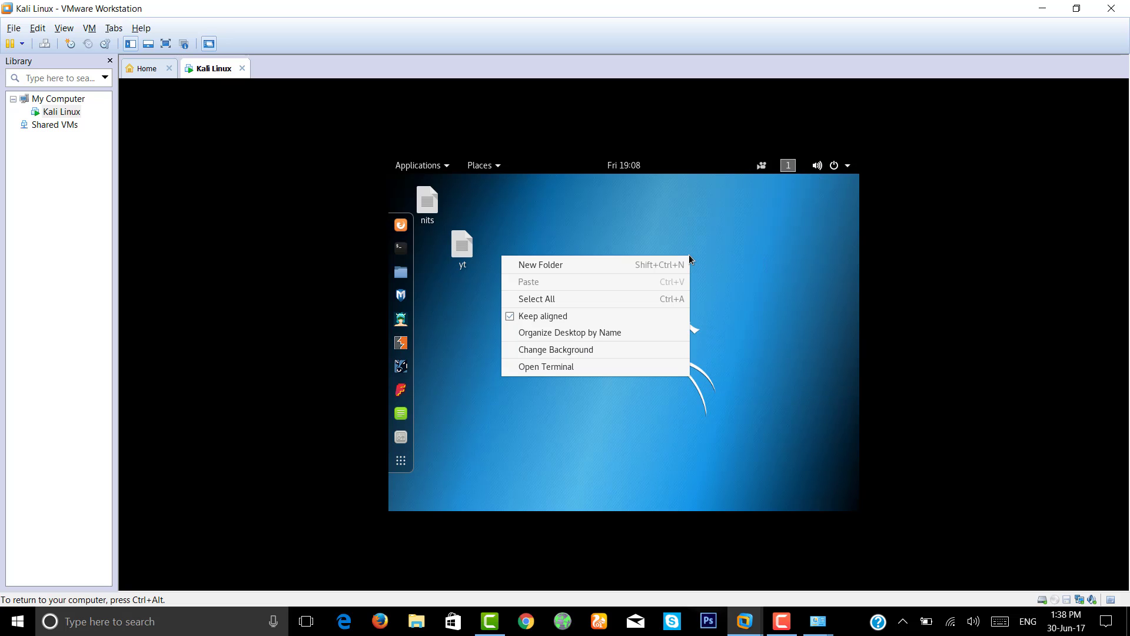
{"action": "left_click", "coordinate": [594, 371]}
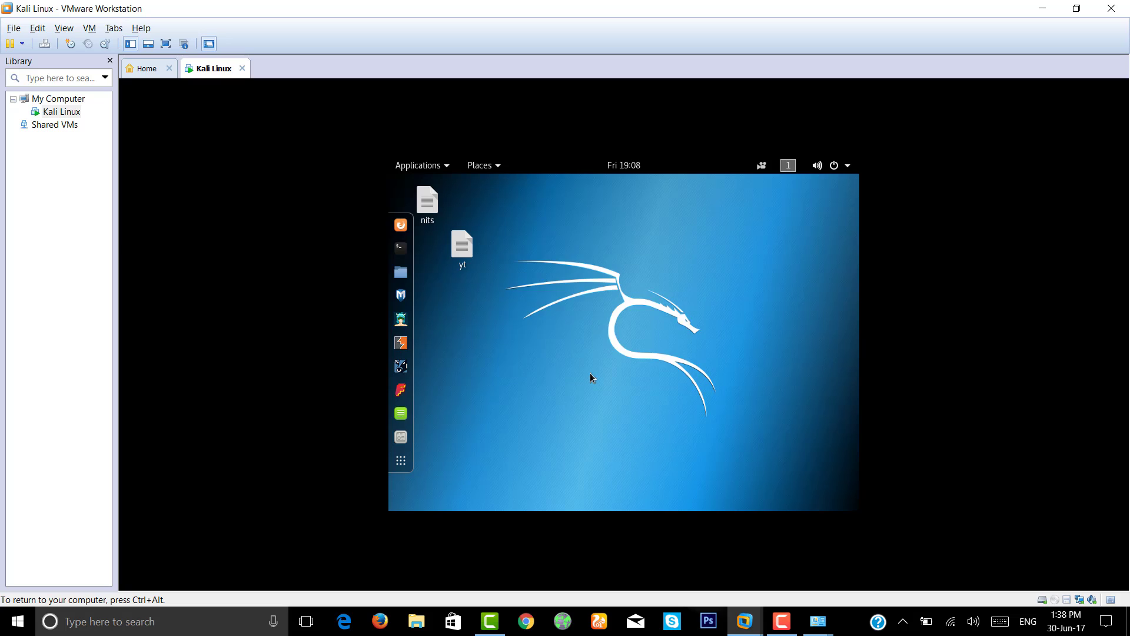
{"action": "type", "text": "ifocn"}
{"action": "key", "text": "BackSpace"}
{"action": "key", "text": "BackSpace"}
{"action": "key", "text": "BackSpace"}
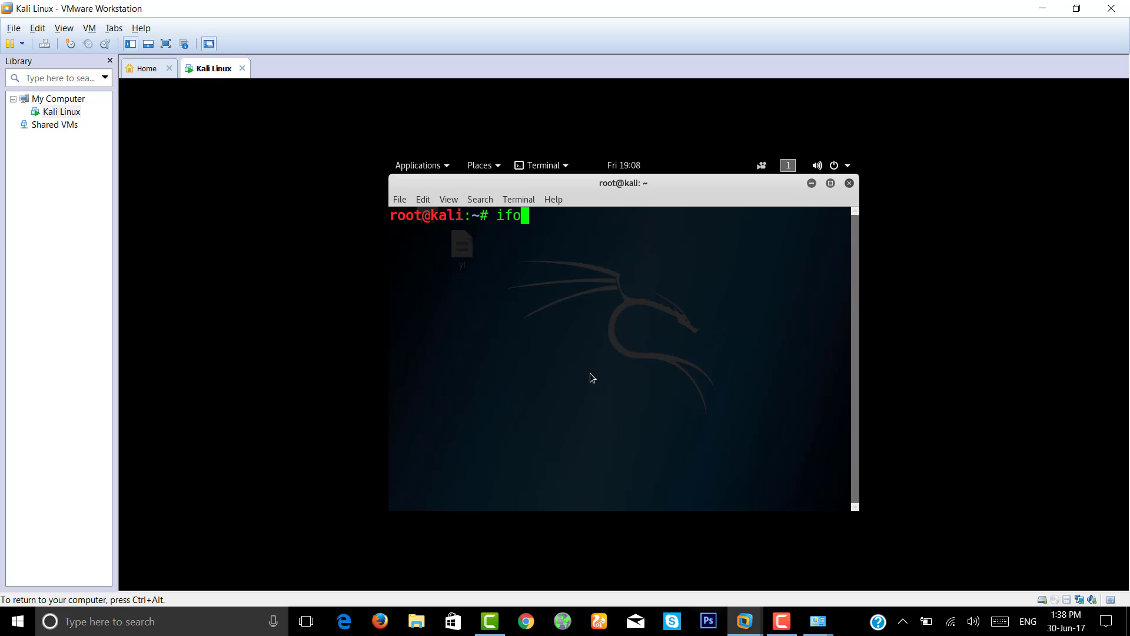
{"action": "type", "text": "config"}
{"action": "key", "text": "Return"}
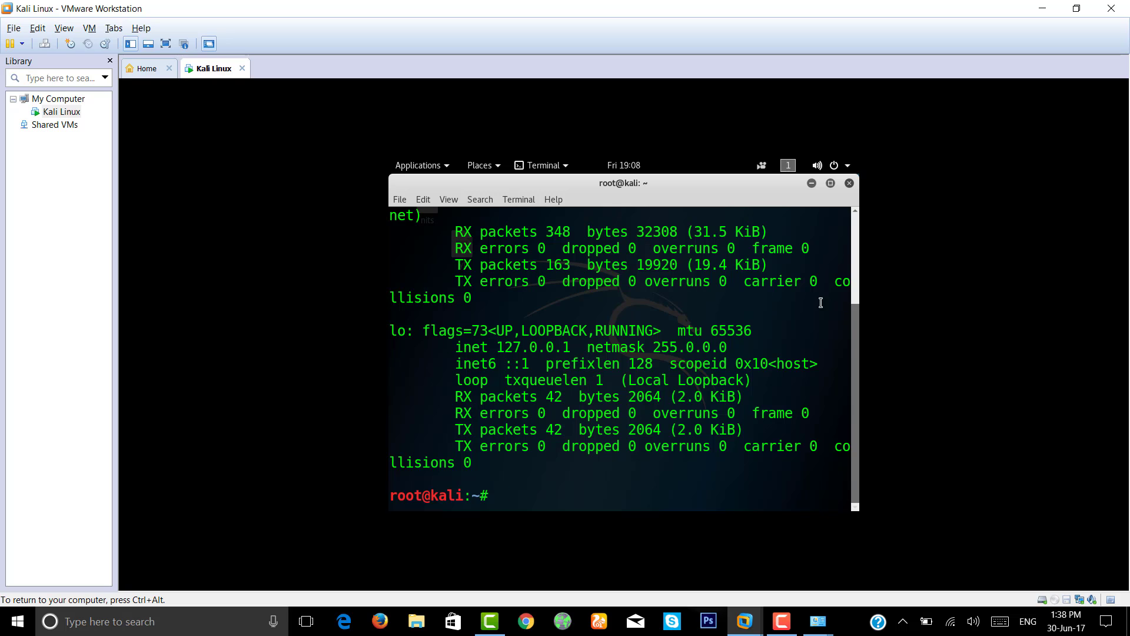
{"action": "scroll", "coordinate": [751, 318], "scroll_direction": "up", "scroll_amount": 3}
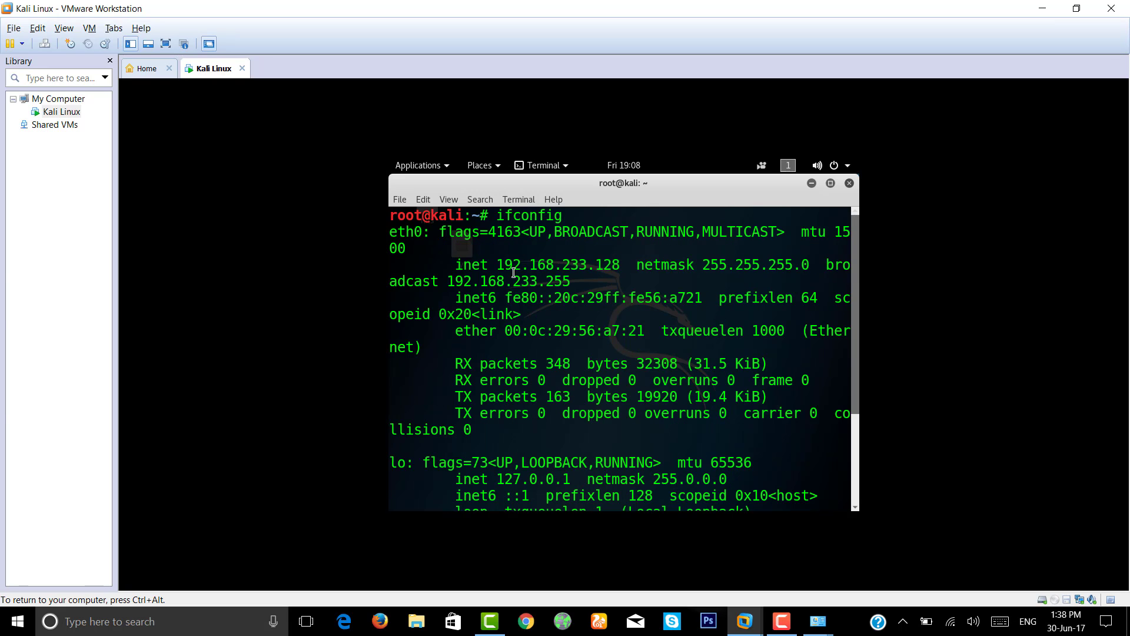
{"action": "left_click_drag", "start_coordinate": [497, 265], "coordinate": [618, 269]}
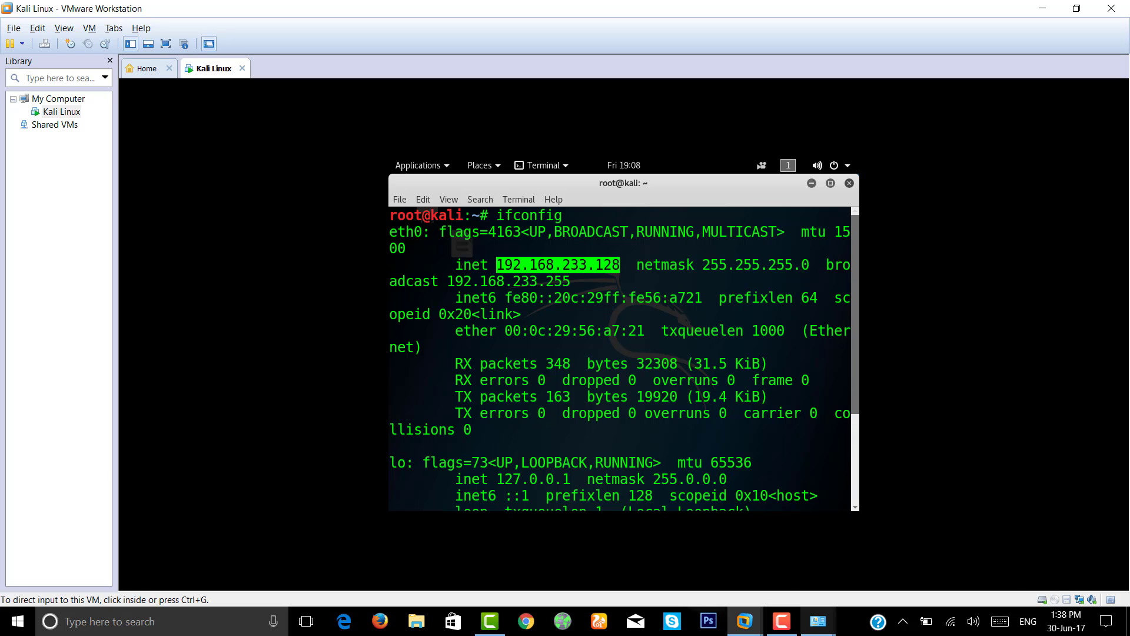
- Check the IPv4 address in Ethernet 2's connection details in the host's Network Connections, and return to VMware Workstation
{"action": "mouse_move", "coordinate": [818, 622]}
{"action": "left_click", "coordinate": [874, 553]}
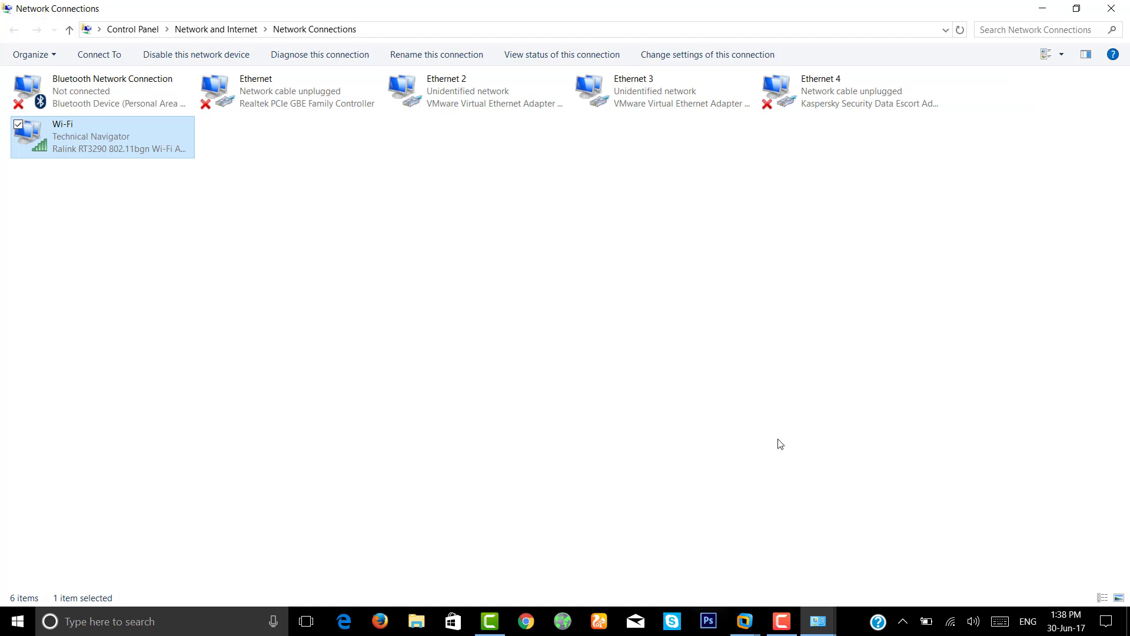
{"action": "right_click", "coordinate": [526, 101]}
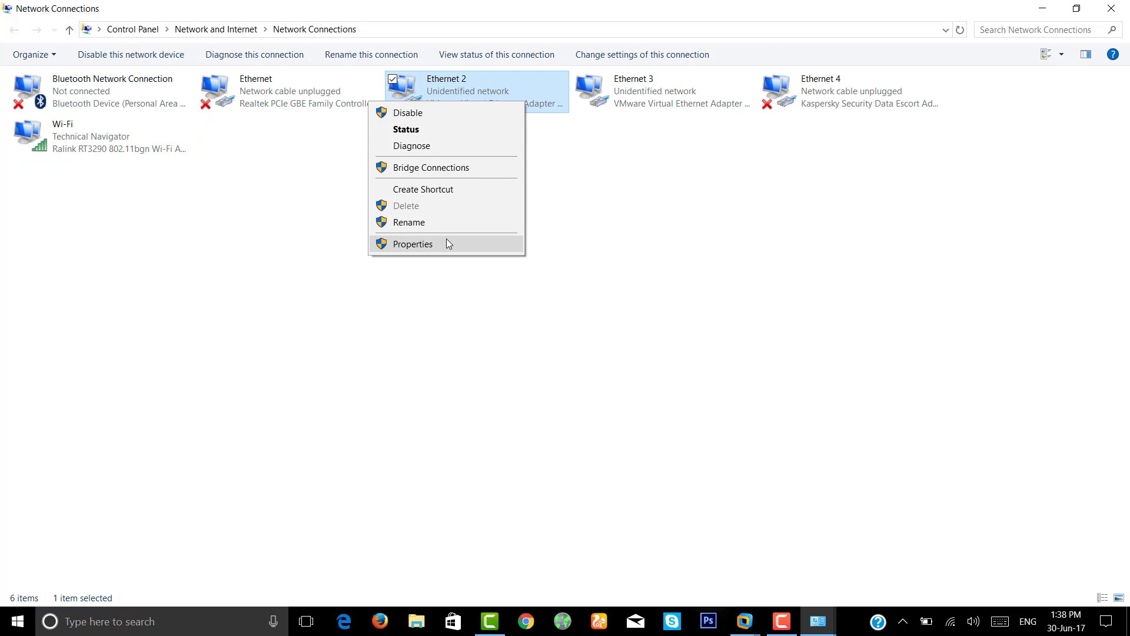
{"action": "left_click", "coordinate": [409, 129]}
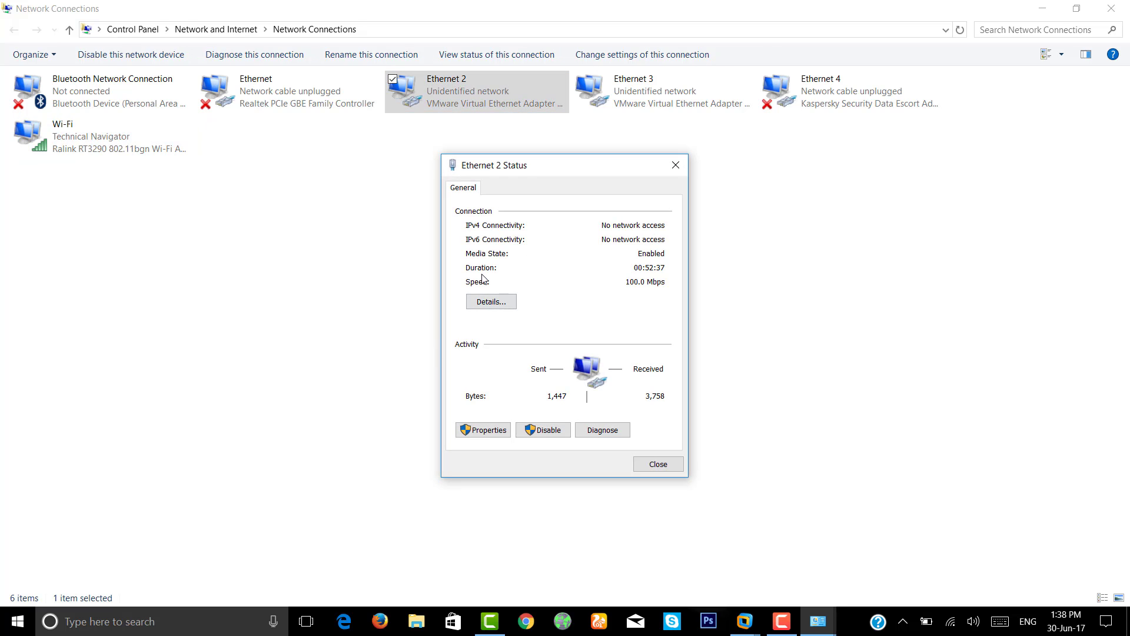
{"action": "left_click", "coordinate": [490, 305]}
{"action": "left_click", "coordinate": [594, 290]}
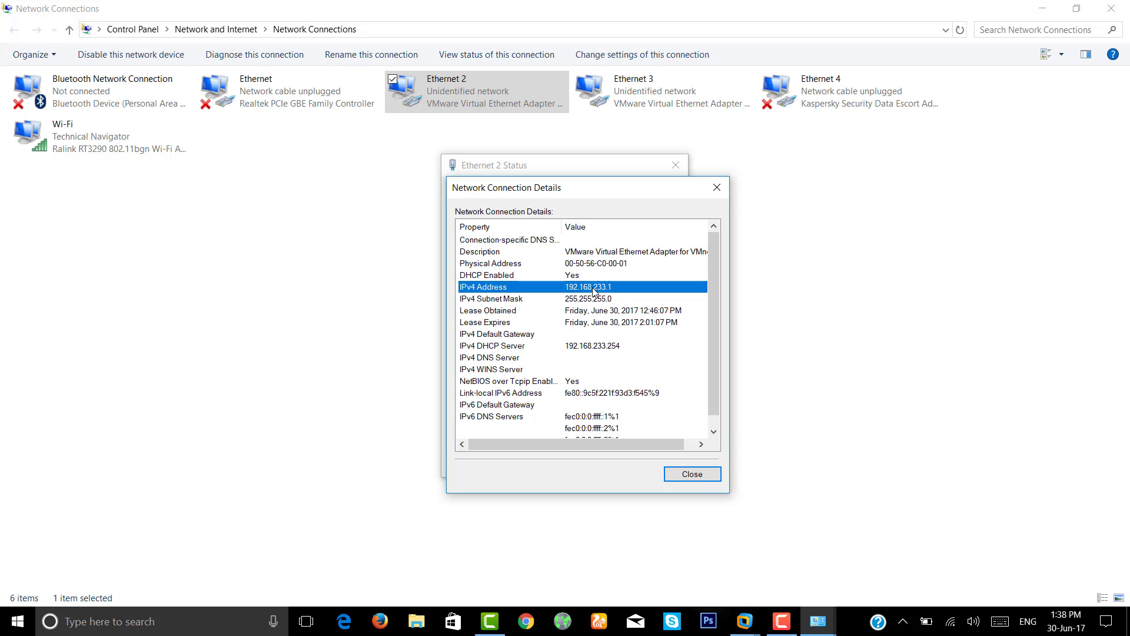
{"action": "left_click", "coordinate": [700, 477]}
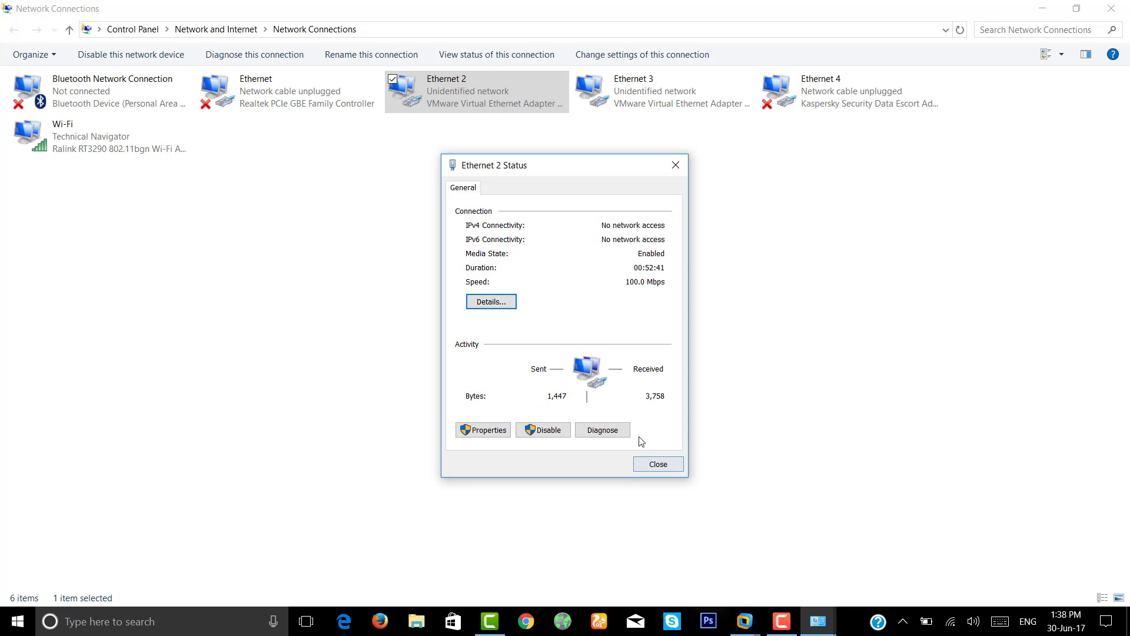
{"action": "left_click", "coordinate": [659, 464]}
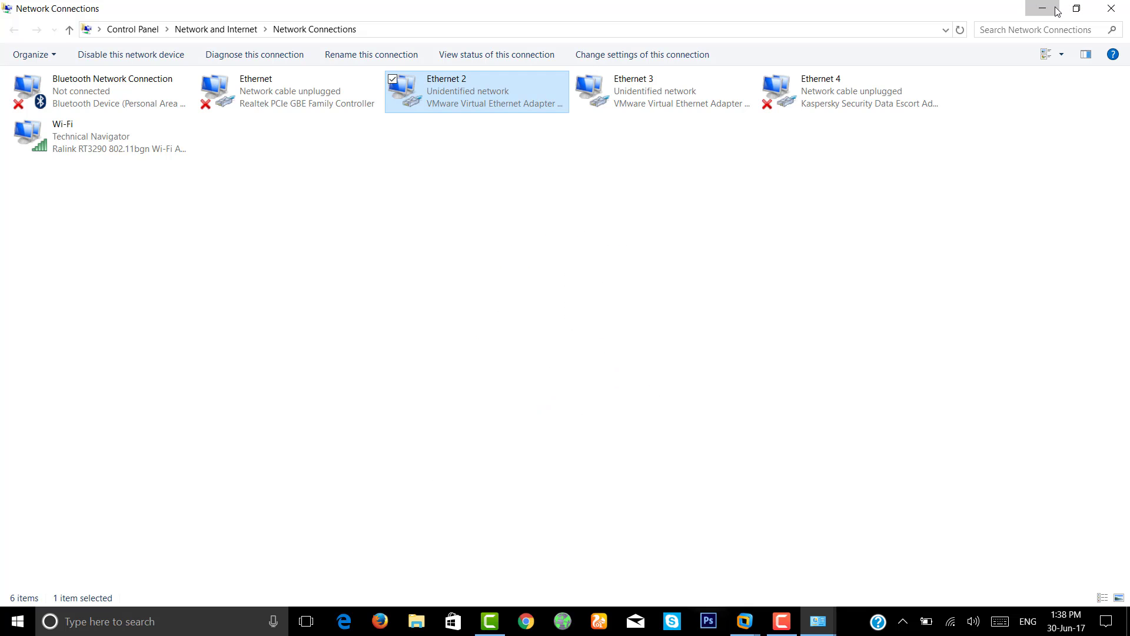
{"action": "left_click", "coordinate": [1043, 8]}
- Highlight the end of the eth0 address in the Kali terminal, clear the highlight and return to the prompt
{"action": "left_click", "coordinate": [613, 283]}
{"action": "left_click_drag", "start_coordinate": [628, 267], "coordinate": [605, 270]}
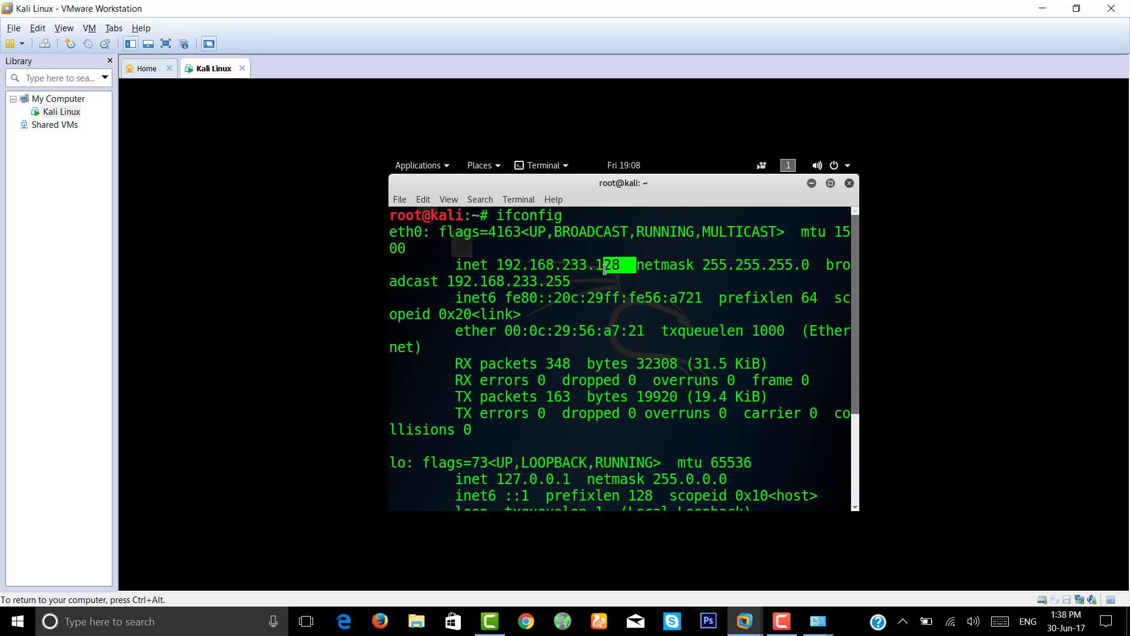
{"action": "left_click", "coordinate": [590, 408]}
{"action": "scroll", "coordinate": [590, 408], "scroll_direction": "down", "scroll_amount": 3}
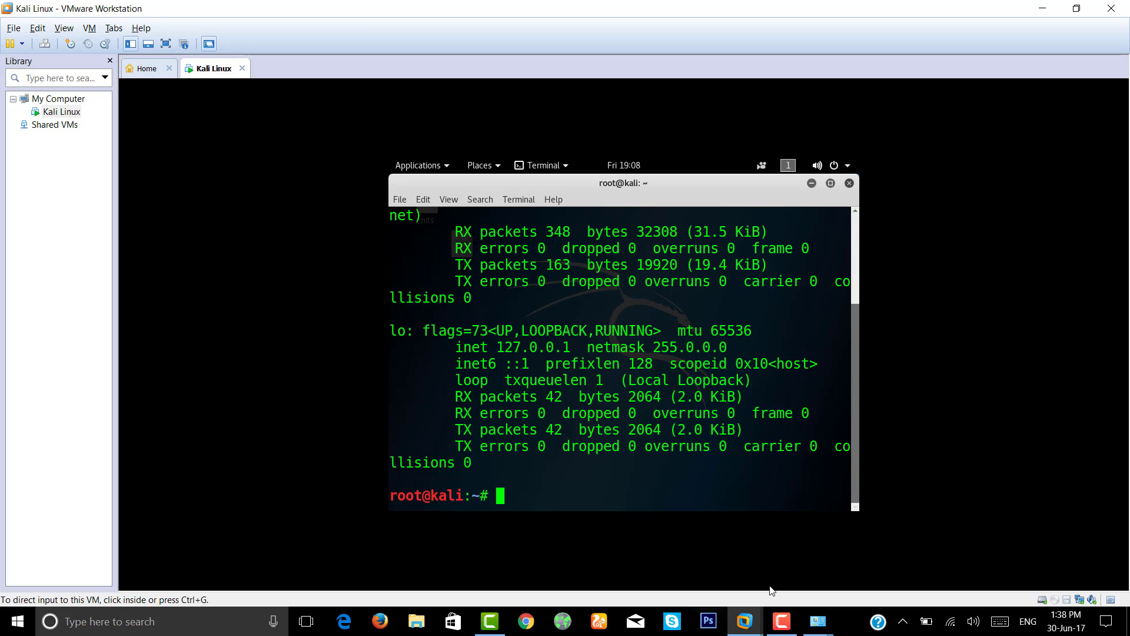
- Check the IPv4 address in the Wi-Fi connection details in the host's Network Connections, close them and return to VMware Workstation
{"action": "mouse_move", "coordinate": [819, 621]}
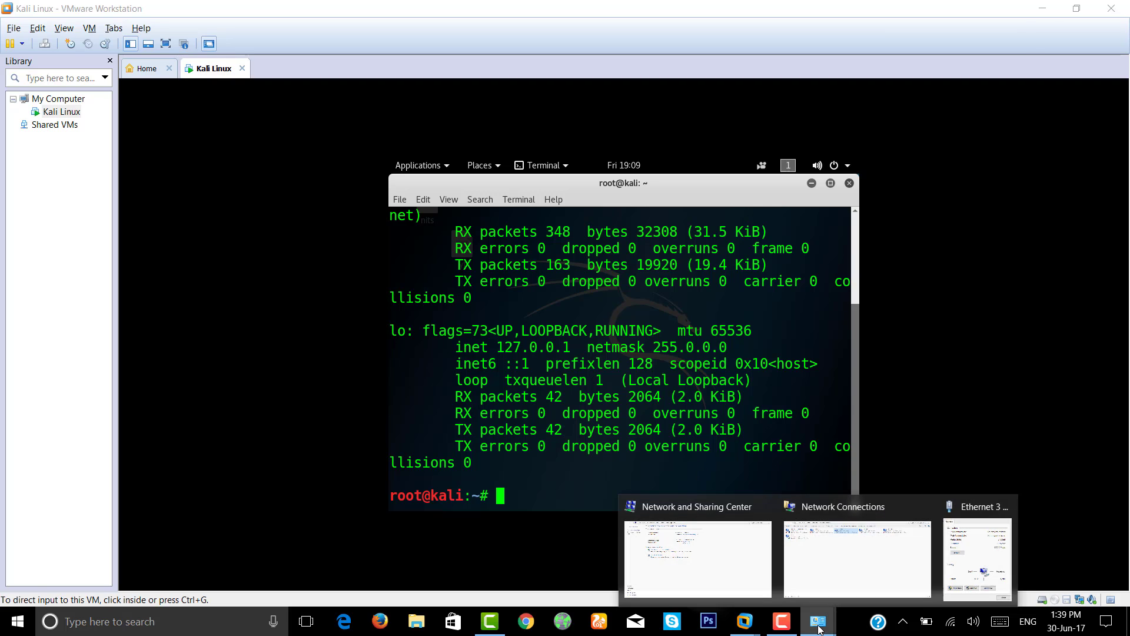
{"action": "left_click", "coordinate": [869, 580]}
{"action": "right_click", "coordinate": [93, 152]}
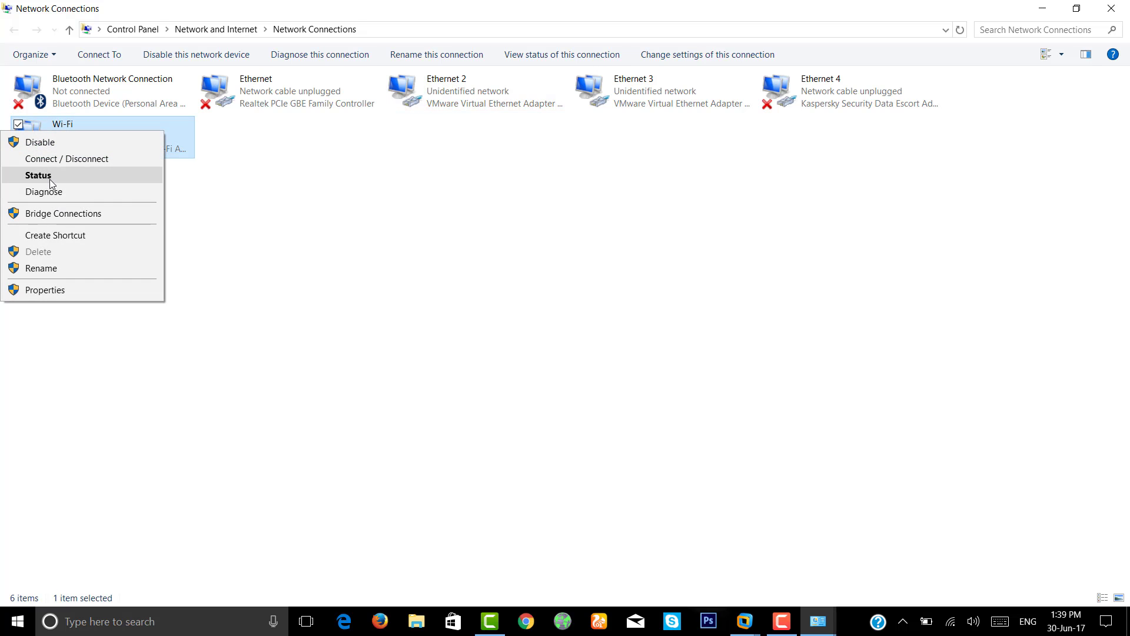
{"action": "left_click", "coordinate": [53, 175]}
{"action": "left_click", "coordinate": [493, 328]}
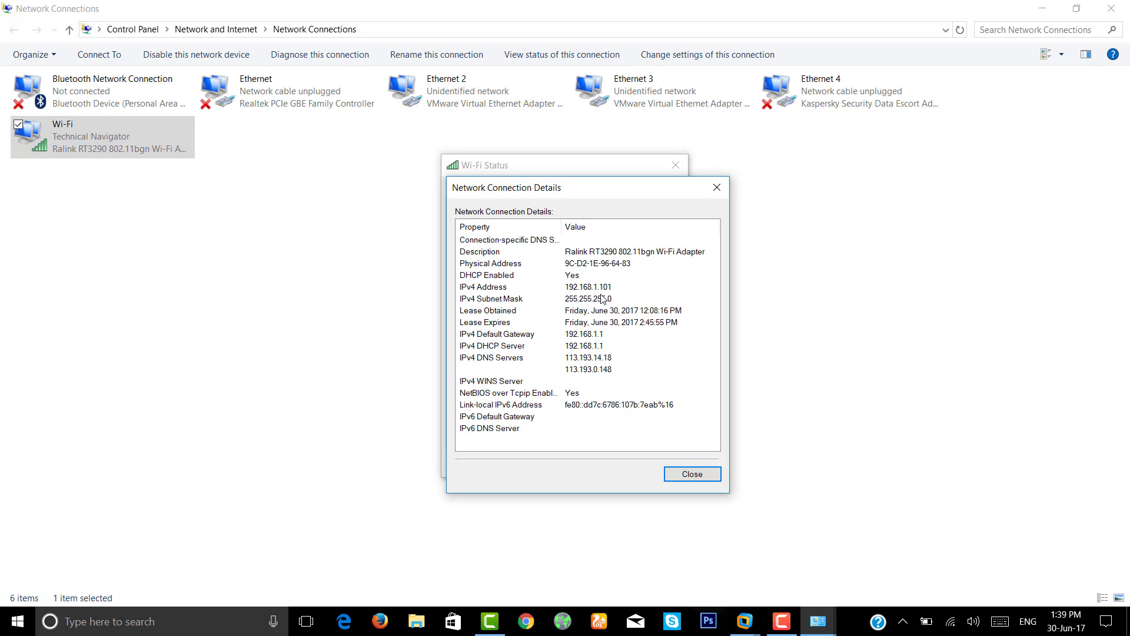
{"action": "left_click", "coordinate": [582, 290]}
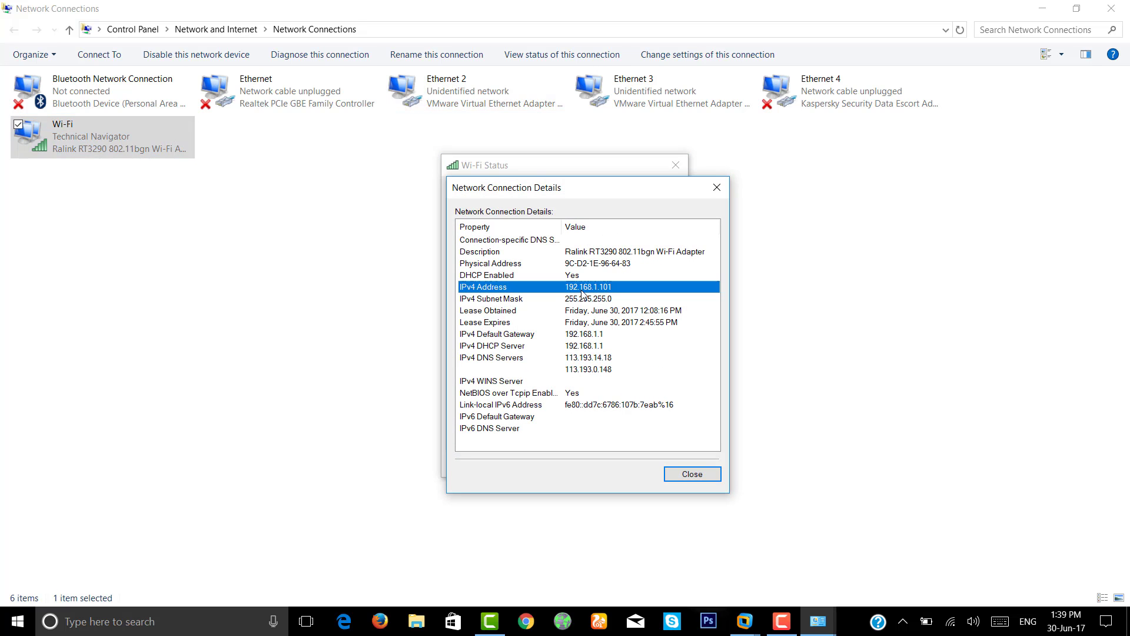
{"action": "left_click", "coordinate": [717, 187]}
{"action": "left_click", "coordinate": [676, 165]}
{"action": "left_click_drag", "start_coordinate": [995, 8], "coordinate": [1002, 27]}
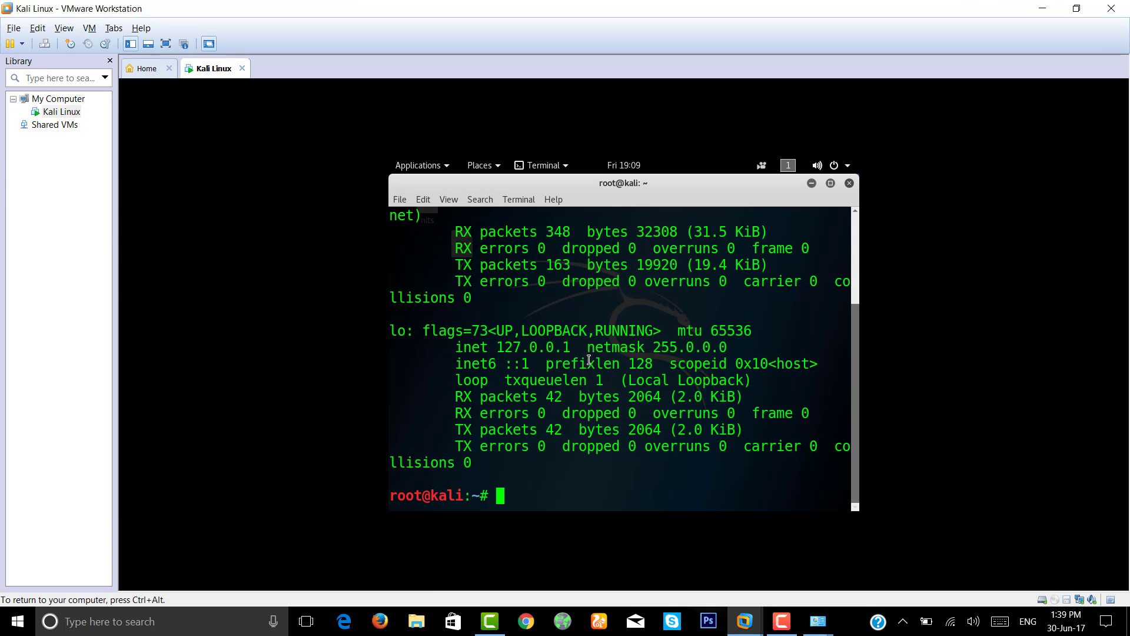
- Ping 192.168.1.101 from the Kali terminal and clear the terminal screen
{"action": "type", "text": "pi"}
{"action": "key", "text": "BackSpace"}
{"action": "key", "text": "BackSpace"}
{"action": "key", "text": "Up"}
{"action": "key", "text": "Up"}
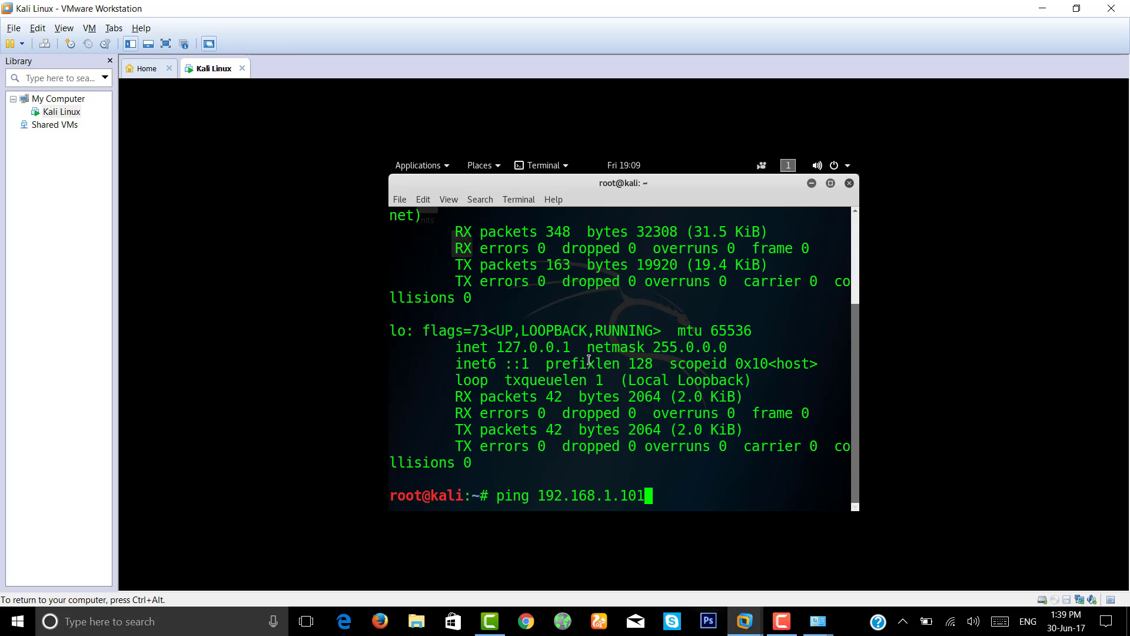
{"action": "key", "text": "Return"}
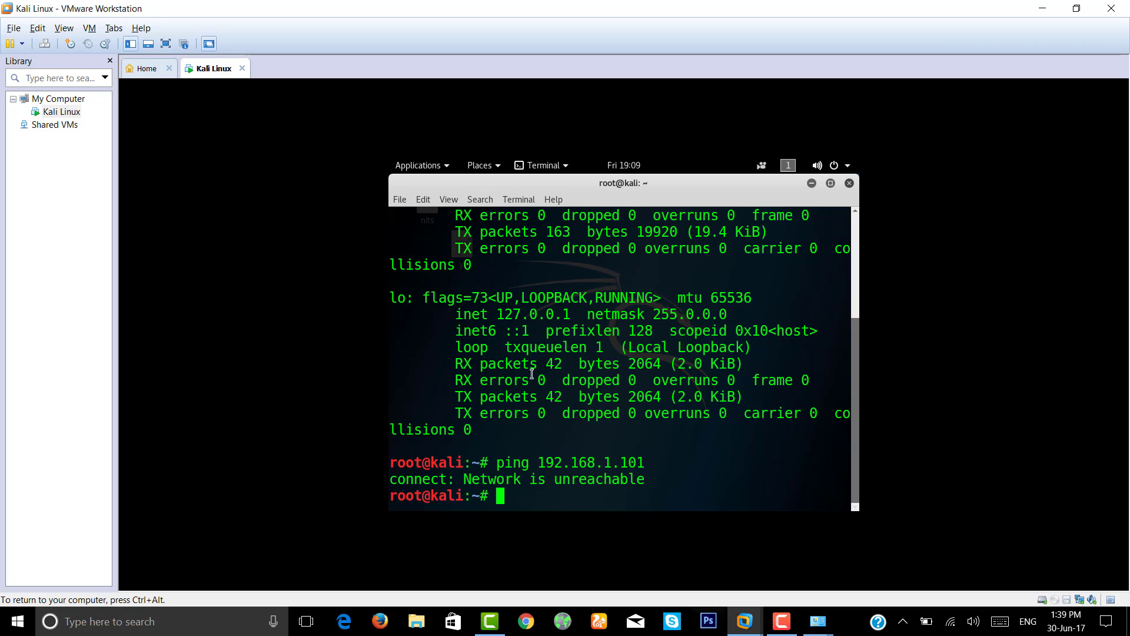
{"action": "type", "text": "clear"}
{"action": "key", "text": "Return"}
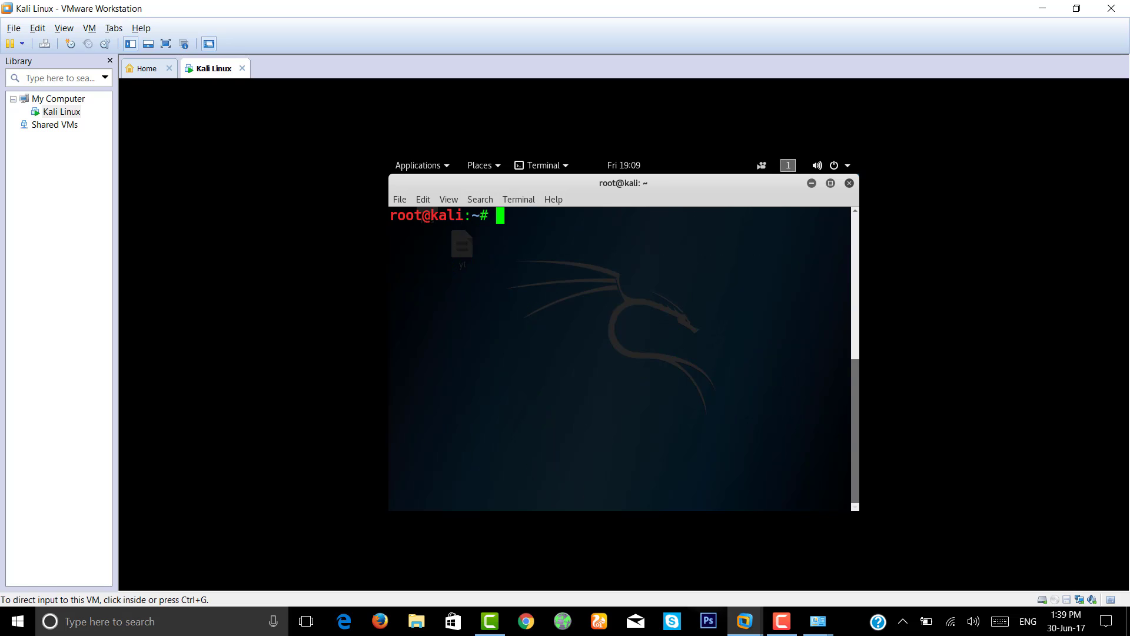
- Set the Kali VM's network adapter to Bridged in the virtual machine settings and apply the change
{"action": "left_click", "coordinate": [99, 33]}
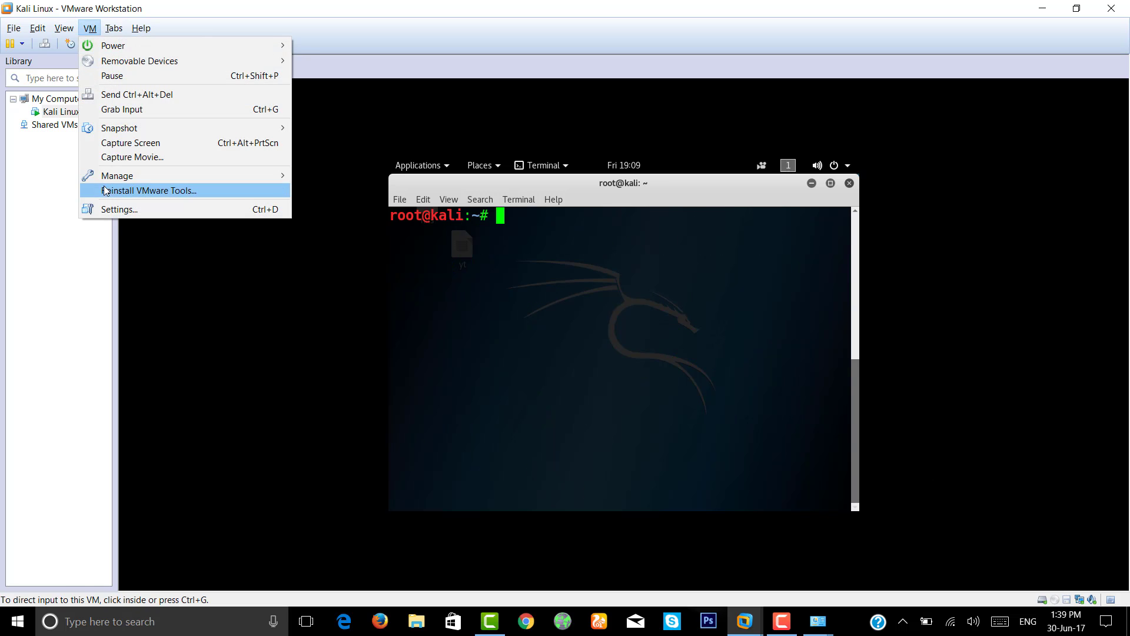
{"action": "left_click", "coordinate": [106, 207]}
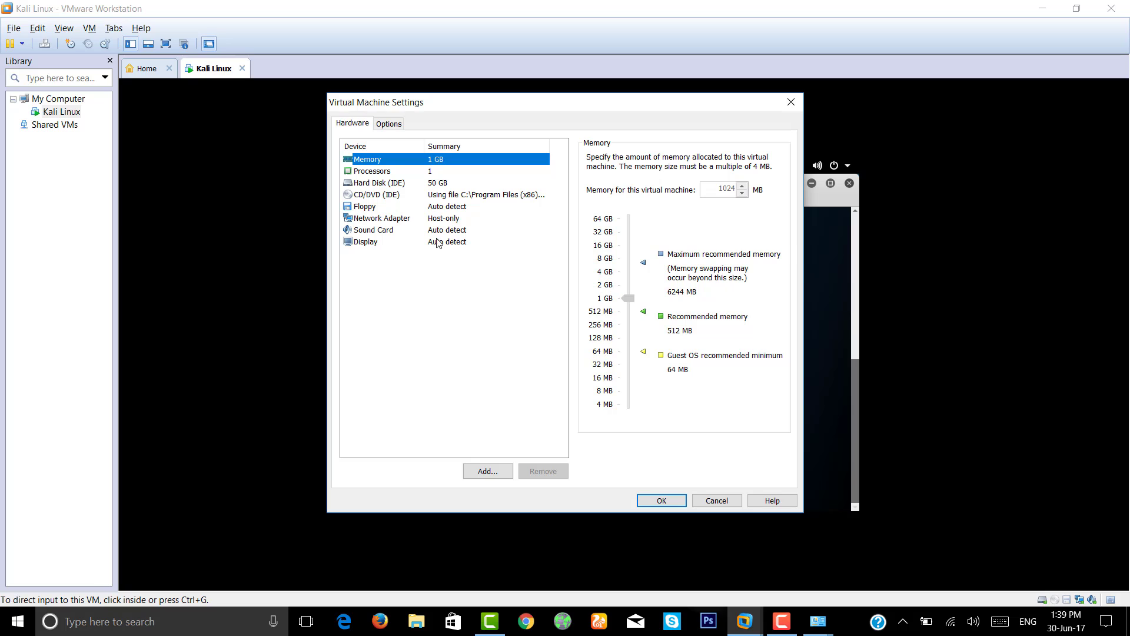
{"action": "left_click", "coordinate": [413, 221]}
{"action": "left_click", "coordinate": [600, 213]}
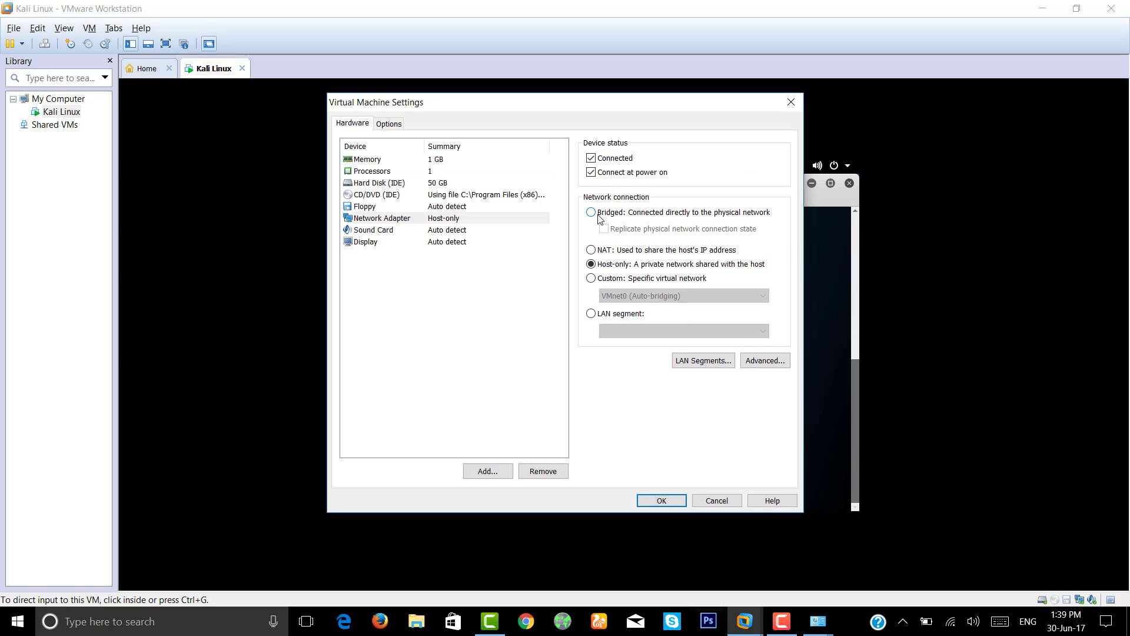
{"action": "left_click_drag", "start_coordinate": [626, 106], "coordinate": [447, 133]}
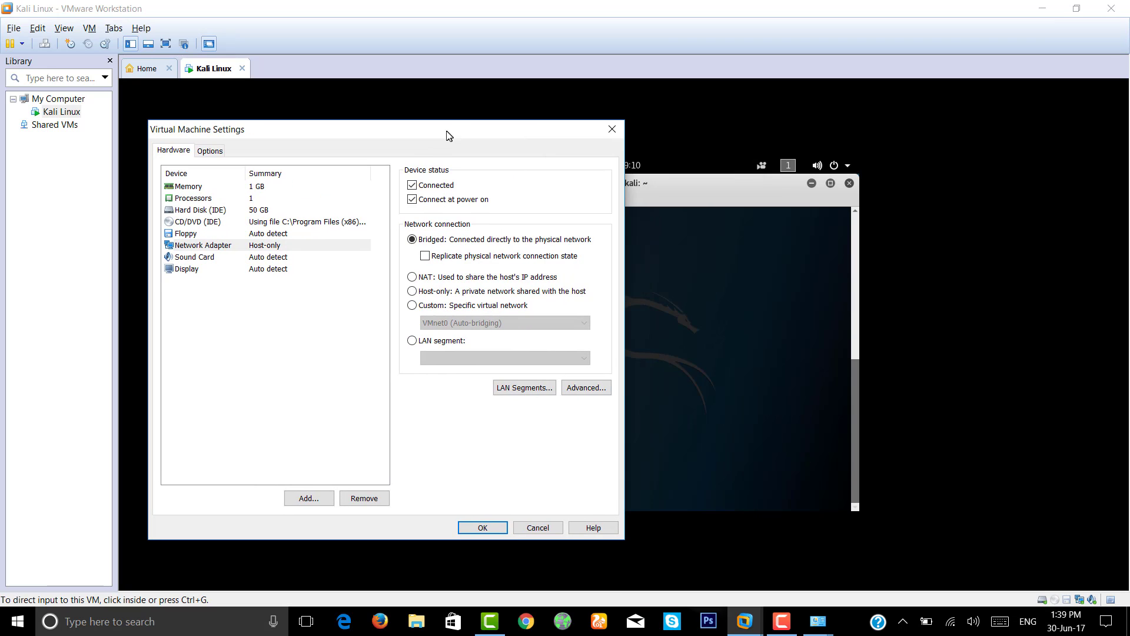
{"action": "left_click", "coordinate": [487, 528]}
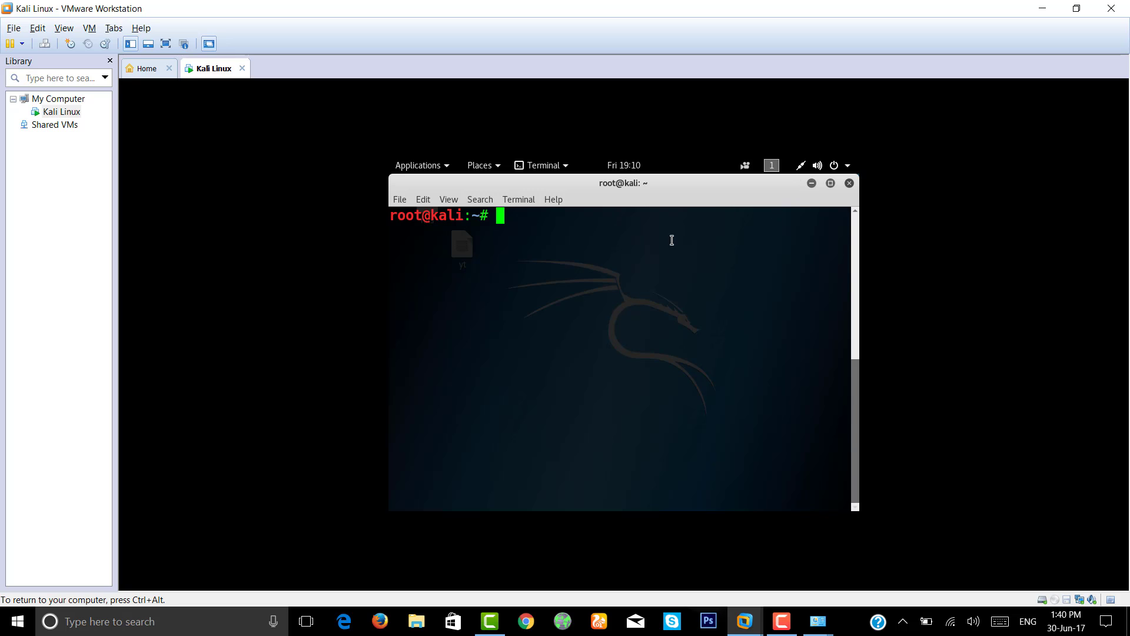
- Run ifconfig in the Kali terminal and highlight the eth0 IPv4 address
{"action": "type", "text": "ifconfig"}
{"action": "key", "text": "Return"}
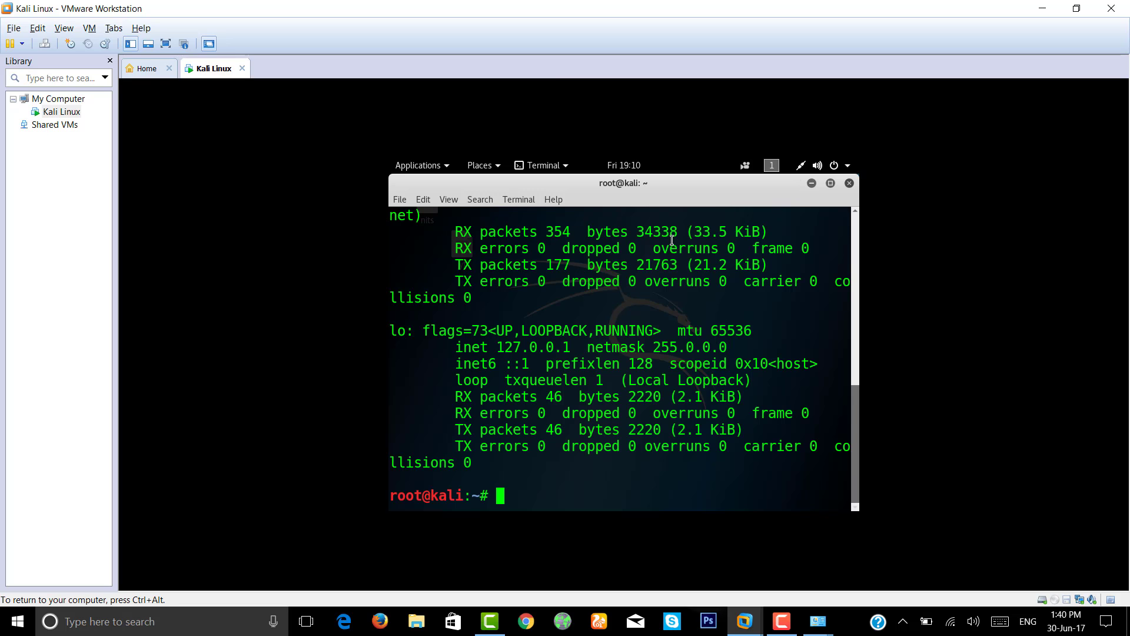
{"action": "scroll", "coordinate": [562, 300], "scroll_direction": "up", "scroll_amount": 5}
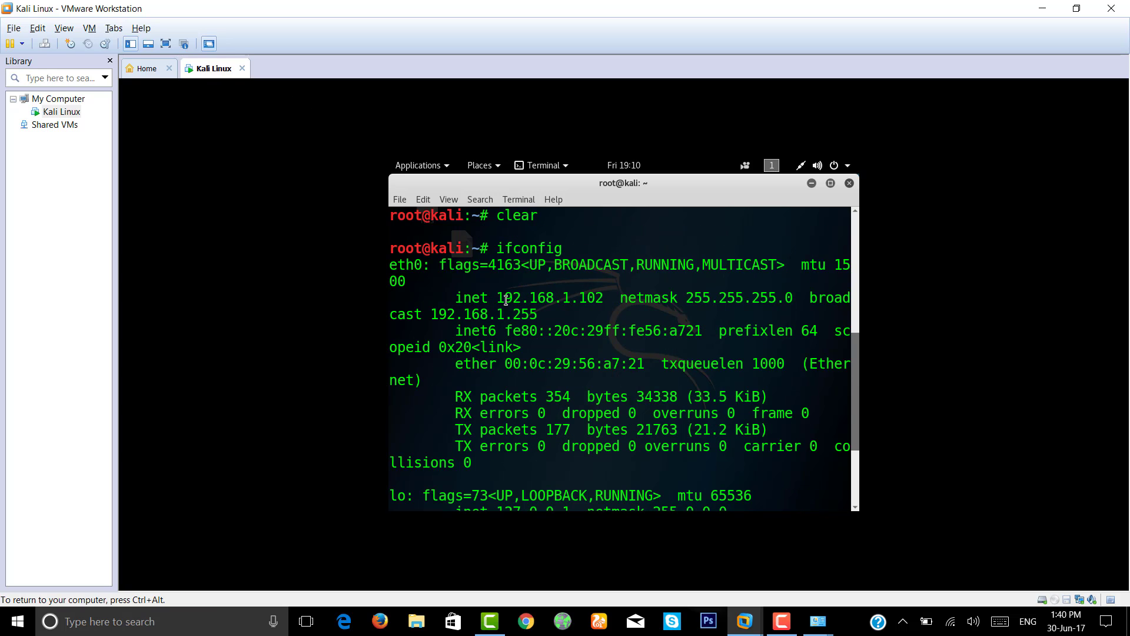
{"action": "left_click_drag", "start_coordinate": [500, 300], "coordinate": [603, 297]}
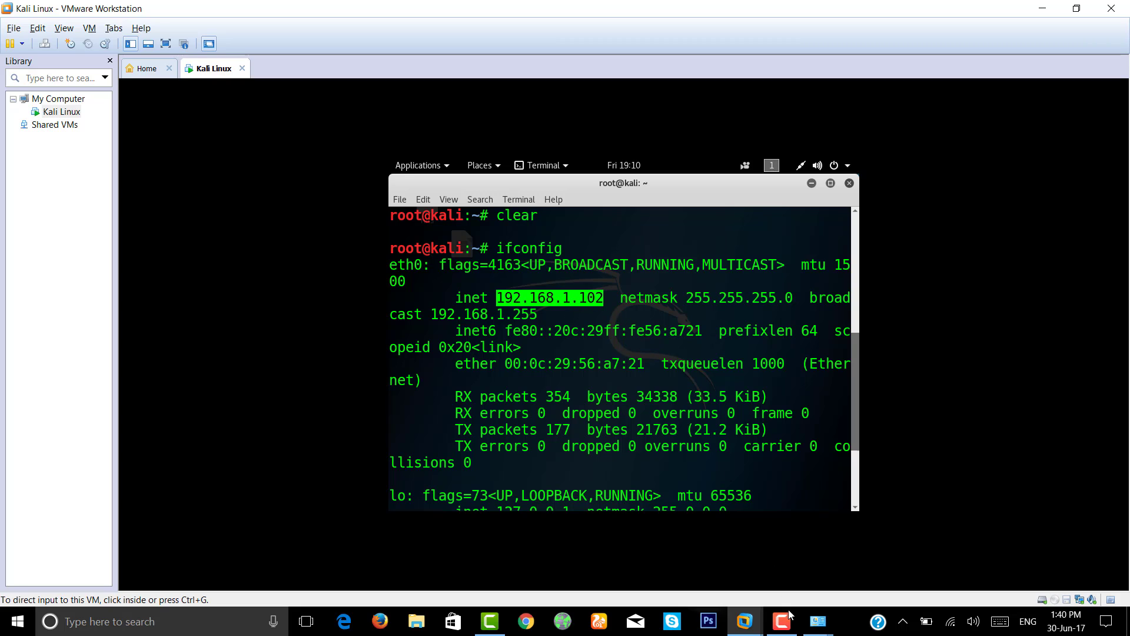
- Switch to the host's Network Connections and close the open connection details of Ethernet 3
{"action": "mouse_move", "coordinate": [807, 631]}
{"action": "left_click", "coordinate": [868, 574]}
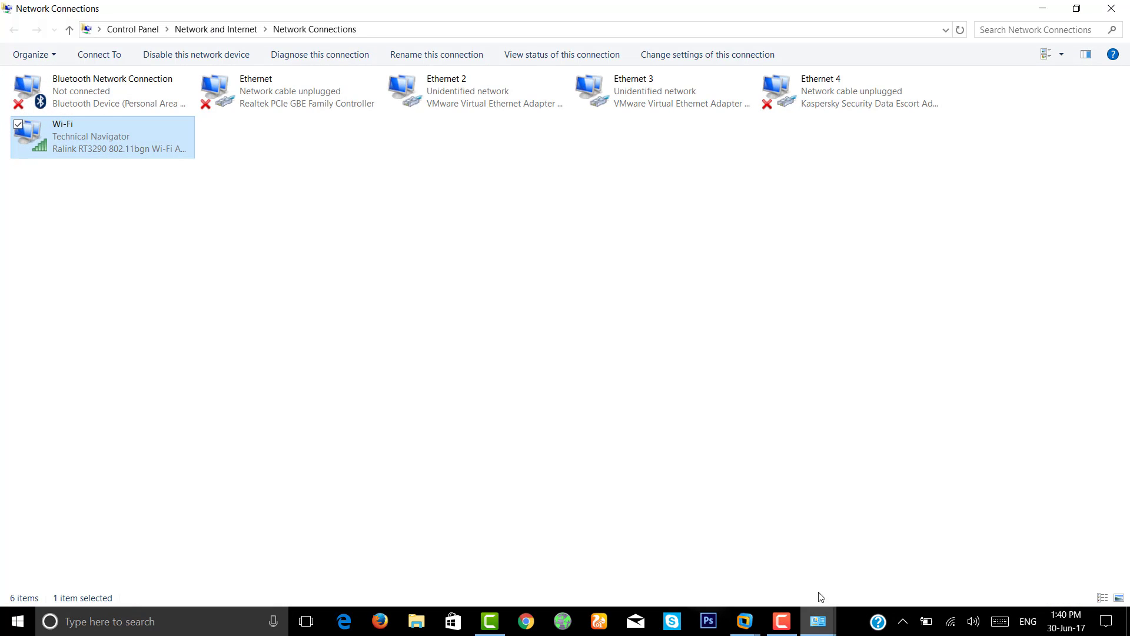
{"action": "left_click", "coordinate": [978, 553]}
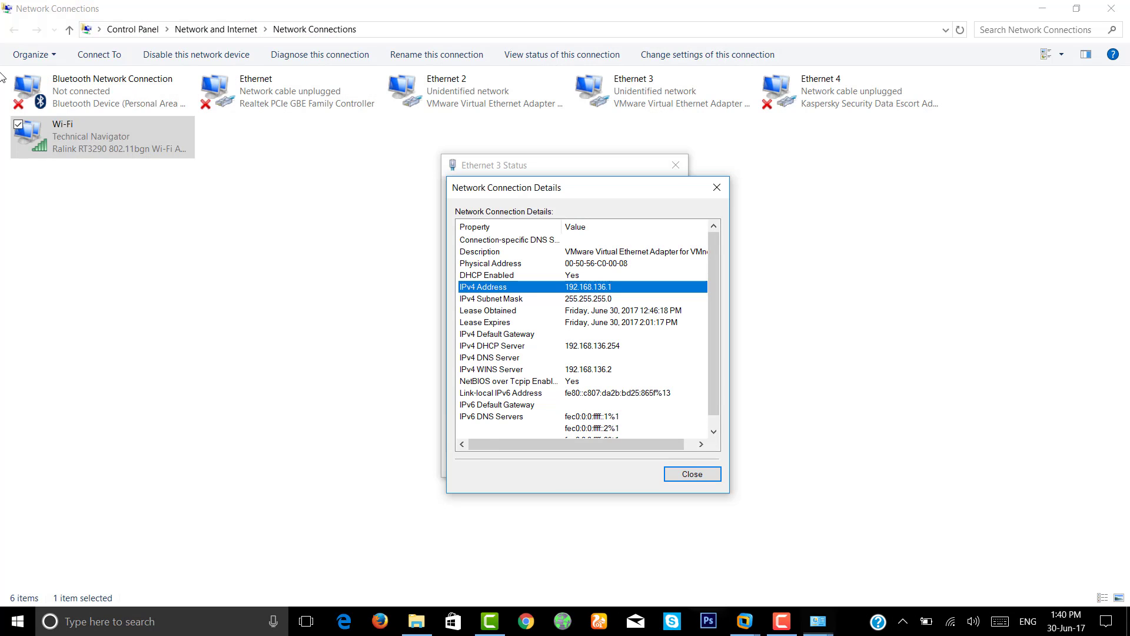
{"action": "left_click", "coordinate": [692, 474]}
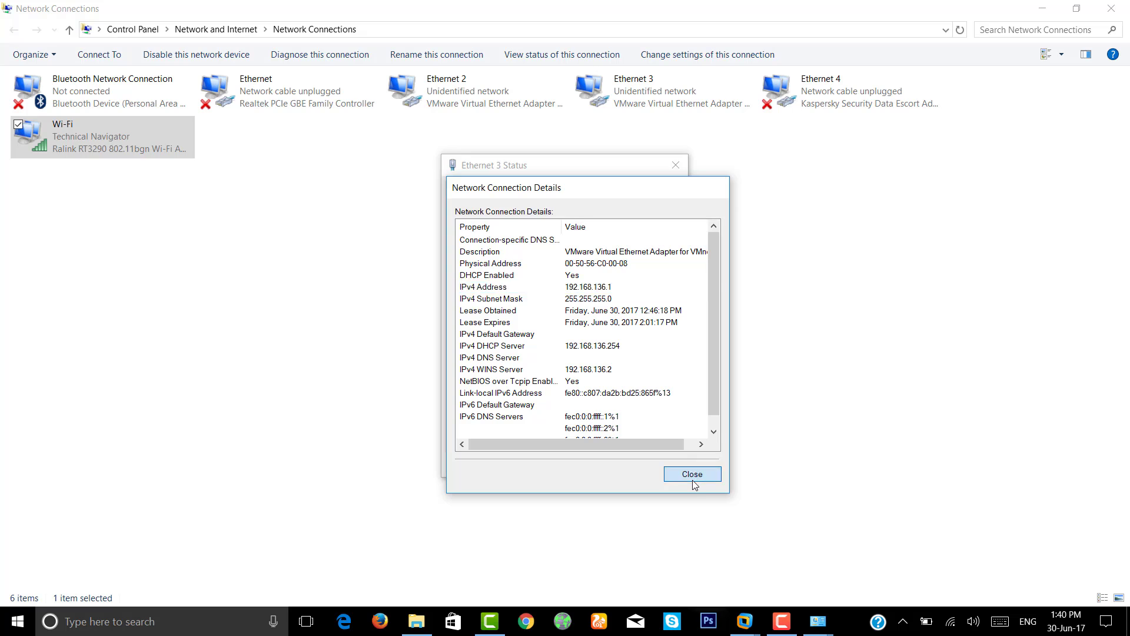
- Examine the IPv4 address in the host's Wi-Fi connection details, close the details and go back to VMware Workstation
{"action": "right_click", "coordinate": [98, 137]}
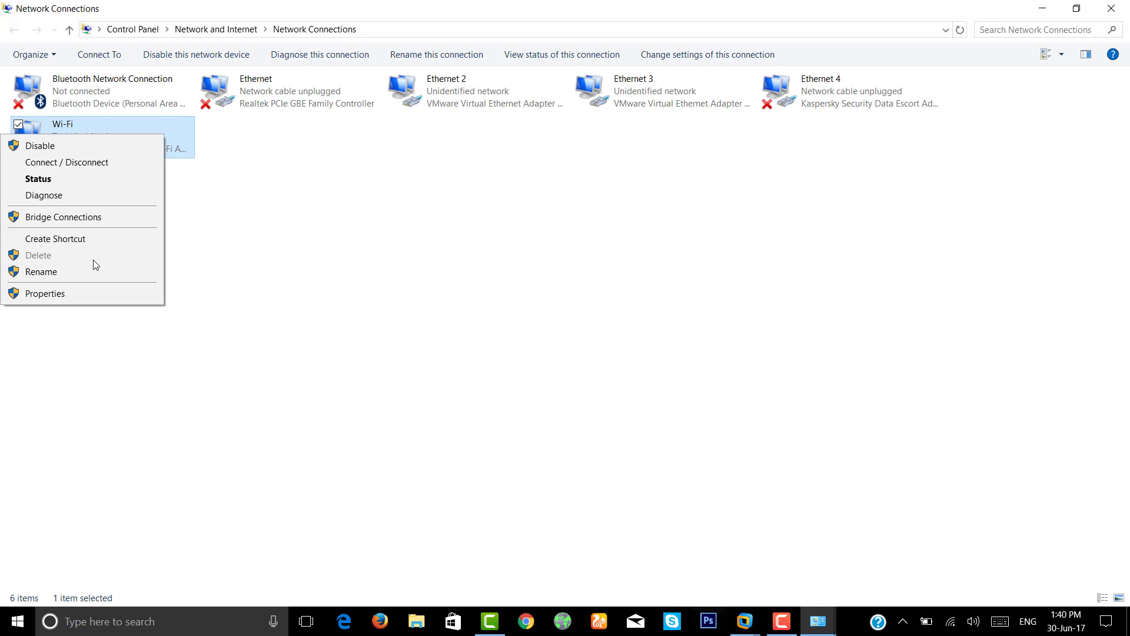
{"action": "left_click", "coordinate": [97, 179]}
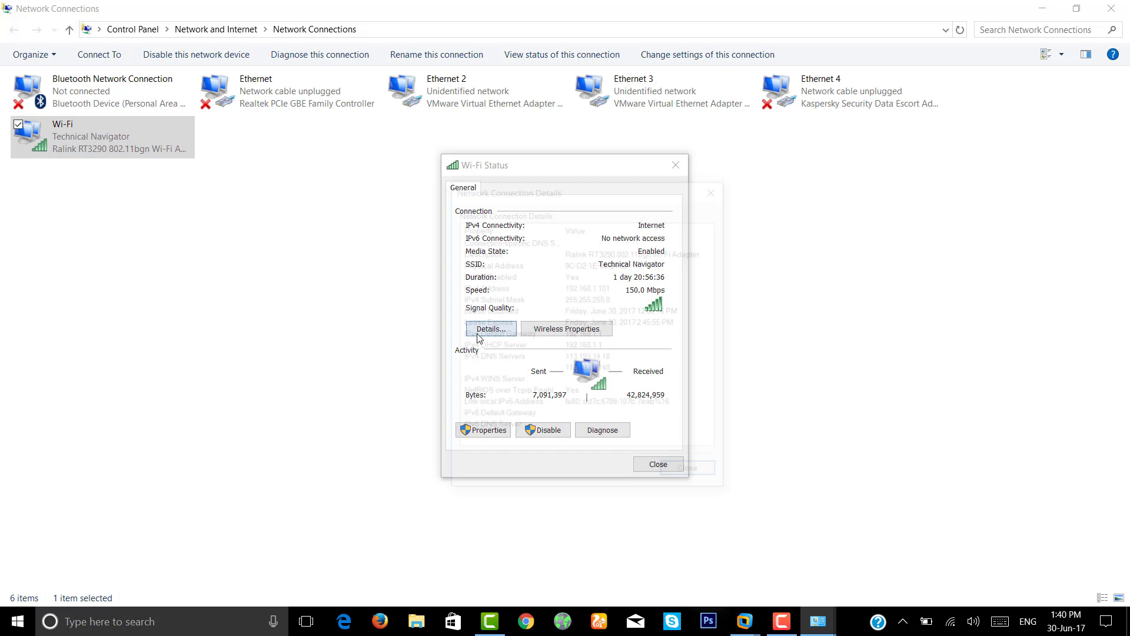
{"action": "left_click", "coordinate": [480, 328]}
{"action": "left_click", "coordinate": [594, 288]}
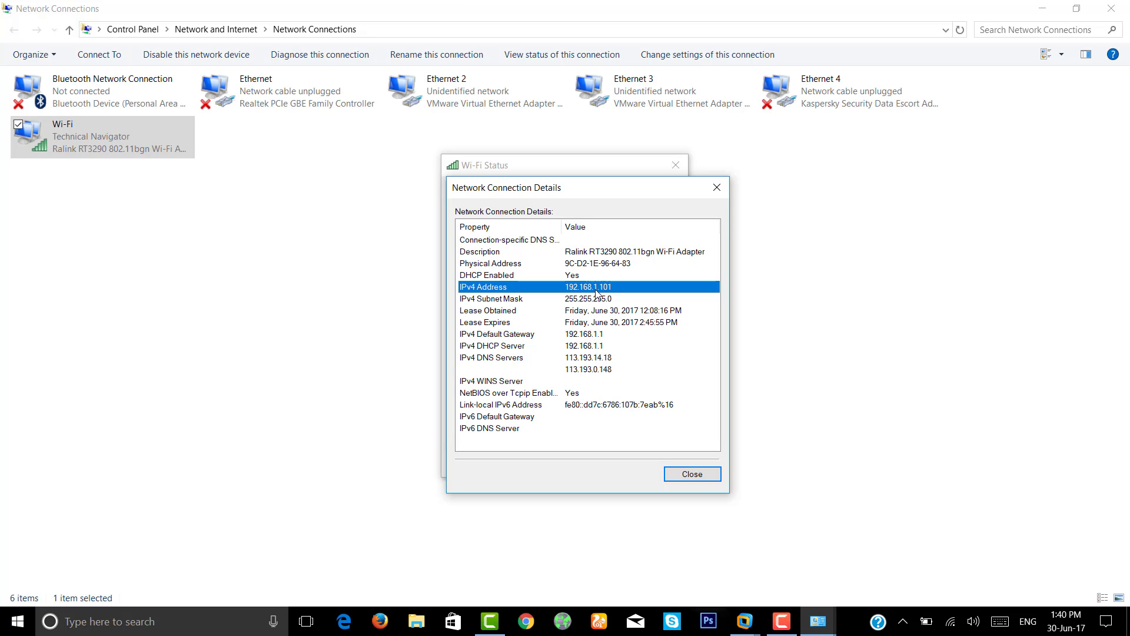
{"action": "left_click", "coordinate": [716, 187]}
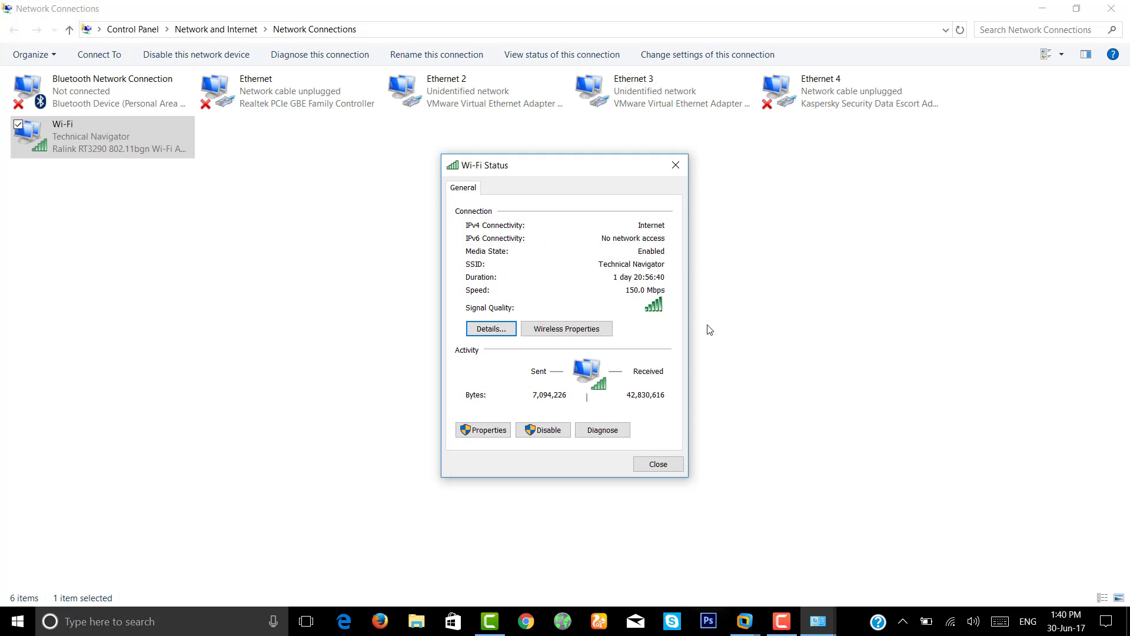
{"action": "mouse_move", "coordinate": [744, 621]}
{"action": "left_click", "coordinate": [806, 549]}
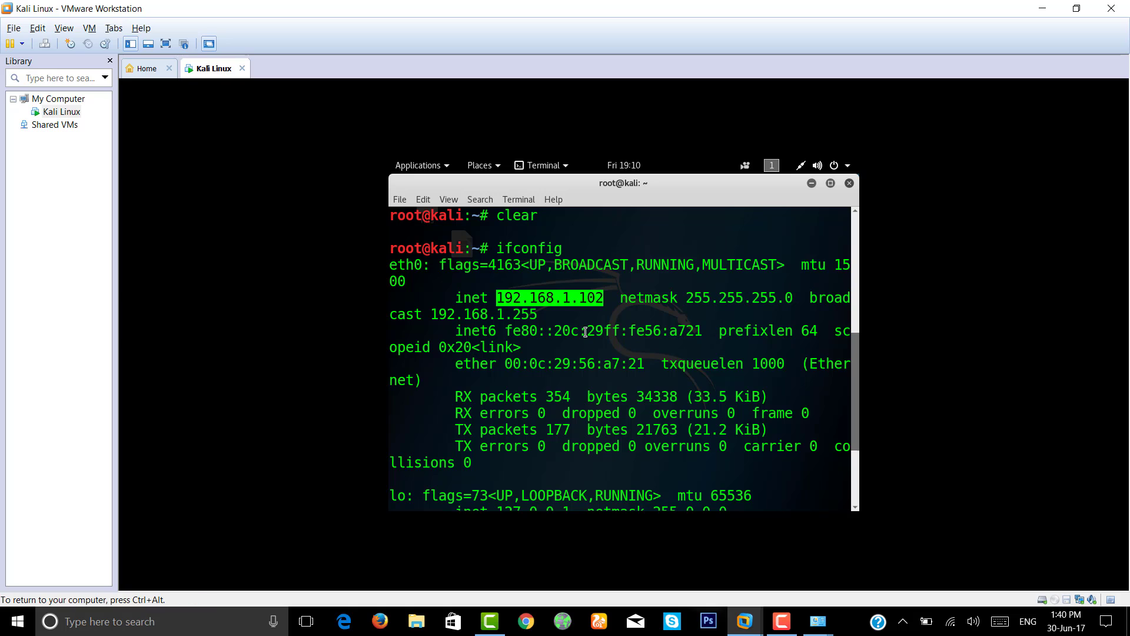
- Ping 192.168.1.101 from the Kali terminal and stop the ping after a few replies
{"action": "scroll", "coordinate": [599, 433], "scroll_direction": "down", "scroll_amount": 4}
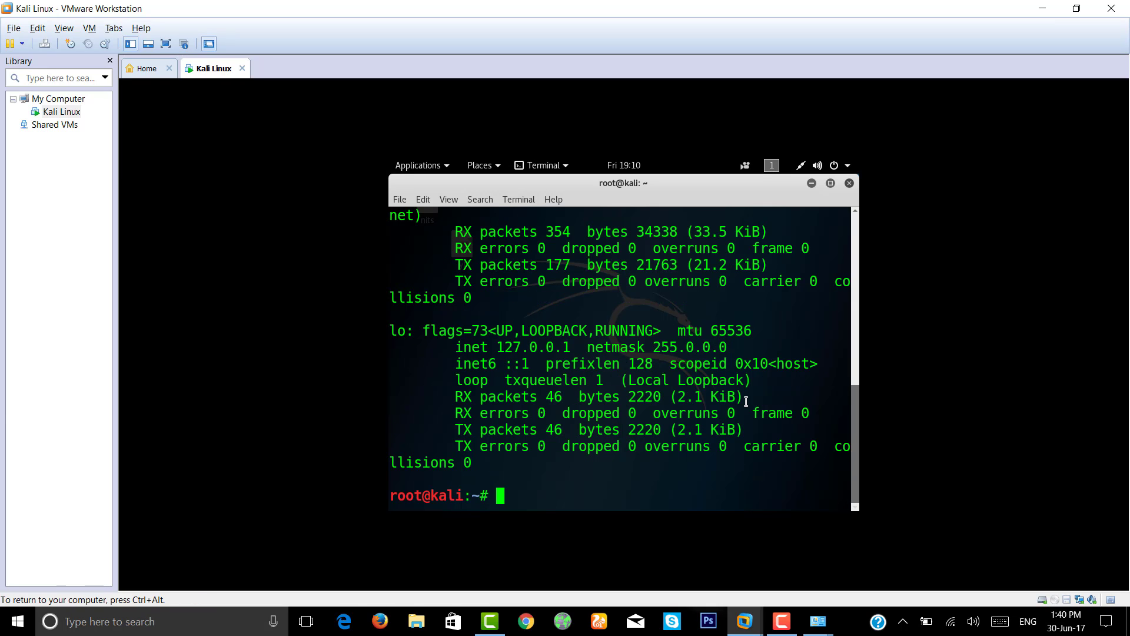
{"action": "key", "text": "Up"}
{"action": "key", "text": "Up"}
{"action": "key", "text": "Up"}
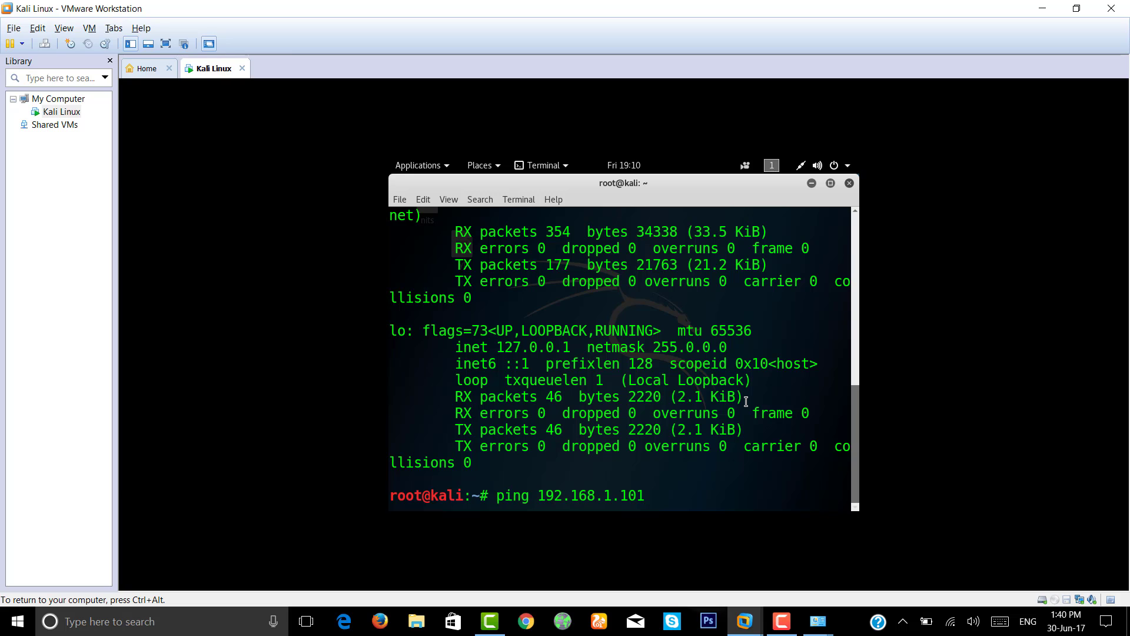
{"action": "key", "text": "Return"}
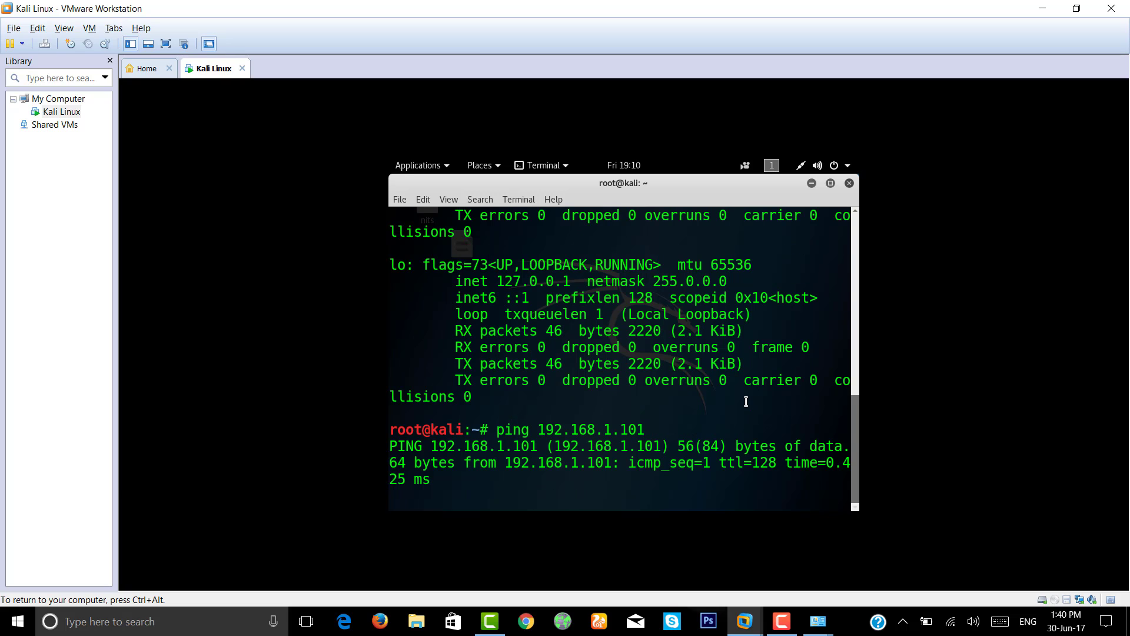
{"action": "key", "text": "ctrl+c"}
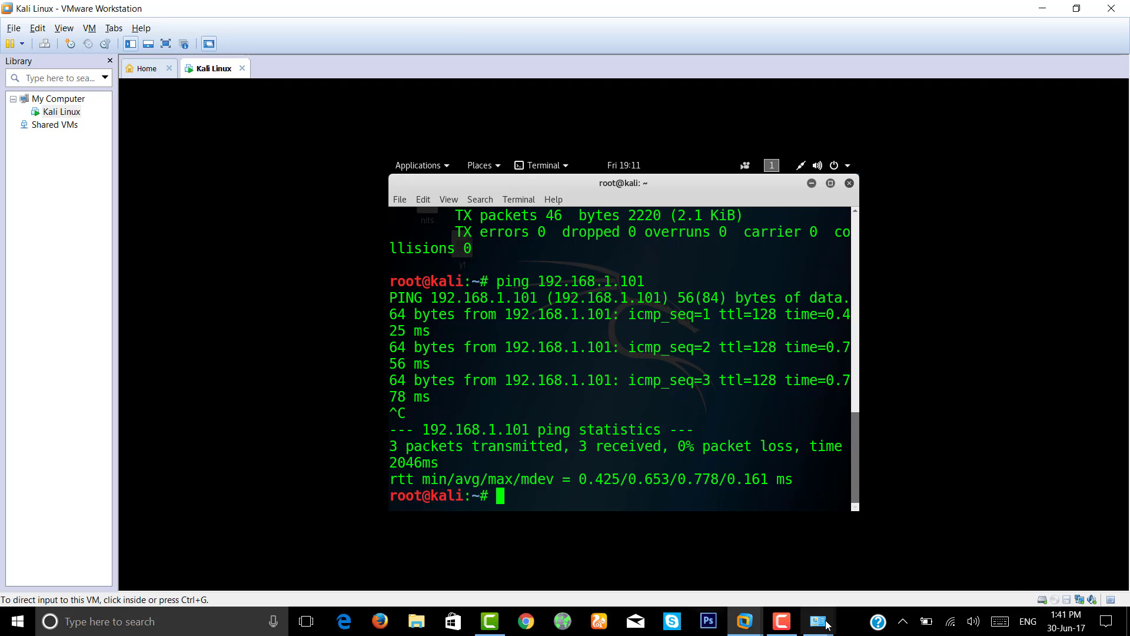
- Close the Wi-Fi Status window in the host's Network Connections and return to the Kali VM
{"action": "mouse_move", "coordinate": [819, 619]}
{"action": "left_click", "coordinate": [858, 557]}
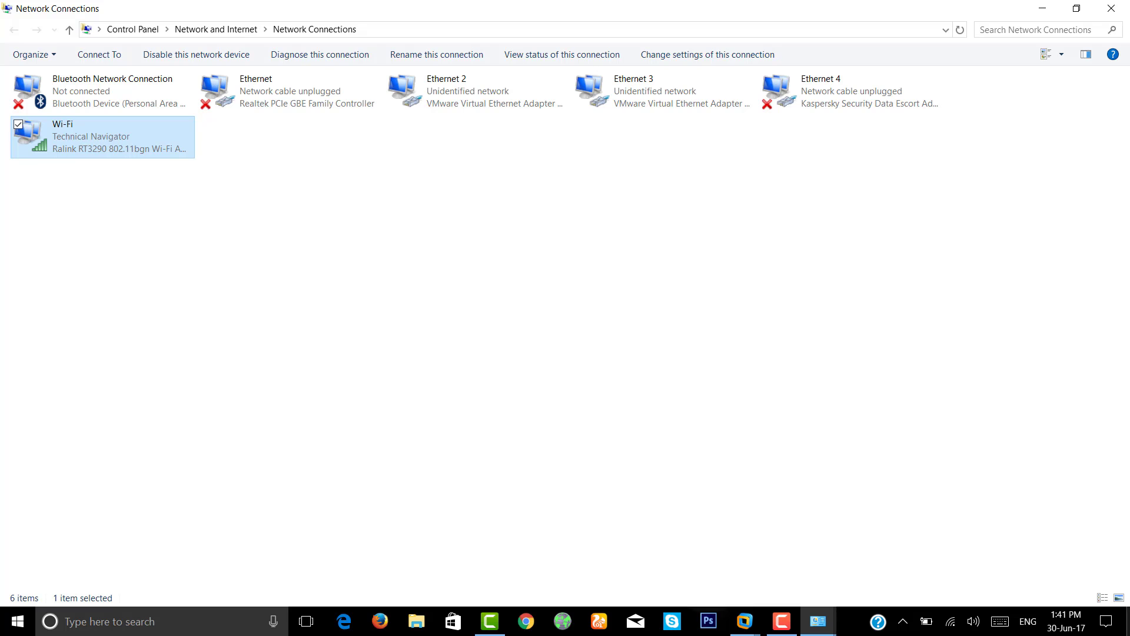
{"action": "mouse_move", "coordinate": [832, 617]}
{"action": "left_click", "coordinate": [958, 551]}
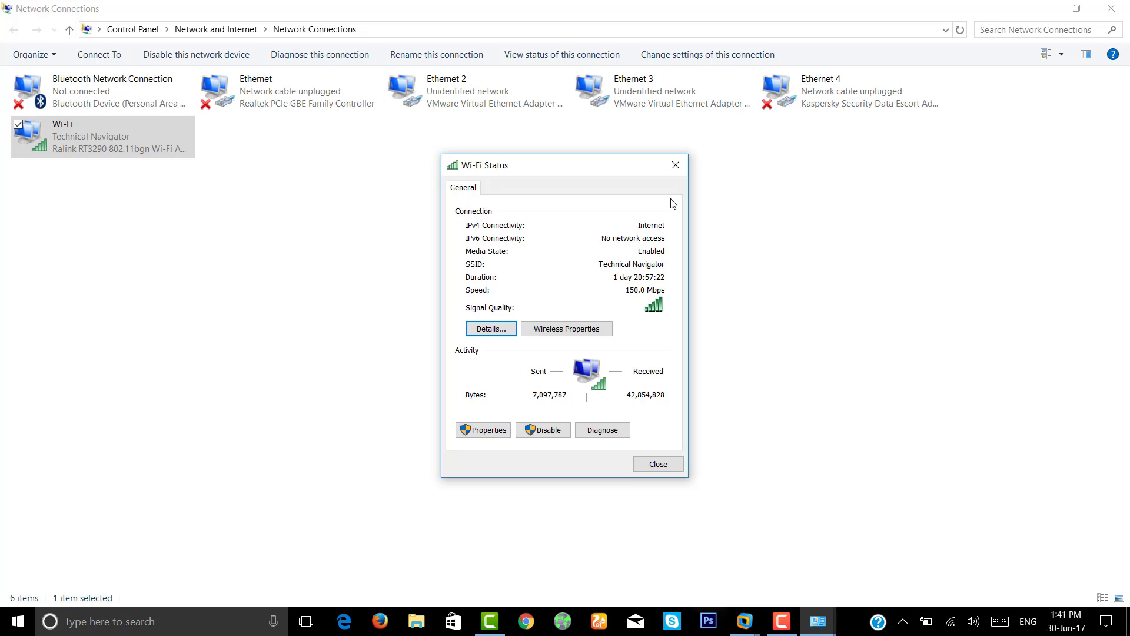
{"action": "left_click", "coordinate": [676, 165]}
{"action": "key", "text": "alt+Tab"}
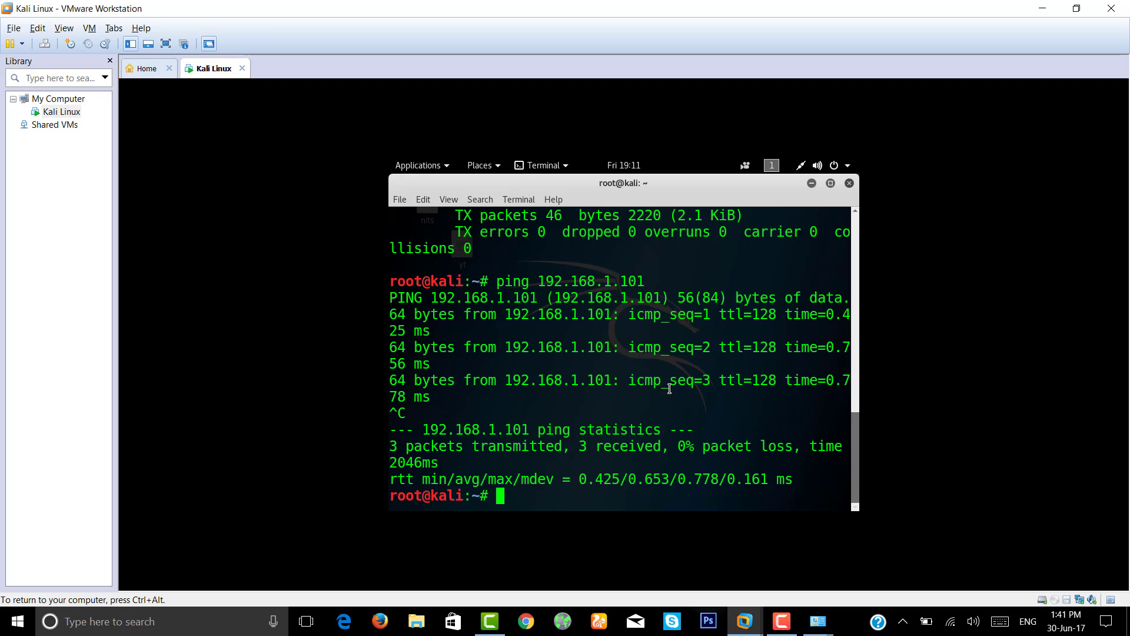
- Open the Kali VM's settings, look at the Wi-Fi adapter in the host's Network Connections and return to the settings
{"action": "left_click", "coordinate": [90, 29]}
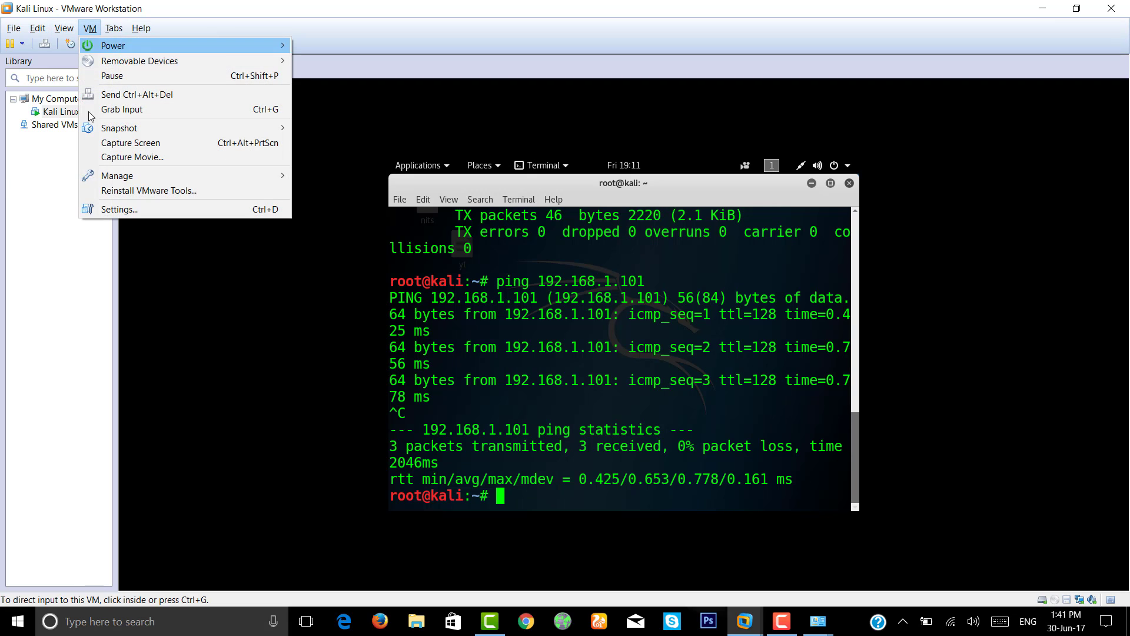
{"action": "left_click", "coordinate": [120, 210]}
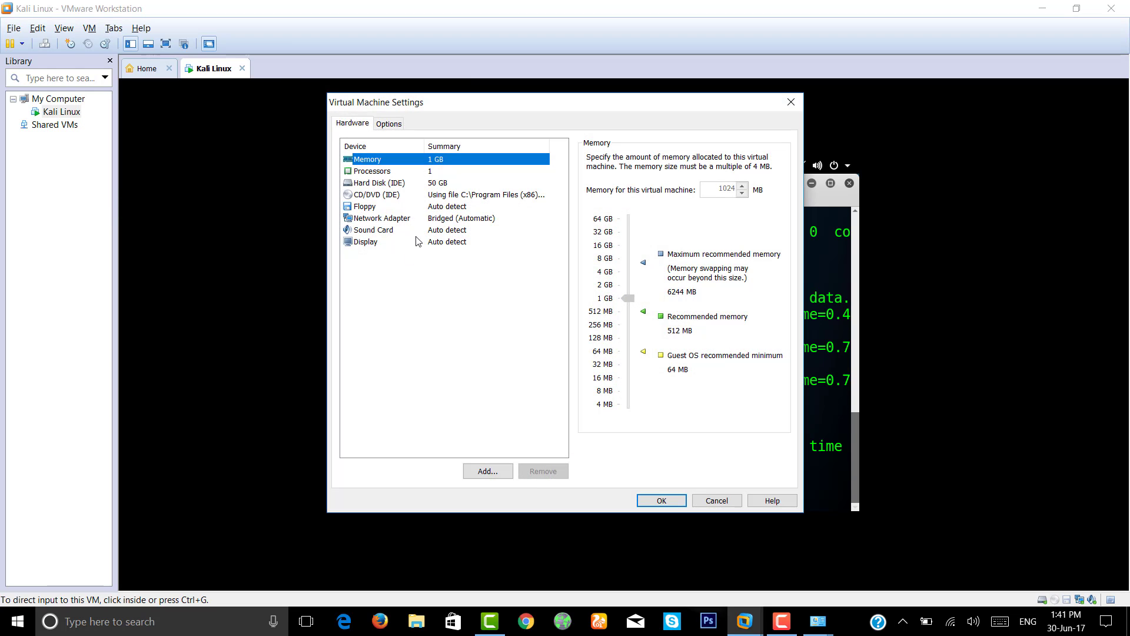
{"action": "left_click", "coordinate": [819, 622]}
{"action": "left_click", "coordinate": [864, 567]}
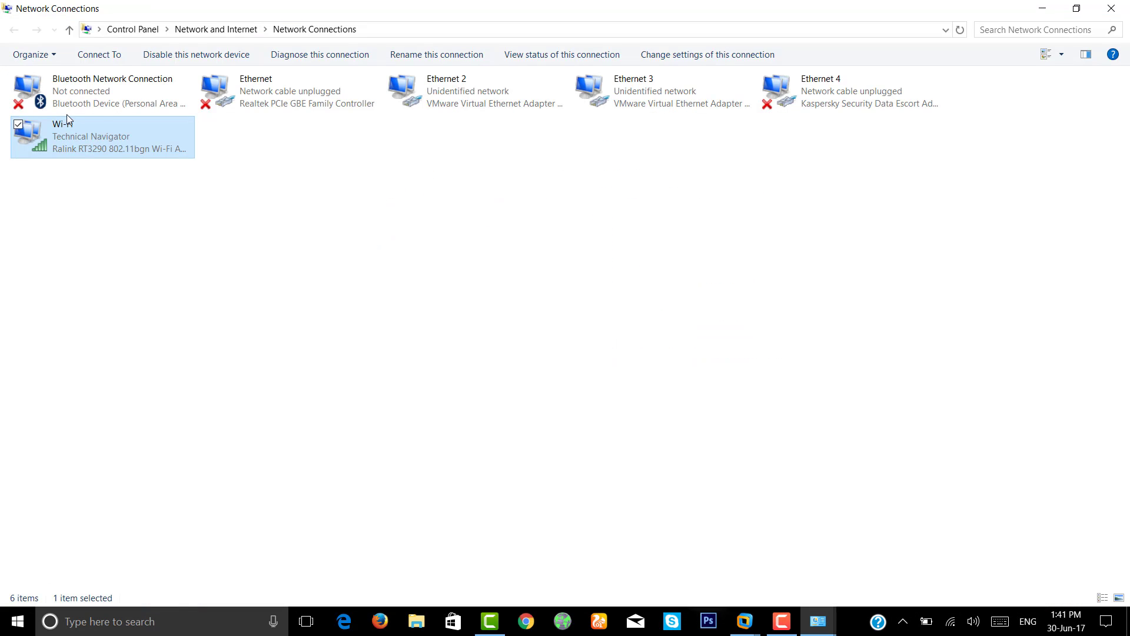
{"action": "right_click", "coordinate": [63, 131]}
{"action": "left_click", "coordinate": [182, 160]}
{"action": "left_click", "coordinate": [1042, 8]}
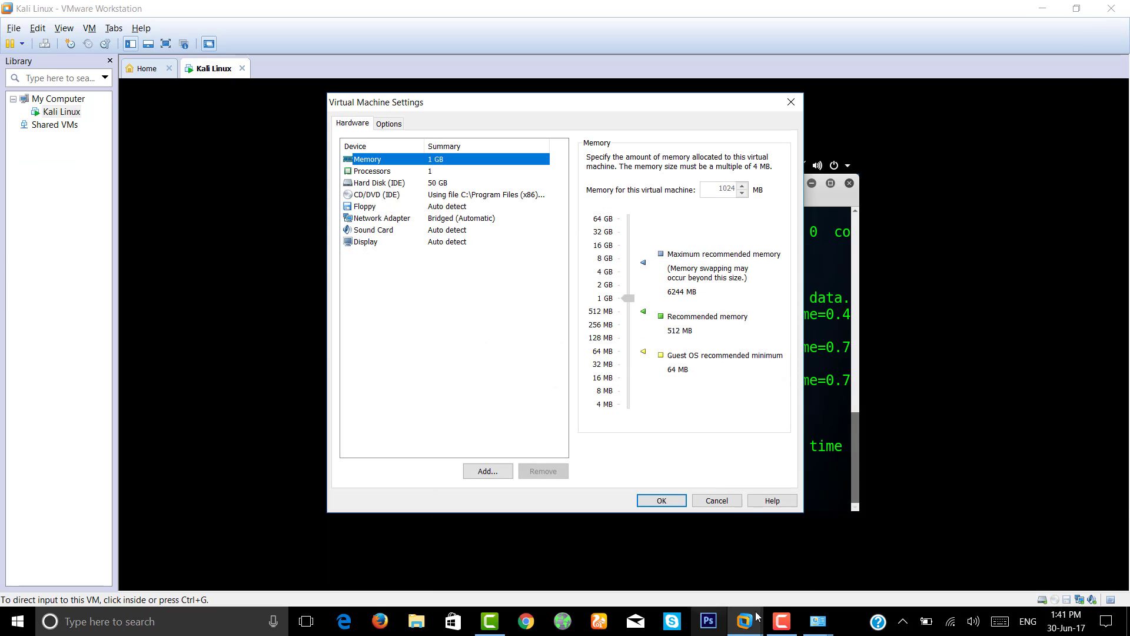
- Try NAT as the network adapter's connection type and cancel the virtual machine settings
{"action": "left_click", "coordinate": [380, 219]}
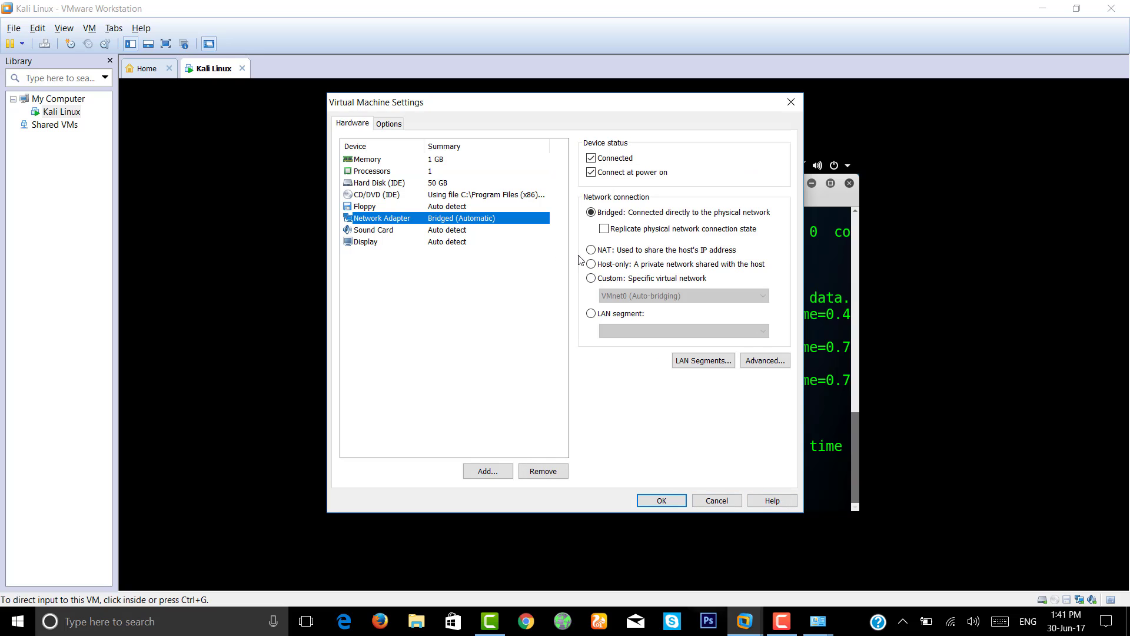
{"action": "left_click", "coordinate": [611, 251]}
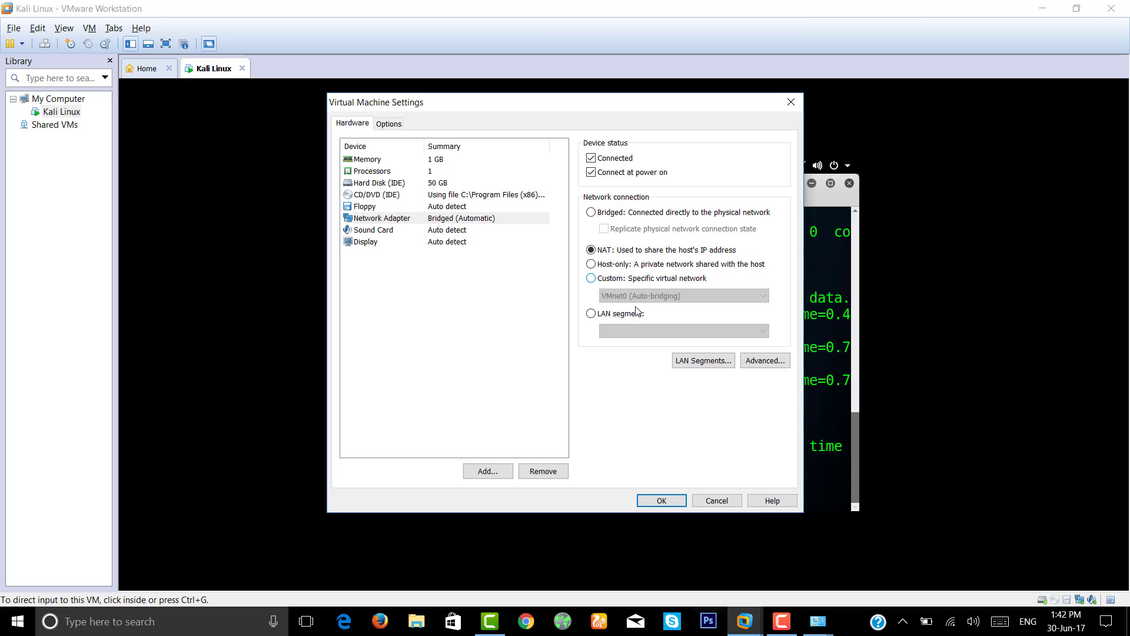
{"action": "left_click", "coordinate": [717, 501]}
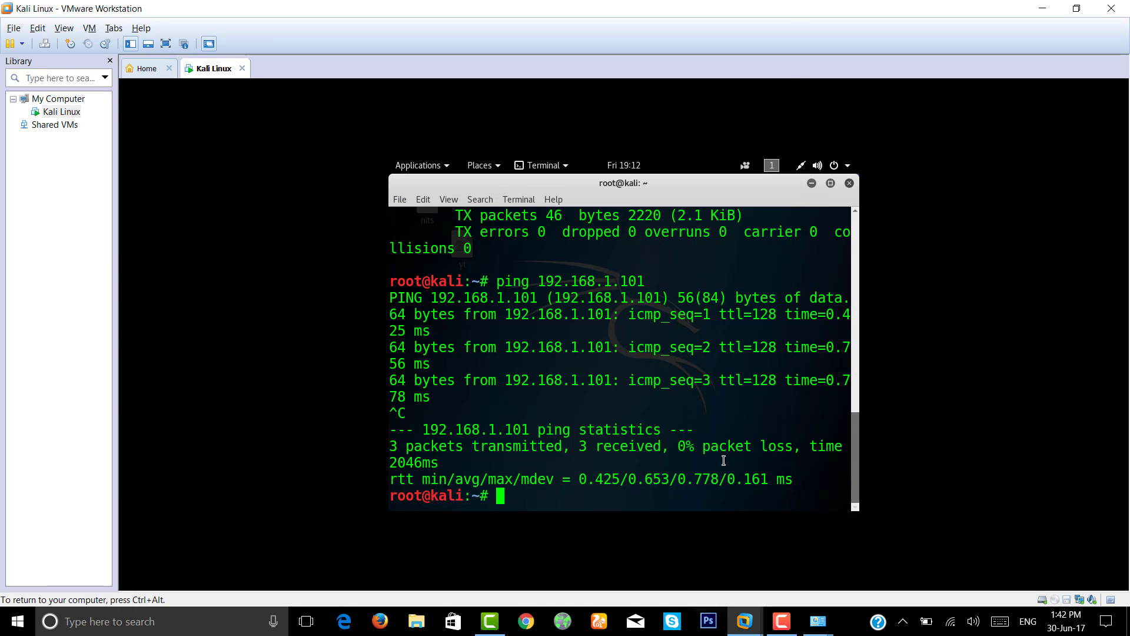